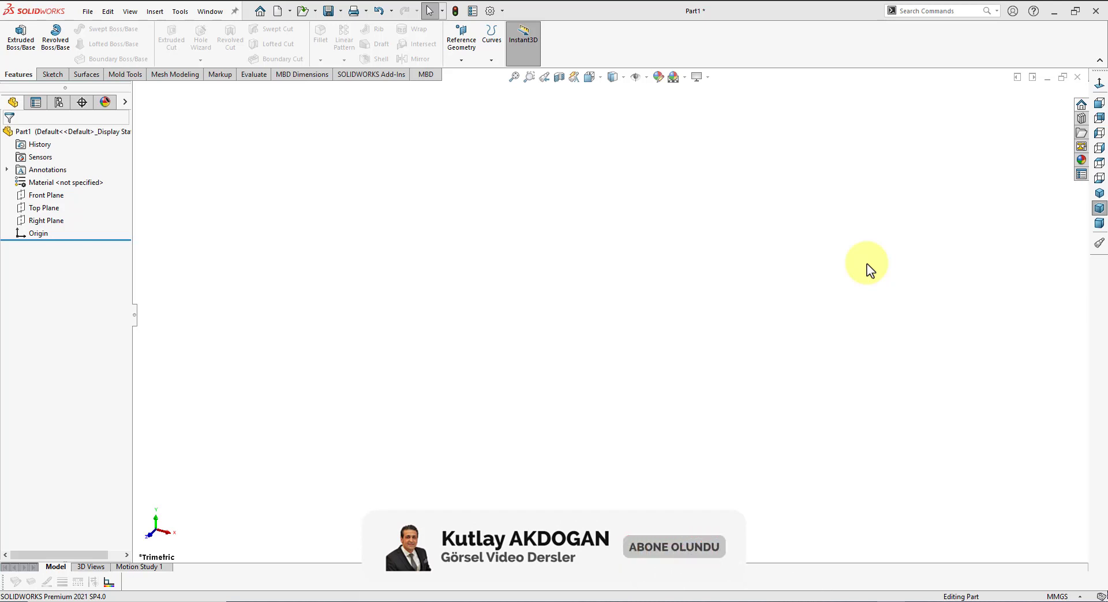
Start a sketch on the Top Plane and draw a circle centred on the origin.
left_click(47, 209)
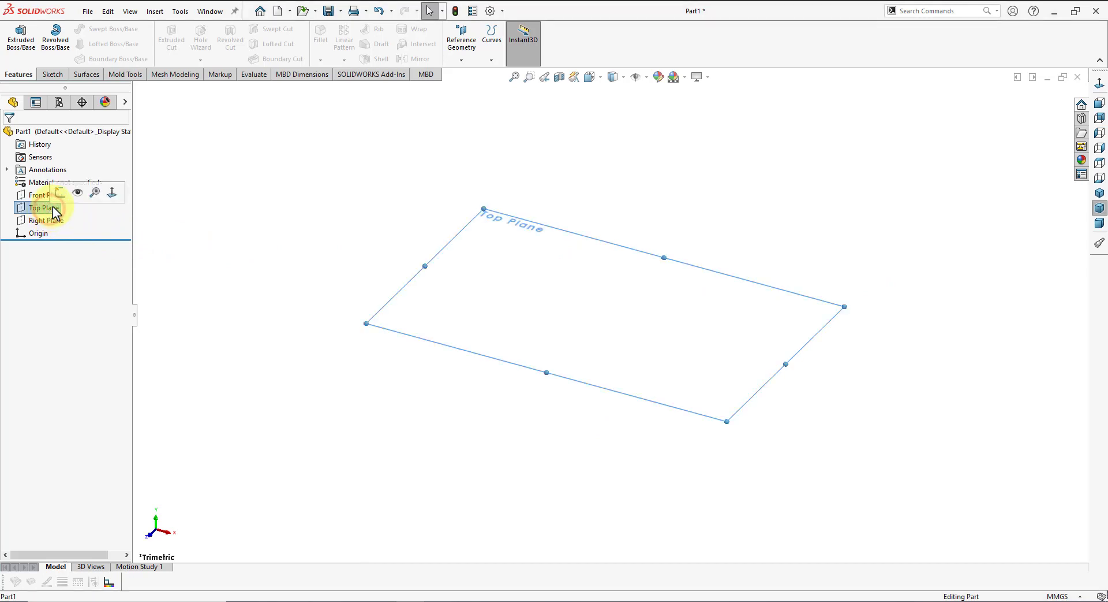
left_click(60, 194)
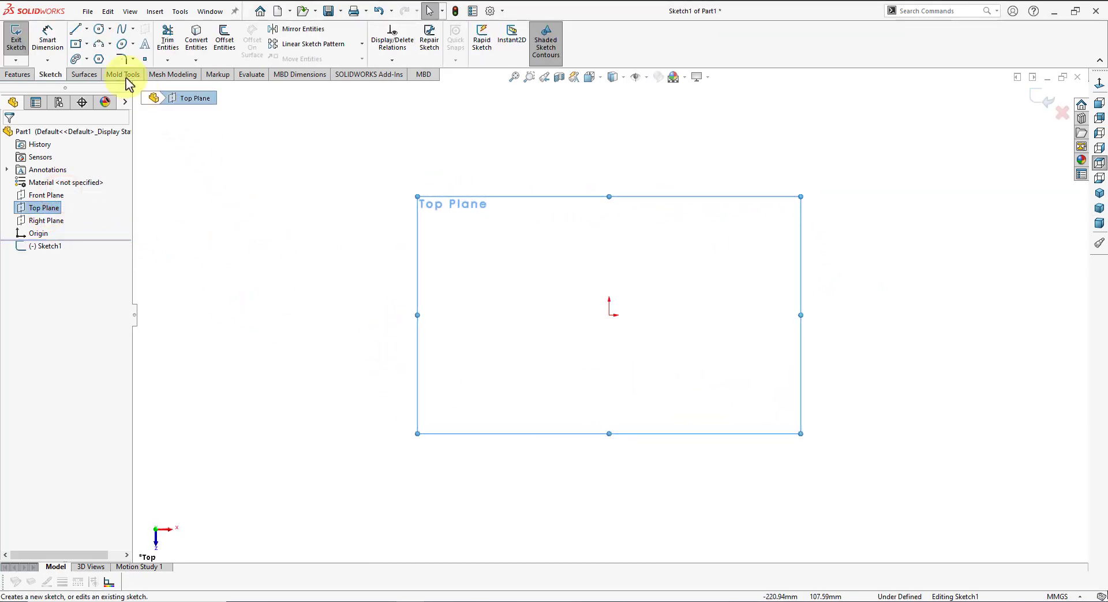
left_click(100, 30)
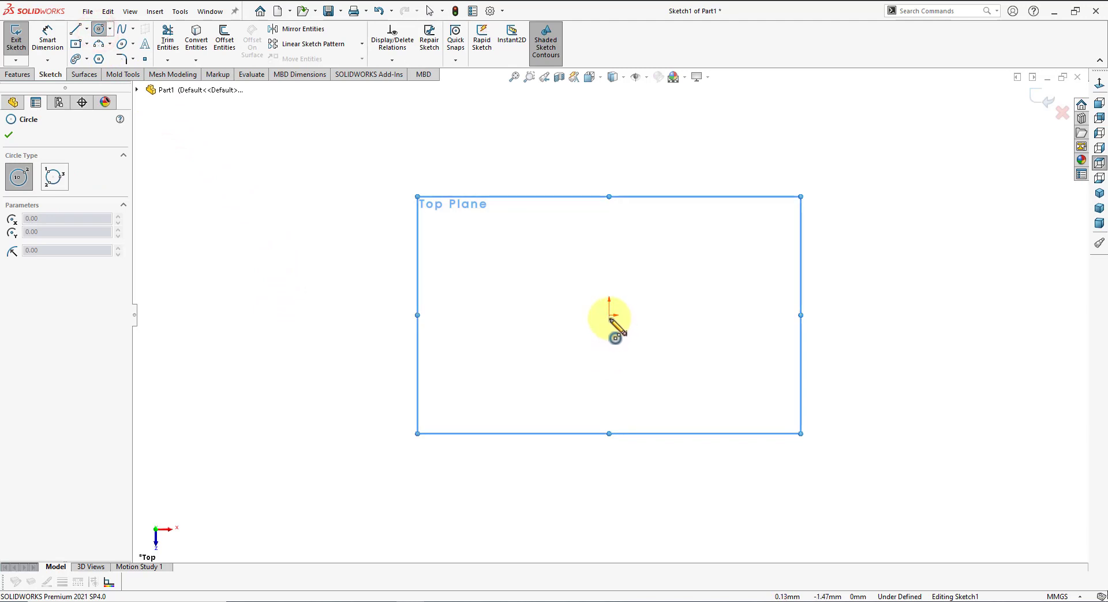
left_click_drag(609, 338, 595, 426)
right_click(408, 202)
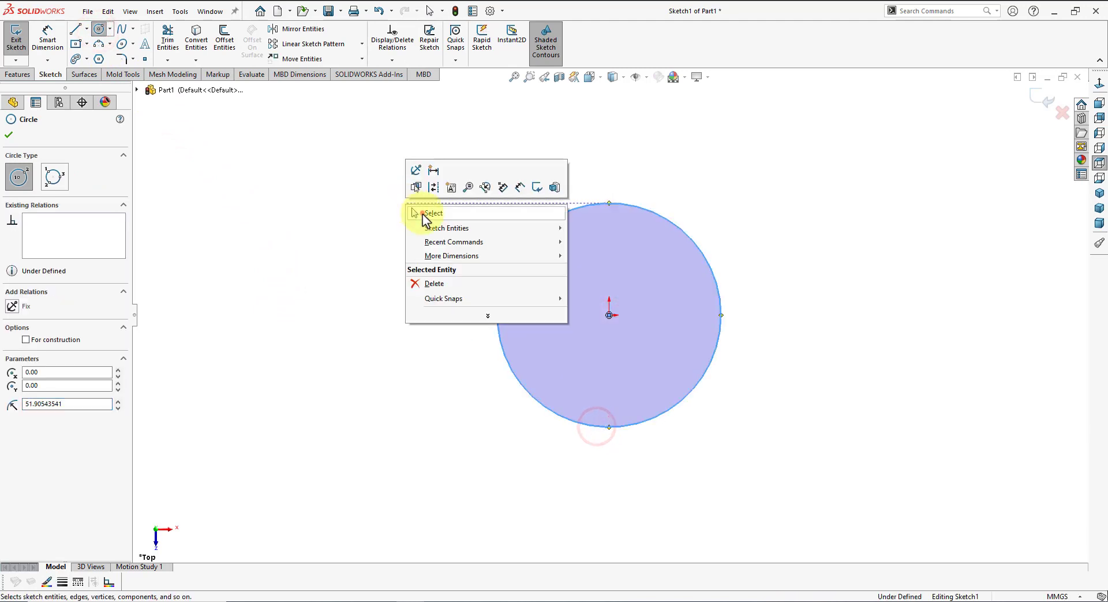
left_click(422, 213)
Dimension the circle to 200 mm diameter and exit the sketch as Sketch1.
left_click(47, 36)
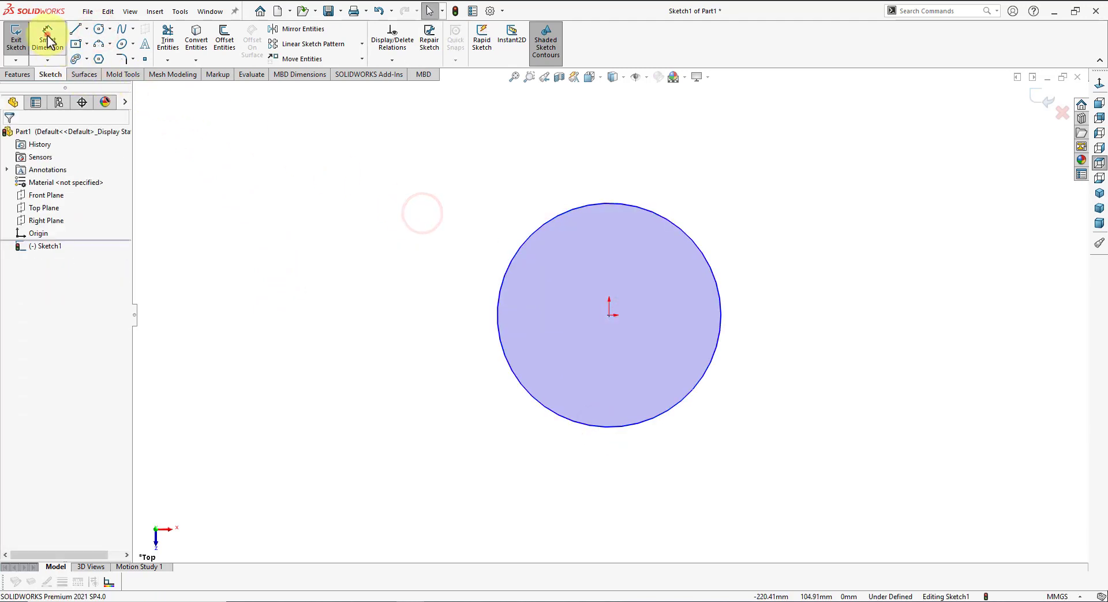
left_click(720, 338)
left_click(773, 340)
type("50")
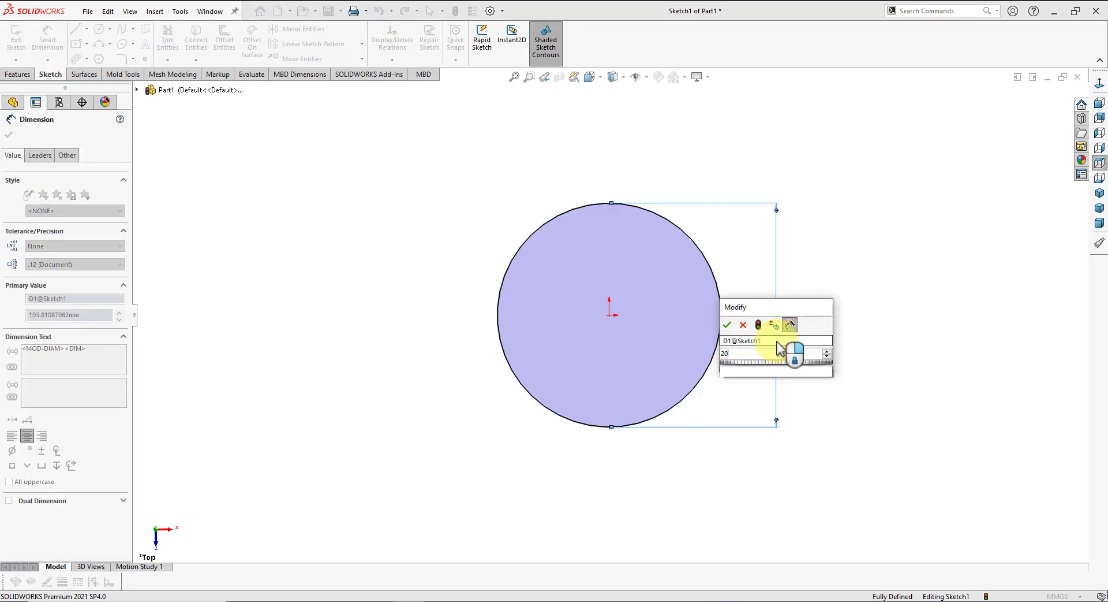
key("Return")
right_click(457, 173)
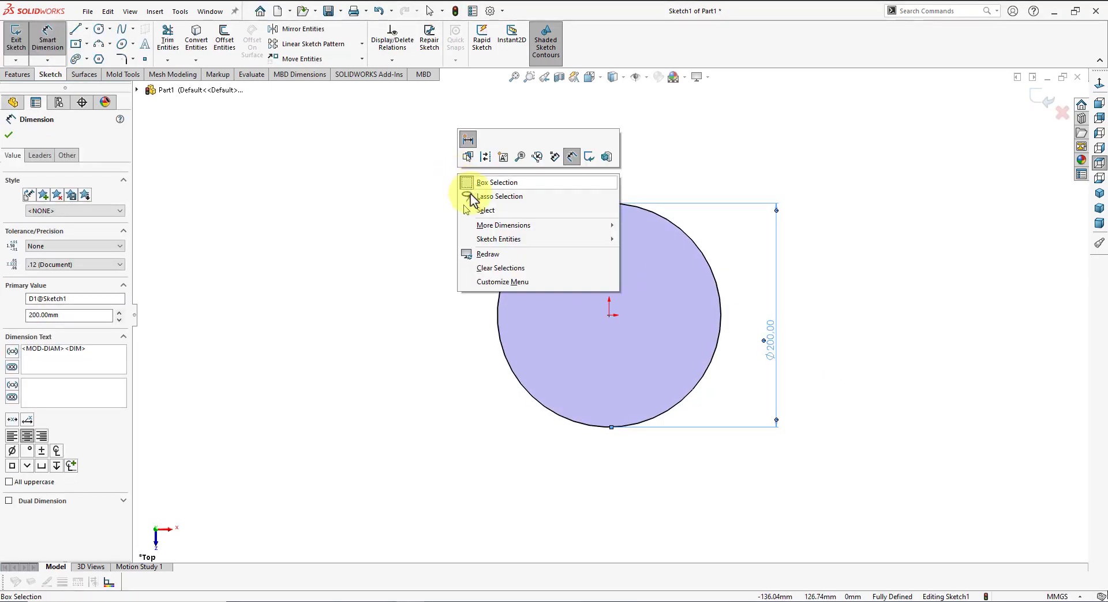
left_click(473, 208)
left_click(1041, 99)
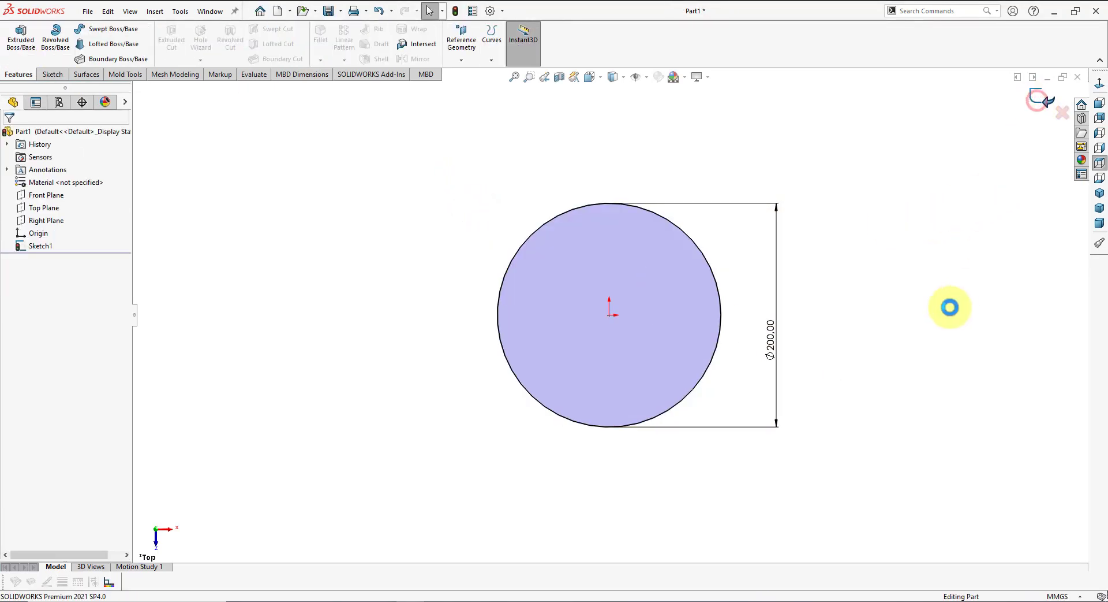
Create a helix on the circle with 250 mm pitch, 1.75 revolutions and 0° start angle.
left_click(1100, 103)
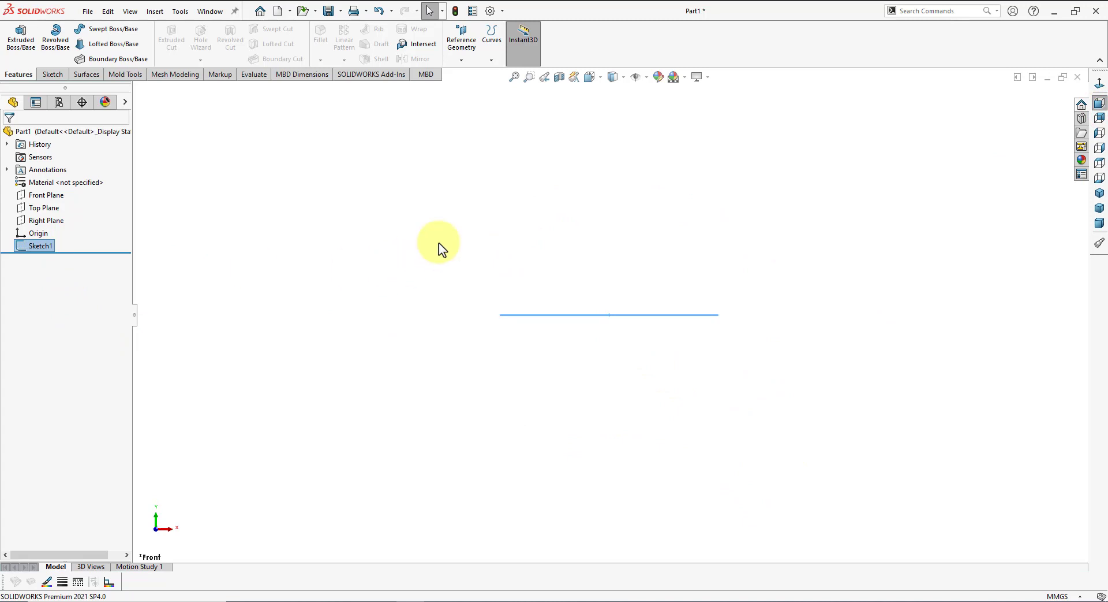
left_click(494, 51)
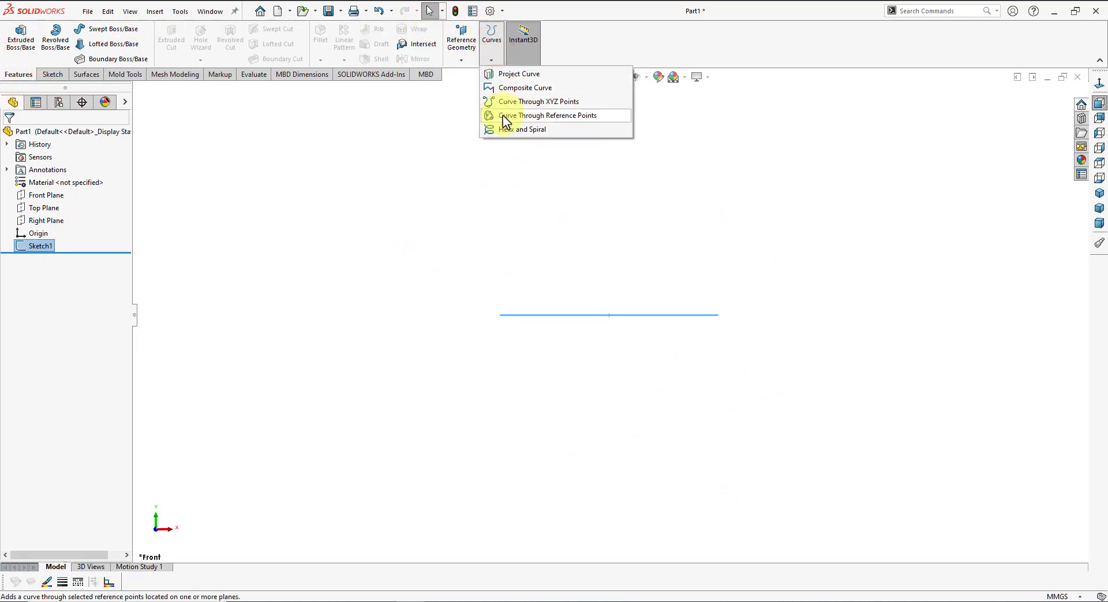
left_click(504, 131)
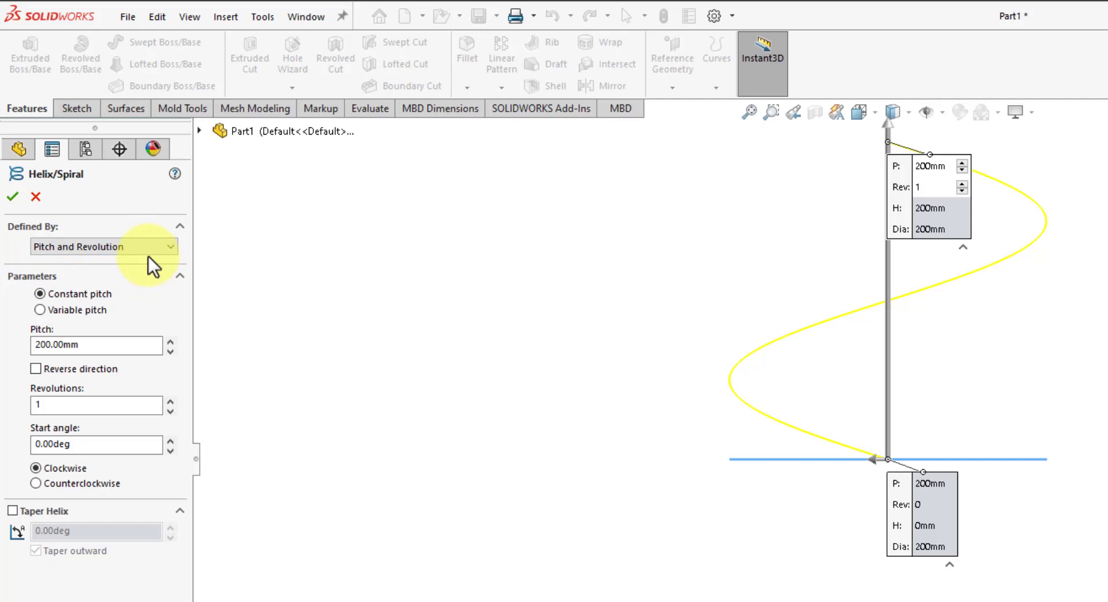
left_click(91, 344)
type("250")
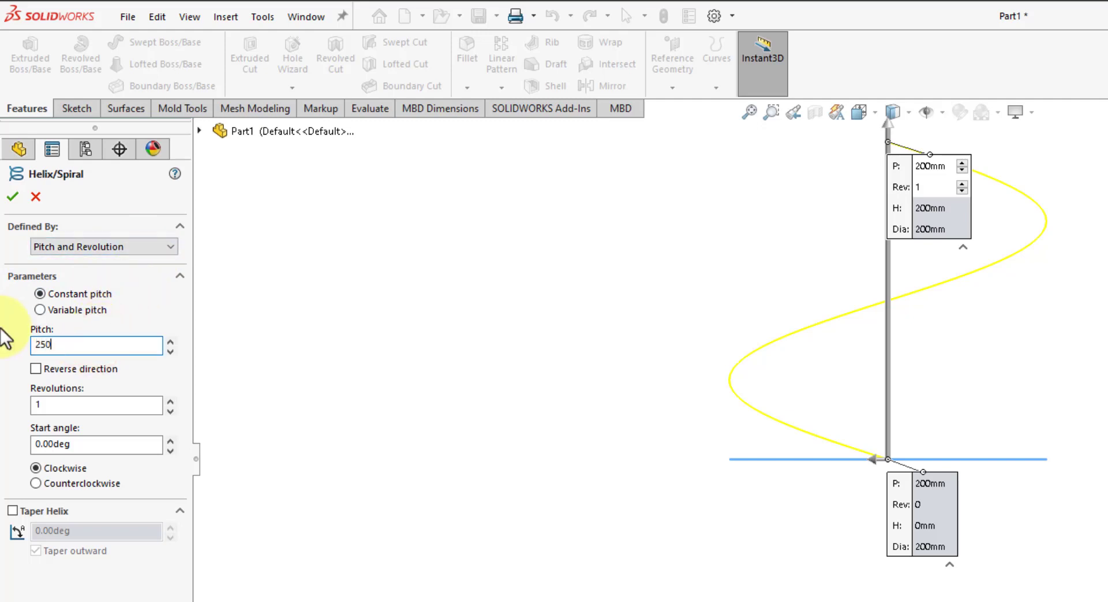
key("Return")
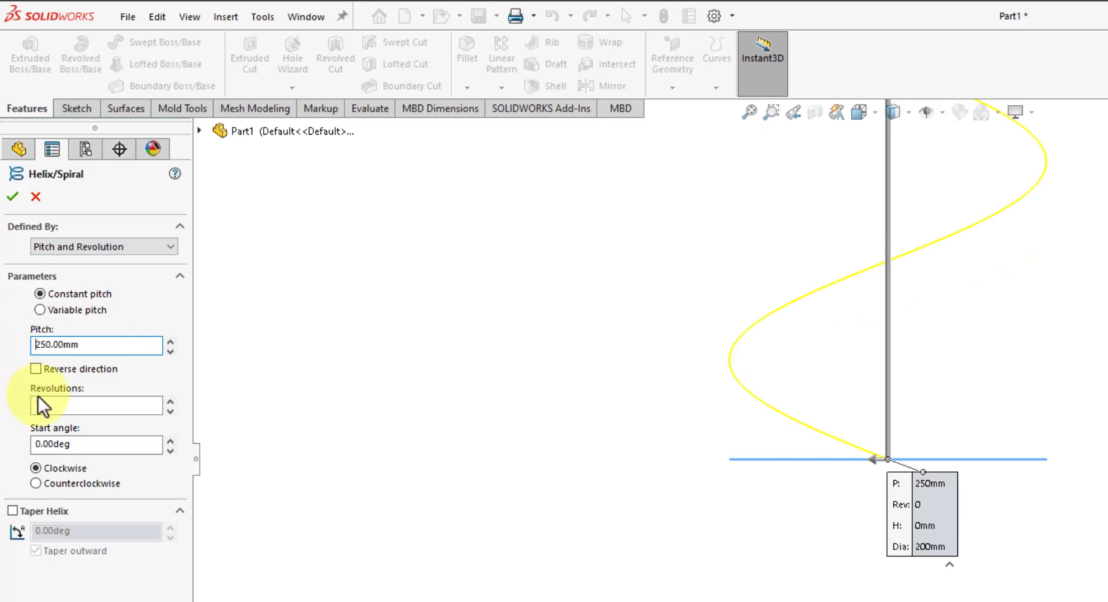
left_click(40, 404)
type("1.75")
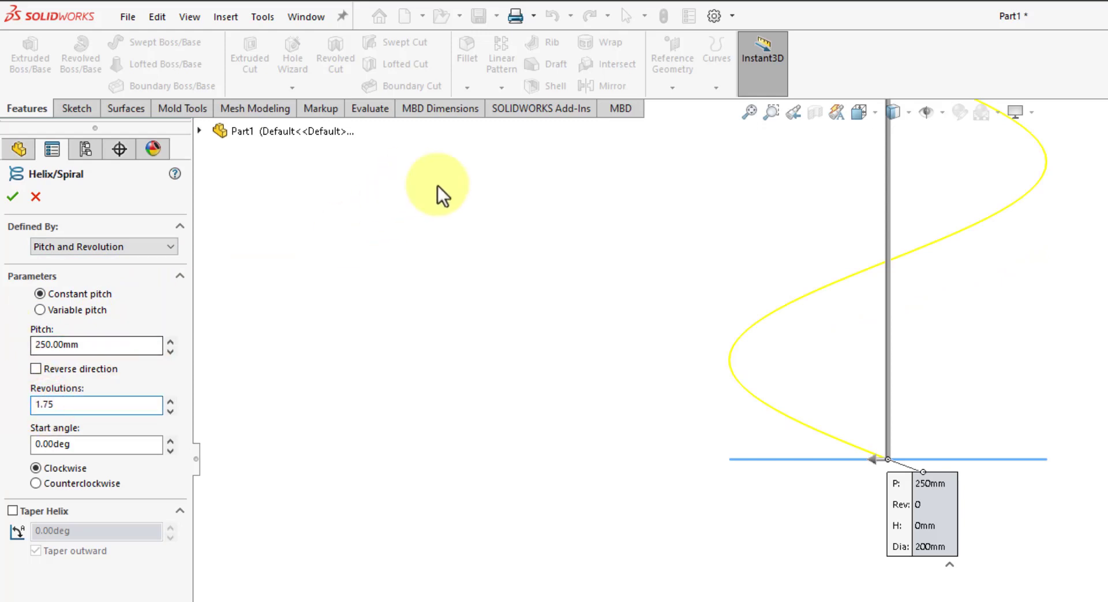
left_click(749, 112)
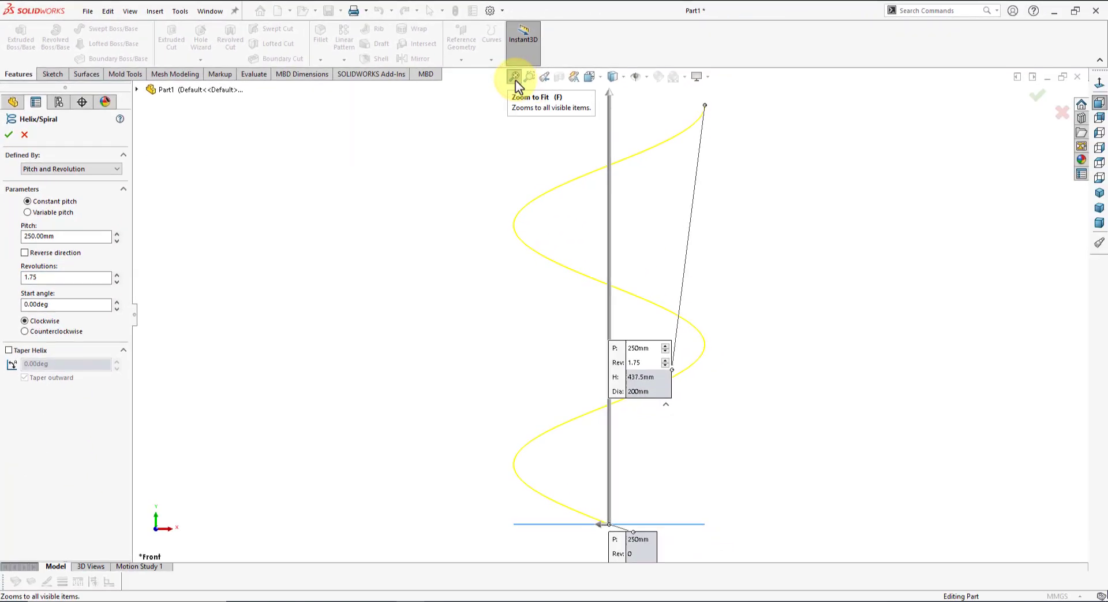
left_click(71, 306)
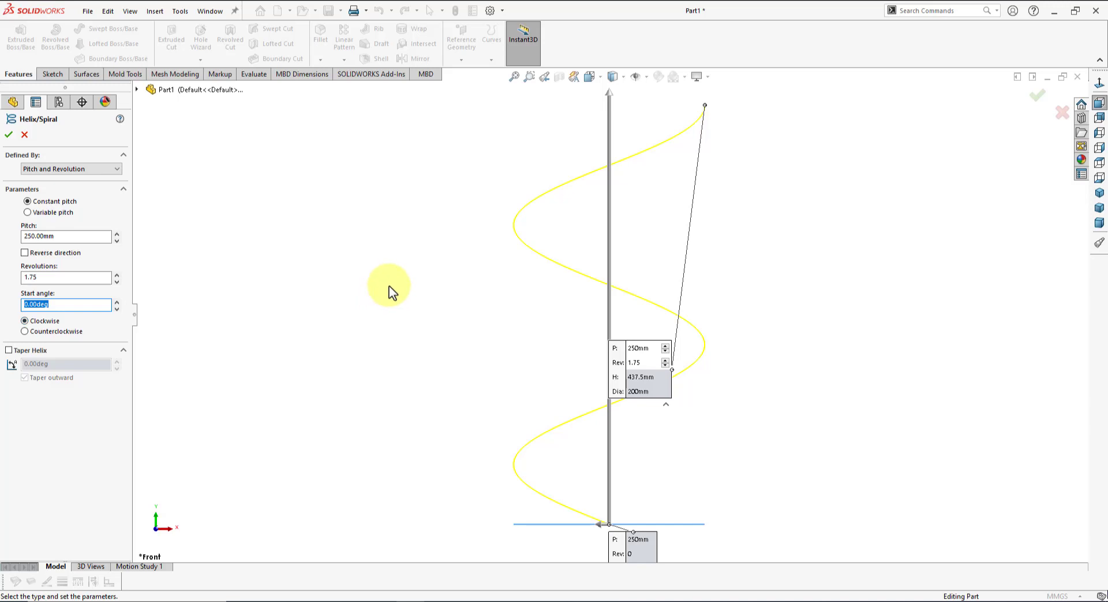
left_click(9, 136)
left_click(441, 276)
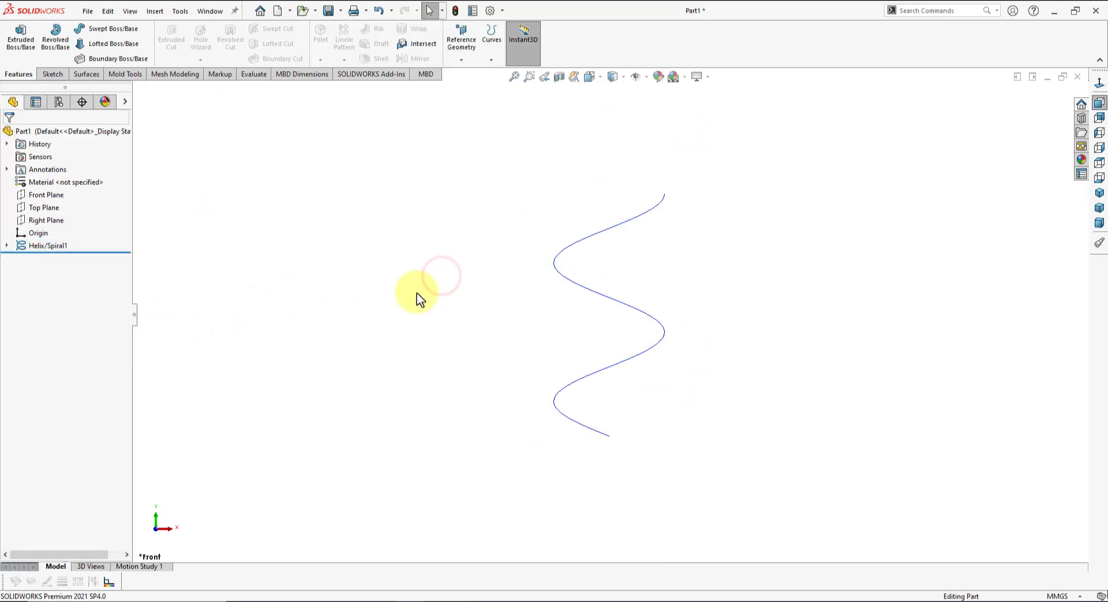
Add Plane1 coincident with the helix's lower endpoint and perpendicular to the helix curve.
left_click(809, 202)
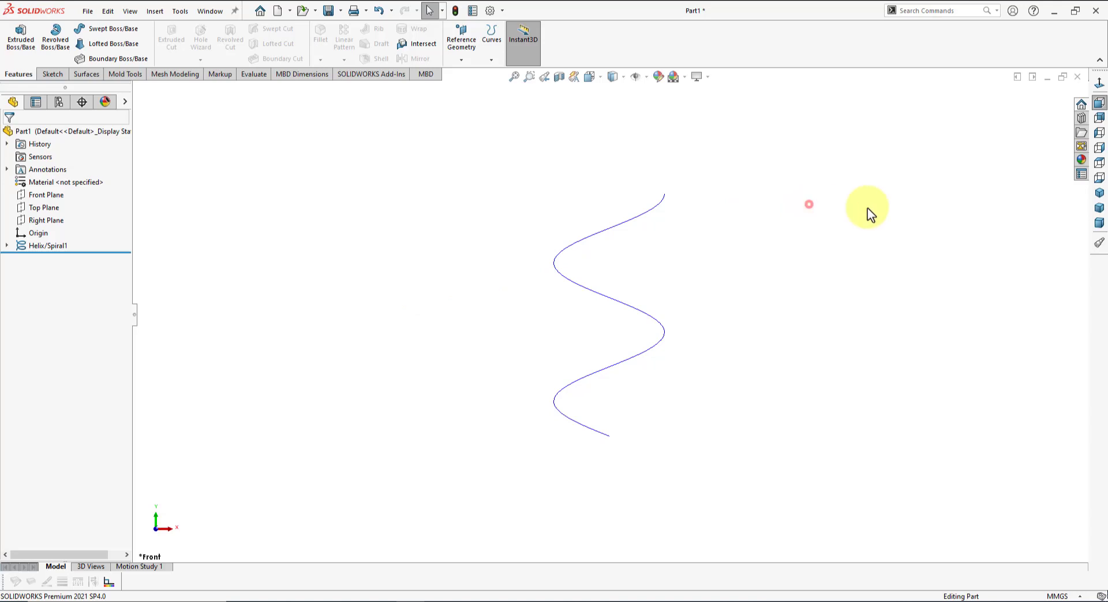
left_click(1099, 193)
mouse_move(1003, 196)
middle_mouse_down()
mouse_move(643, 242)
mouse_move(426, 194)
middle_mouse_up()
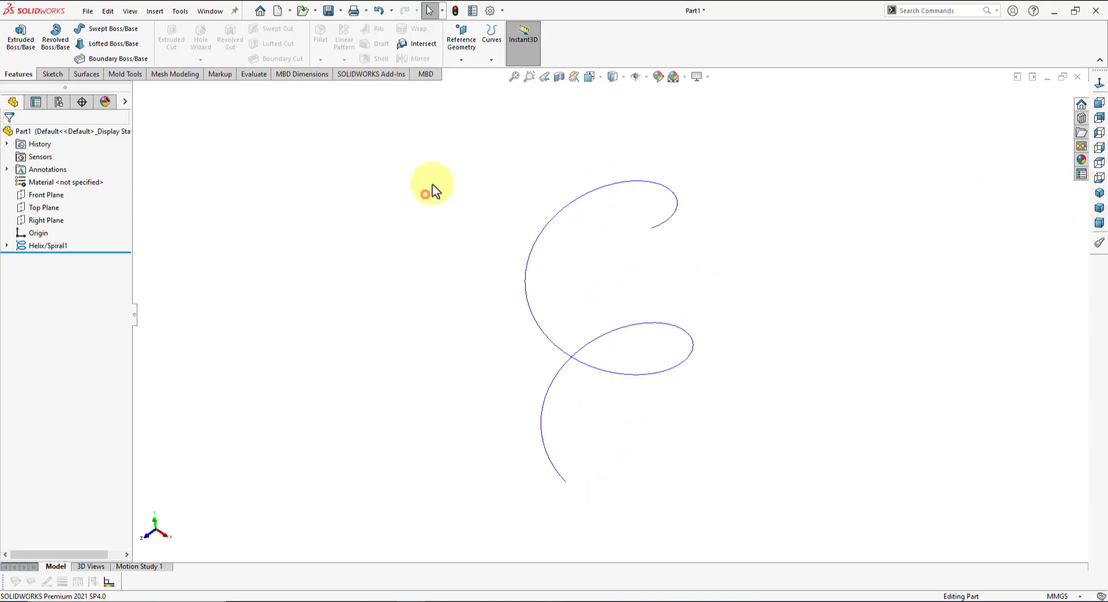
left_click(461, 41)
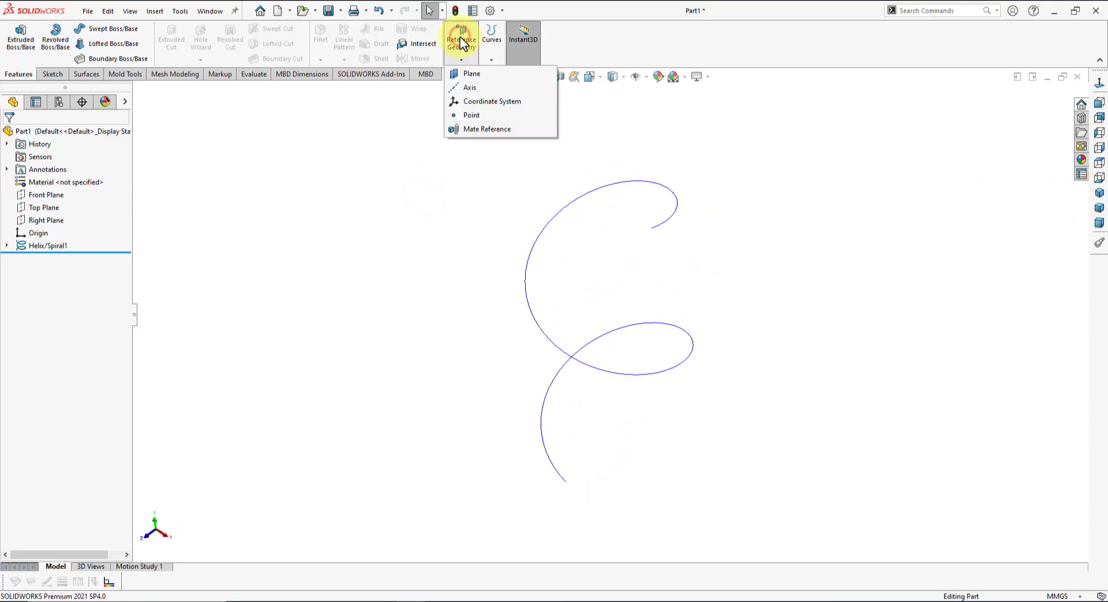
left_click(468, 76)
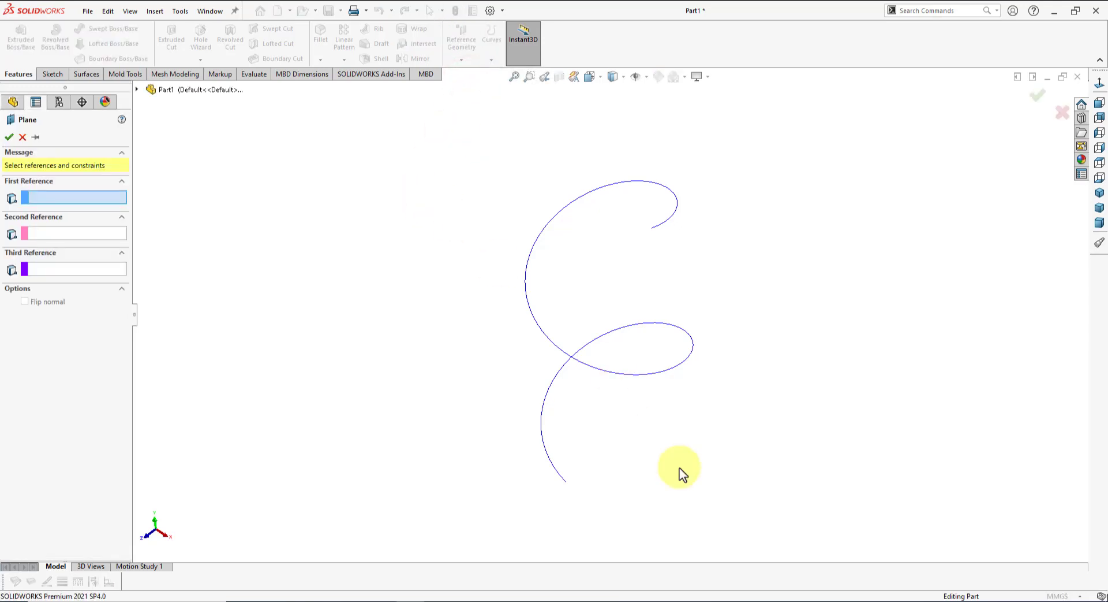
scroll(643, 478, "down", 2)
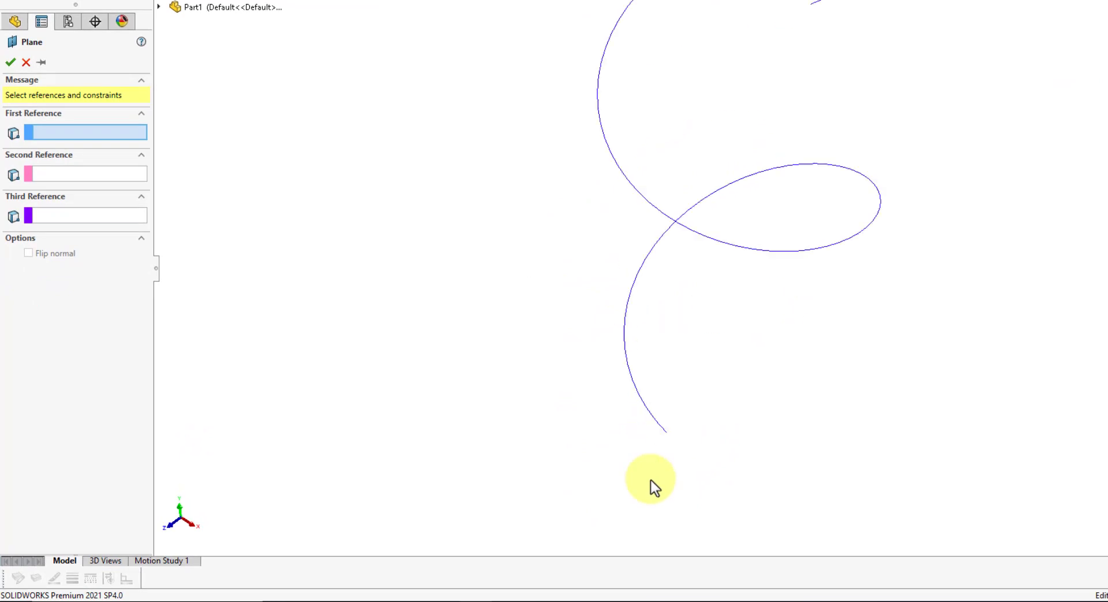
left_click(667, 432)
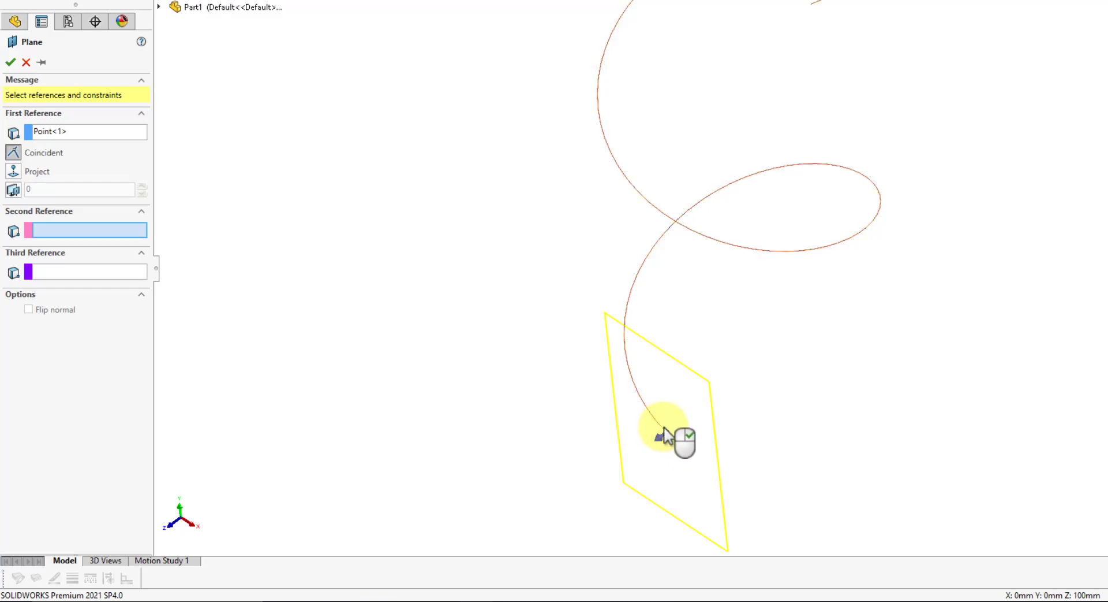
left_click(657, 421)
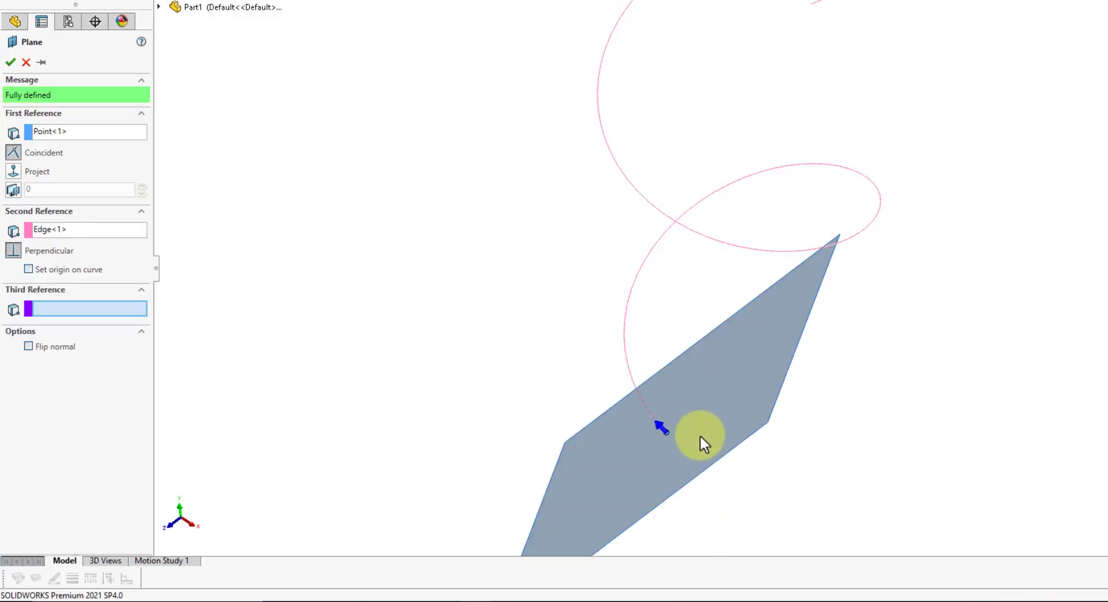
left_click(10, 62)
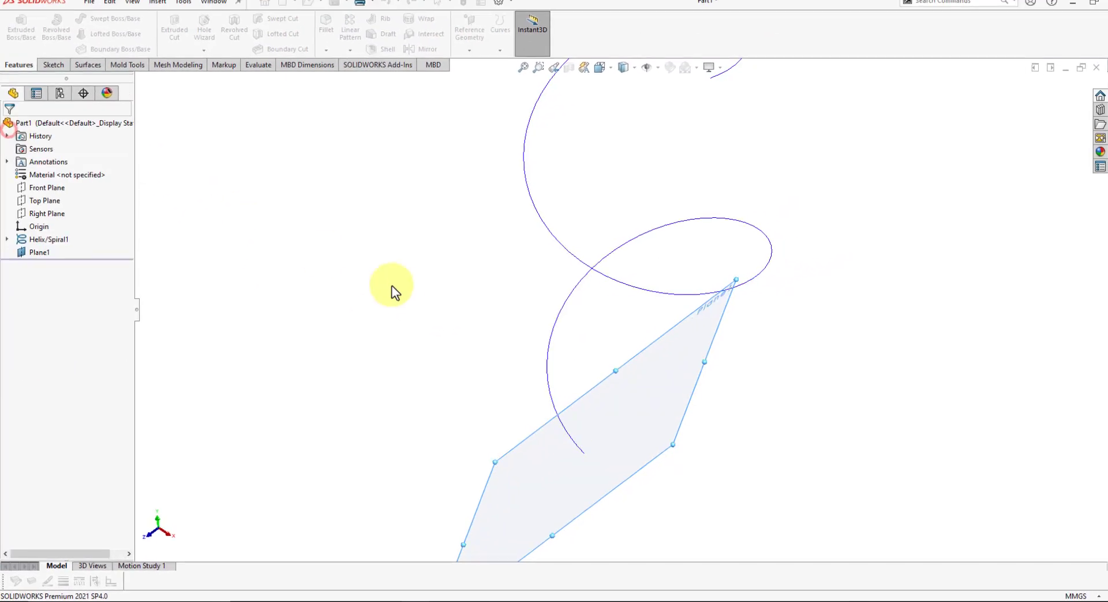
Start a sketch on Plane1 and draw a three-sided polygon beside the helix end.
left_click(651, 425)
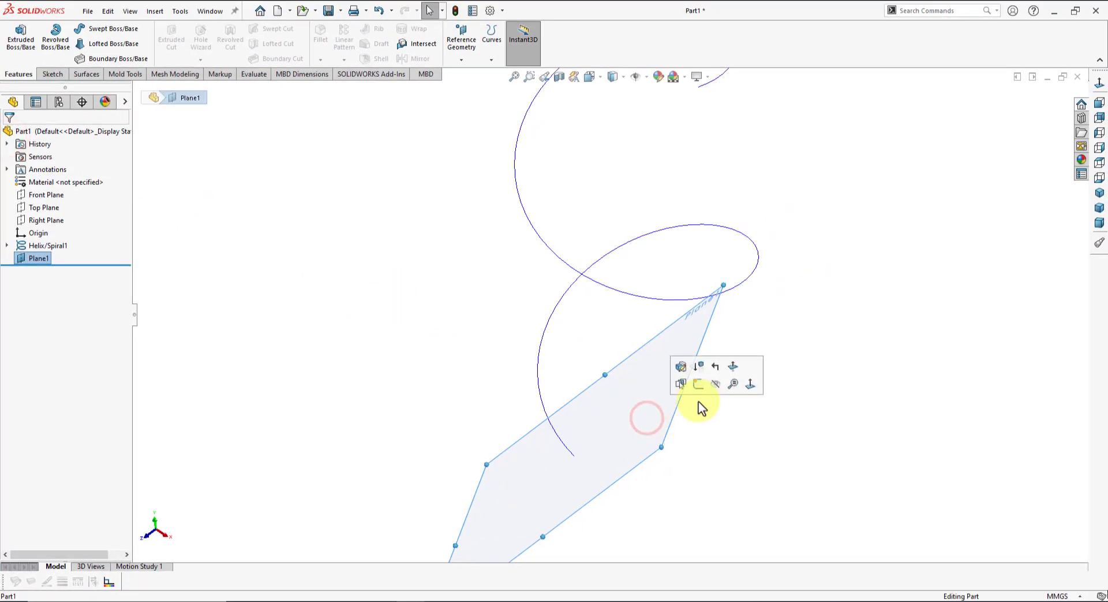
left_click(696, 381)
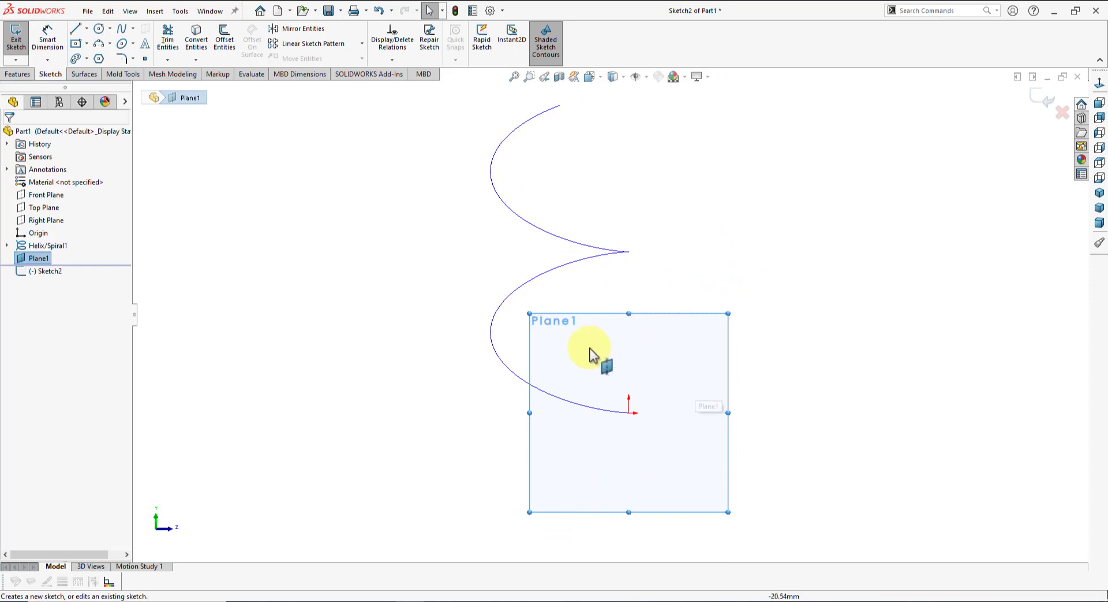
left_click(444, 310)
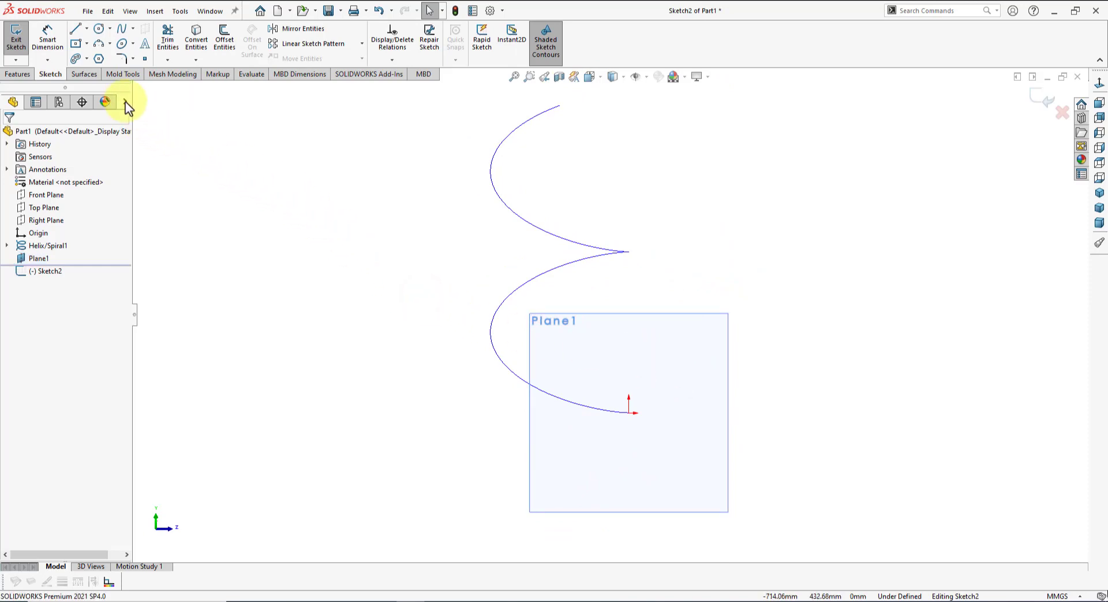
left_click(102, 60)
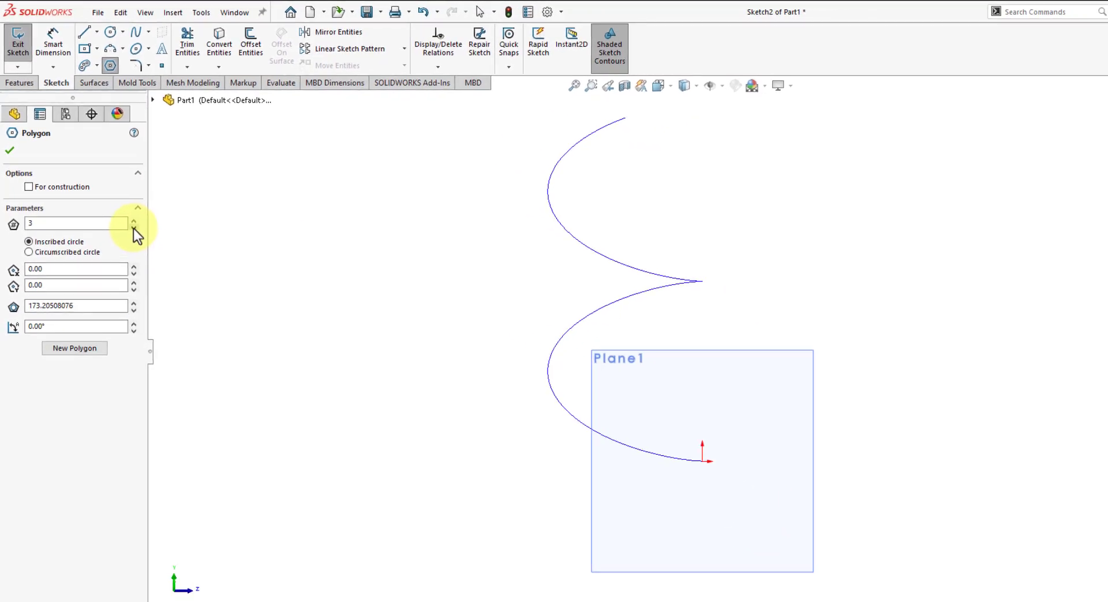
left_click_drag(691, 392, 673, 417)
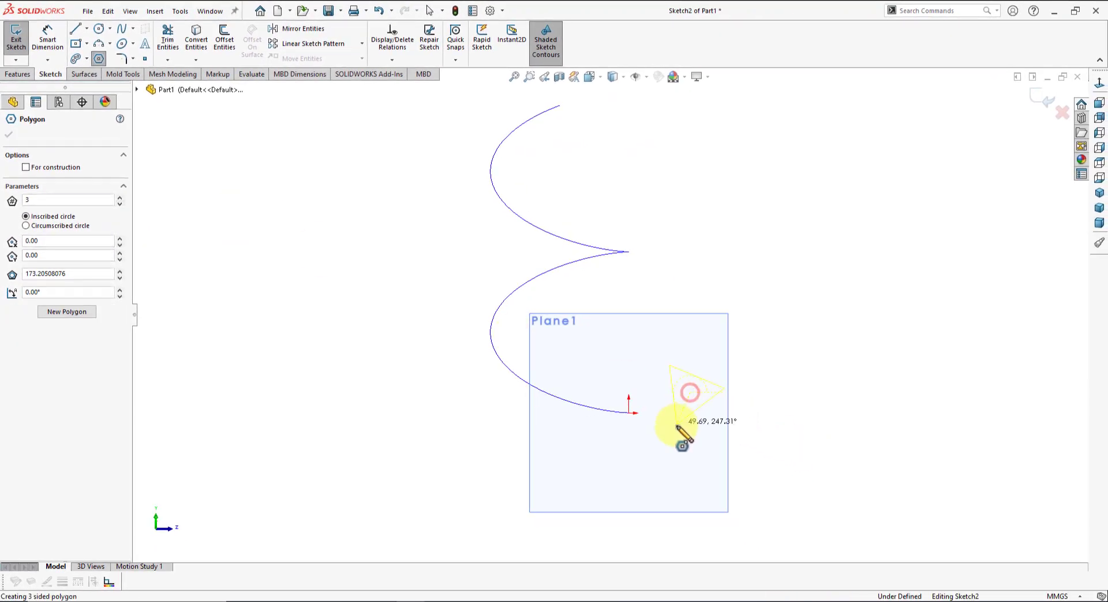
right_click(795, 377)
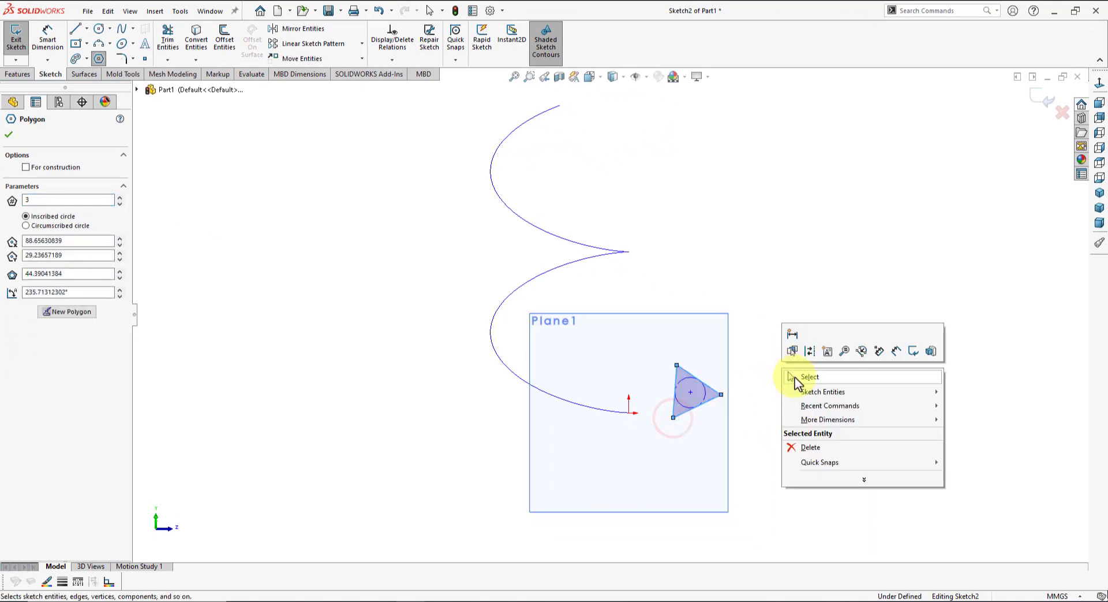
left_click(797, 445)
Constrain the triangle's bottom edge to be horizontal.
scroll(698, 427, "down", 3)
scroll(673, 392, "down", 1)
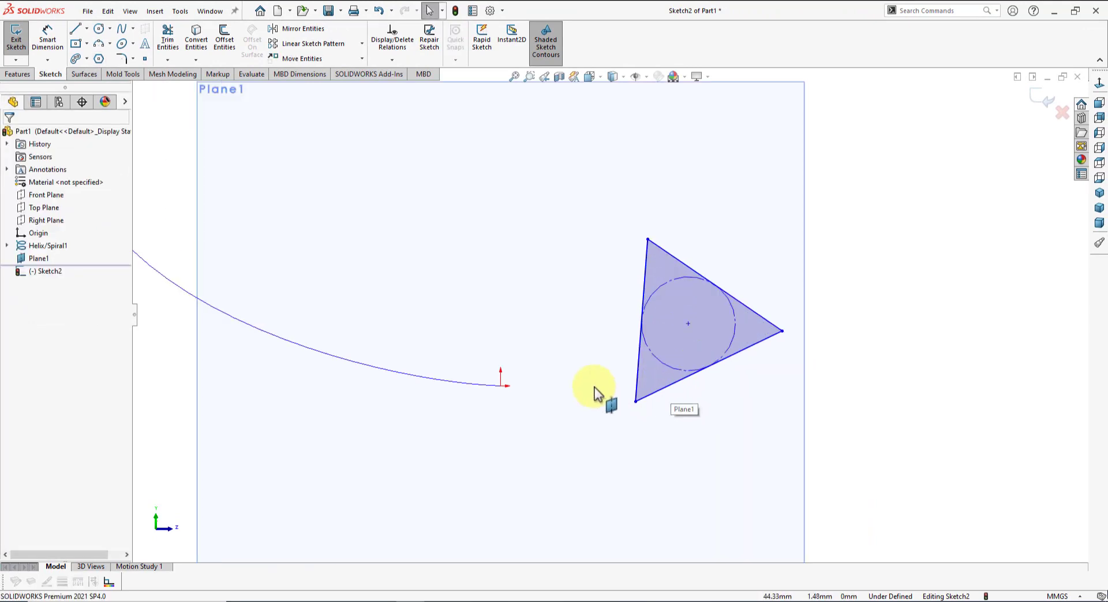
scroll(597, 391, "down", 1)
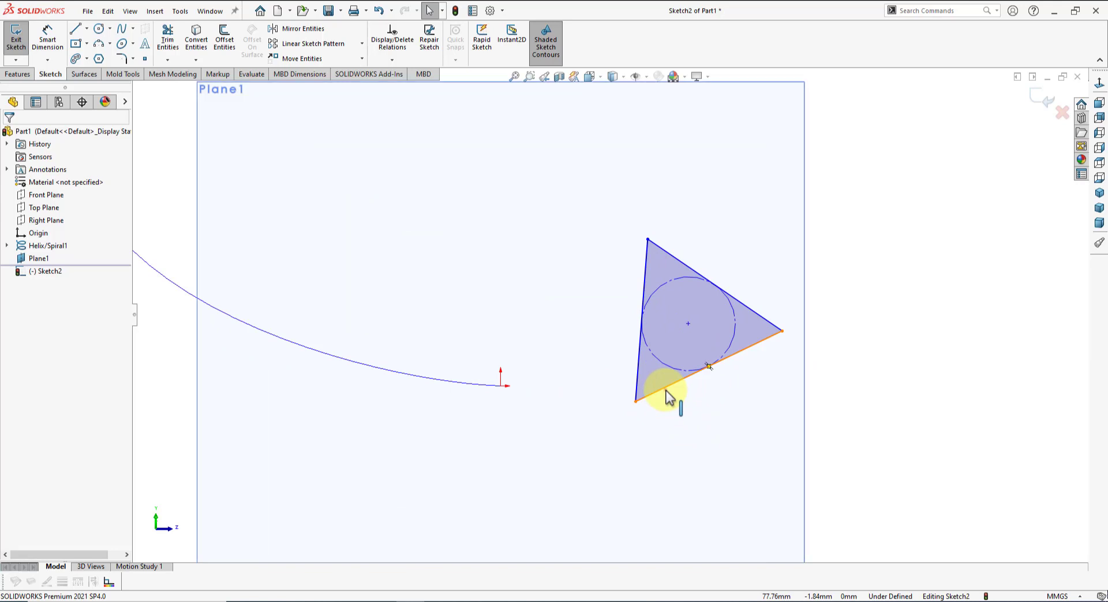
left_click(665, 397)
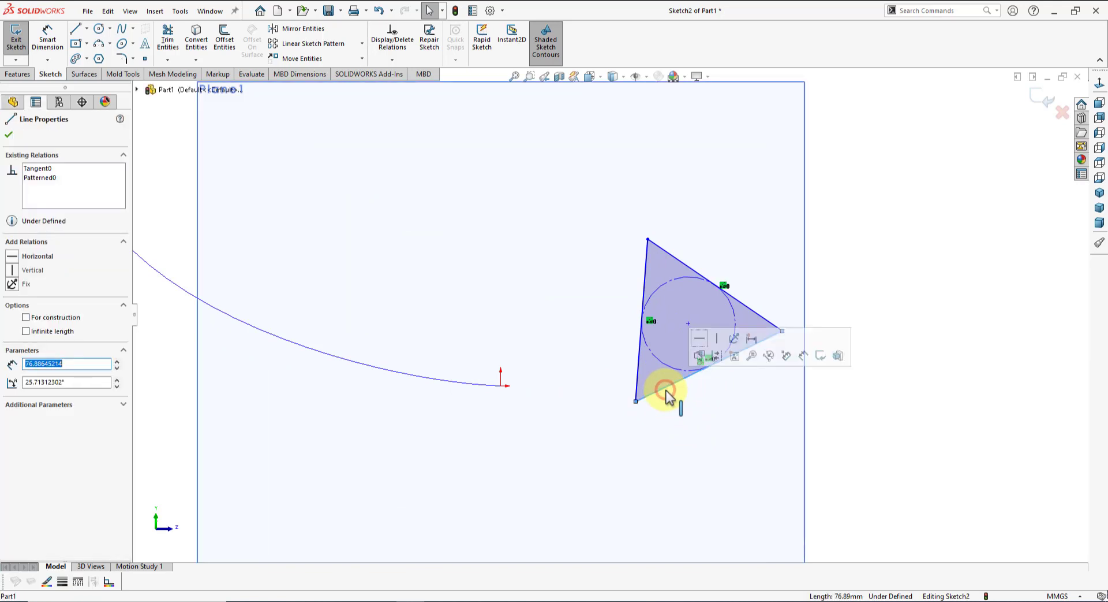
left_click(699, 339)
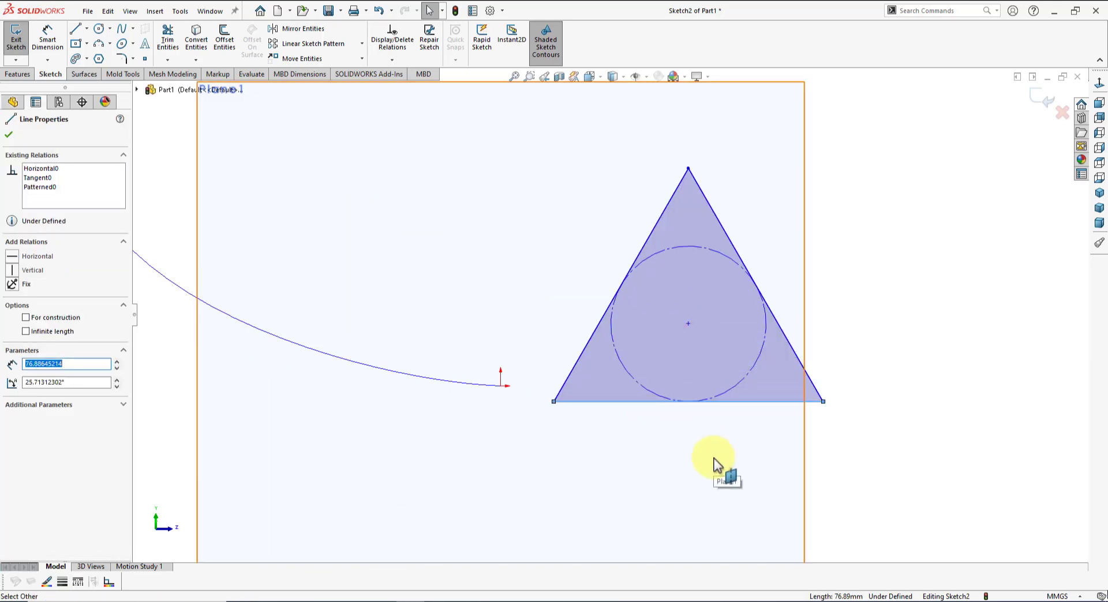
Dimension the triangle's bottom edge to 60 mm.
left_click(48, 38)
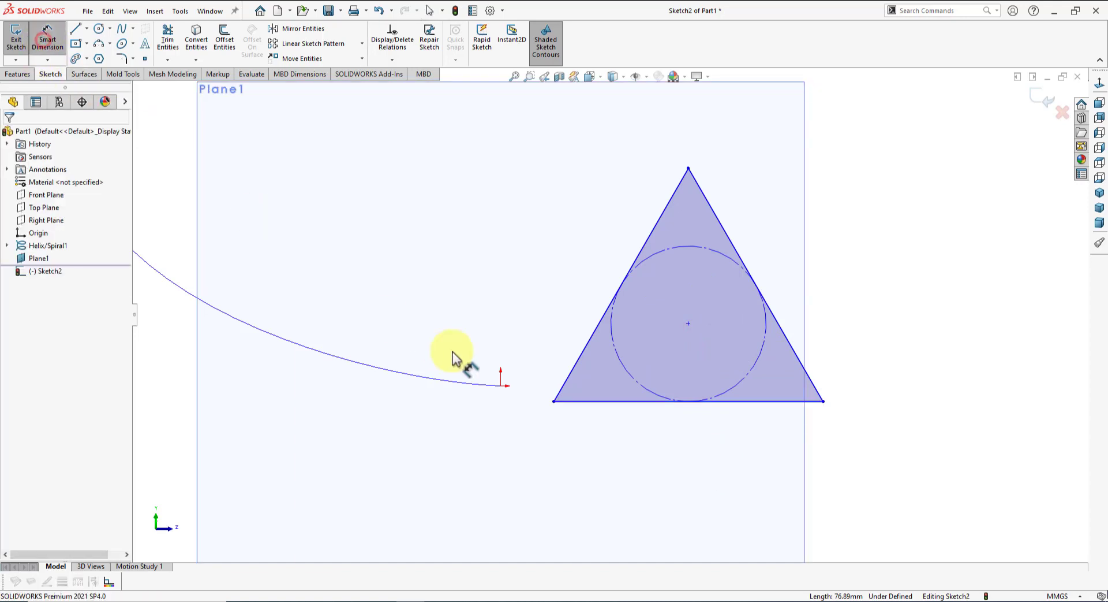
left_click(650, 404)
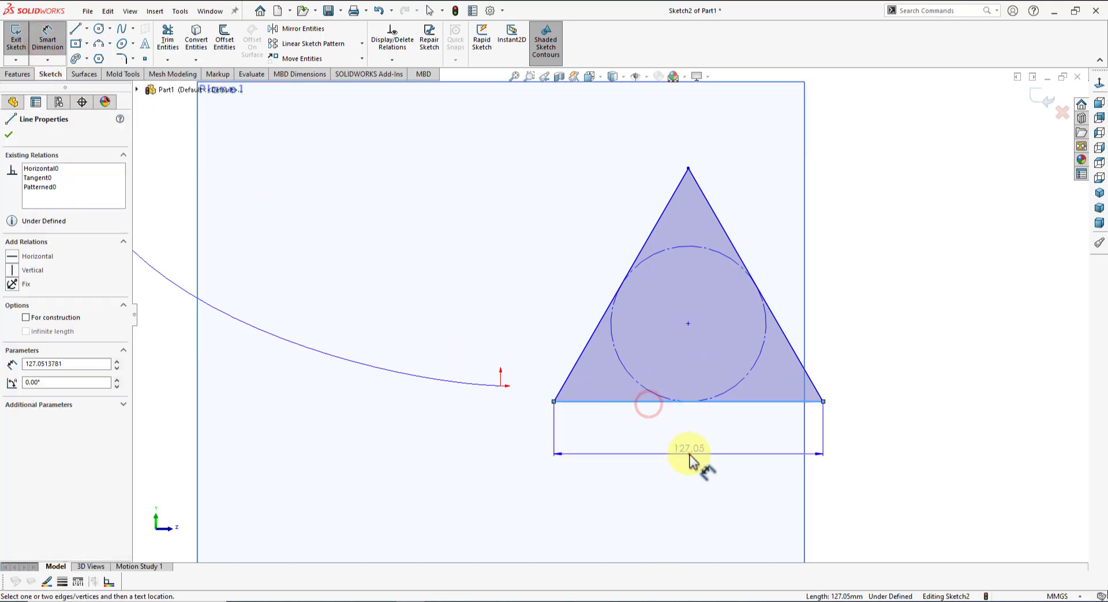
left_click(688, 453)
type("60")
key("Return")
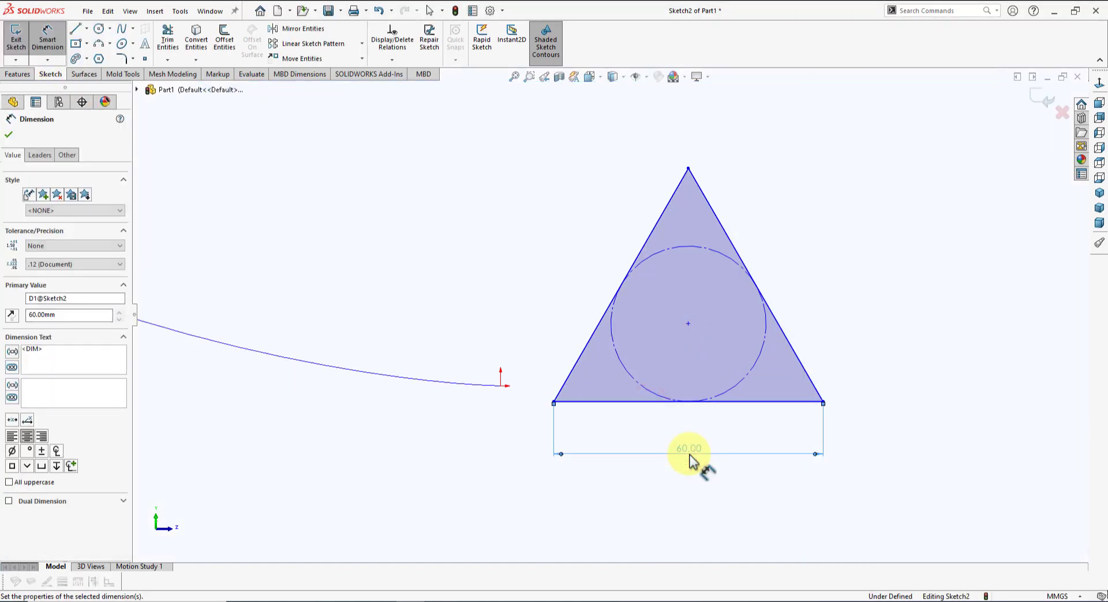
right_click(802, 264)
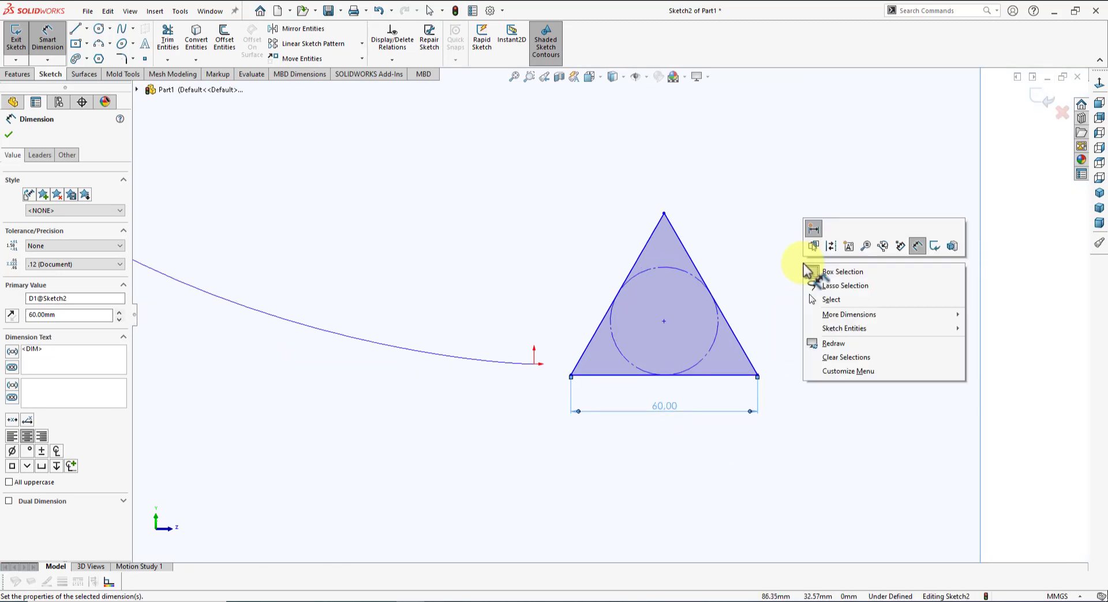
left_click(815, 302)
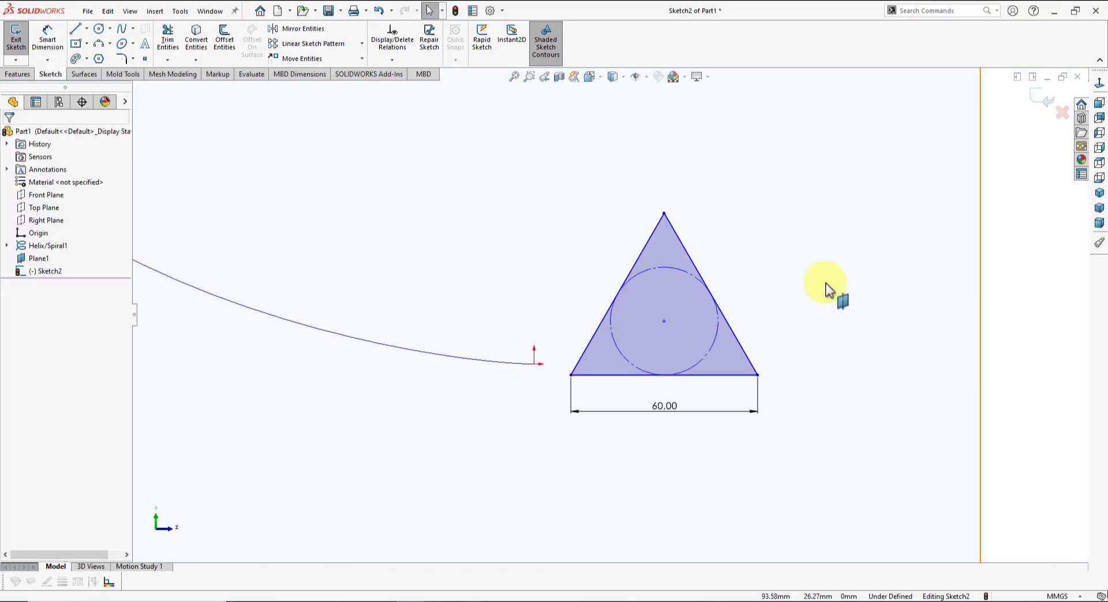
Pierce the triangle's centre point onto the helix curve.
mouse_move(829, 290)
middle_mouse_down()
mouse_move(815, 287)
mouse_move(784, 331)
middle_mouse_up()
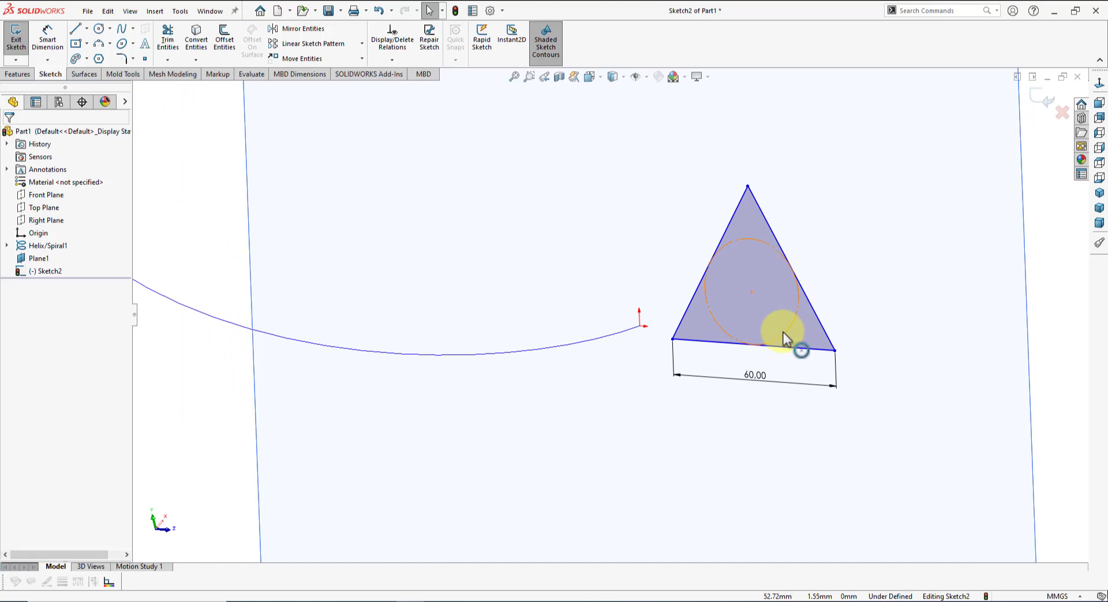
left_click(753, 291)
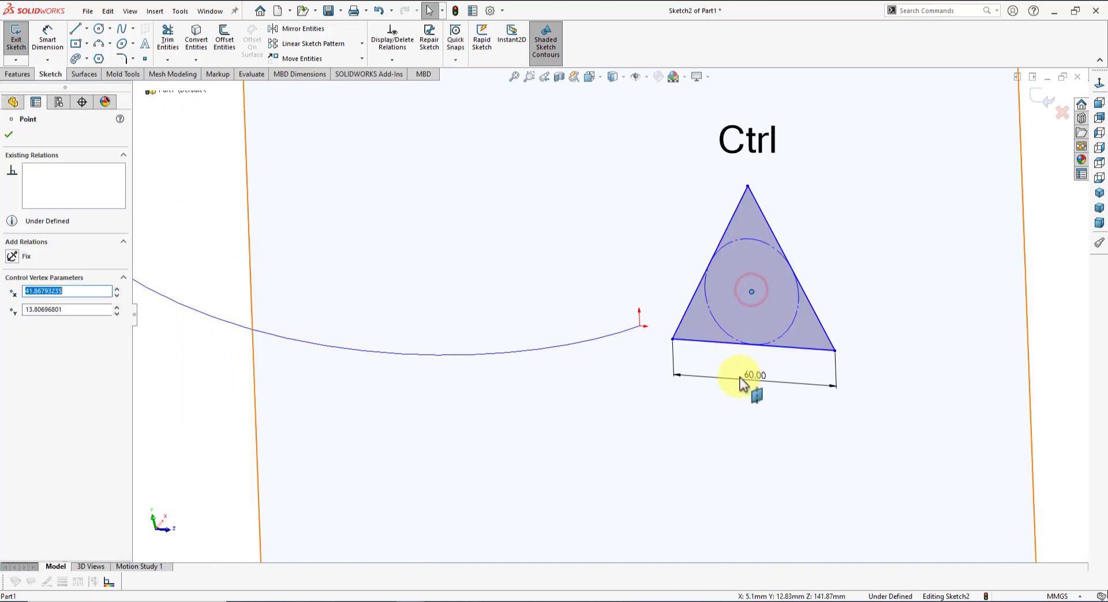
left_click(615, 342, "ctrl")
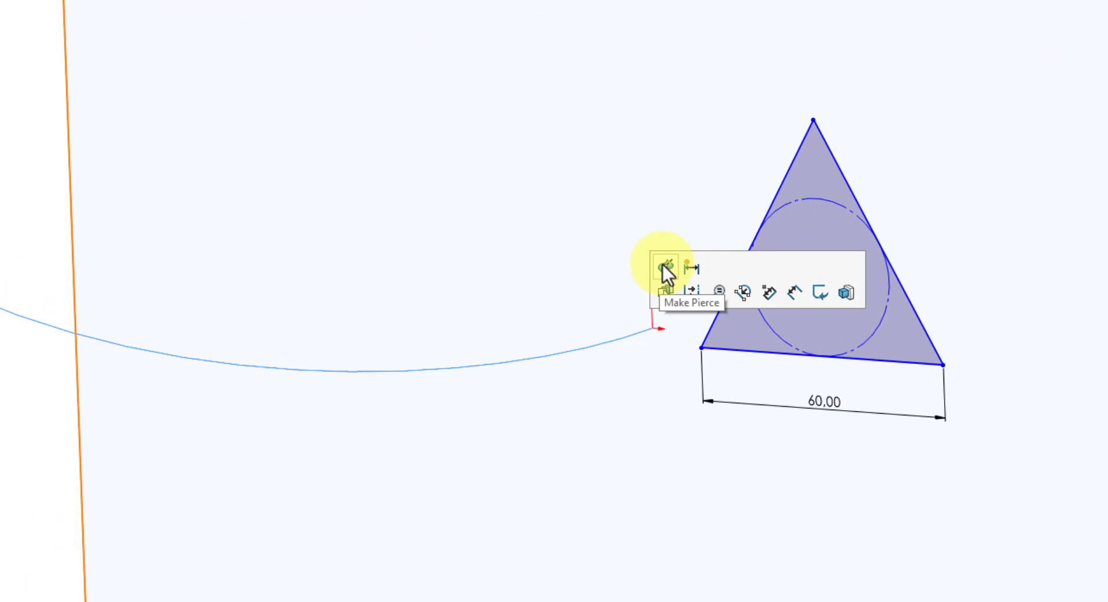
left_click(665, 267)
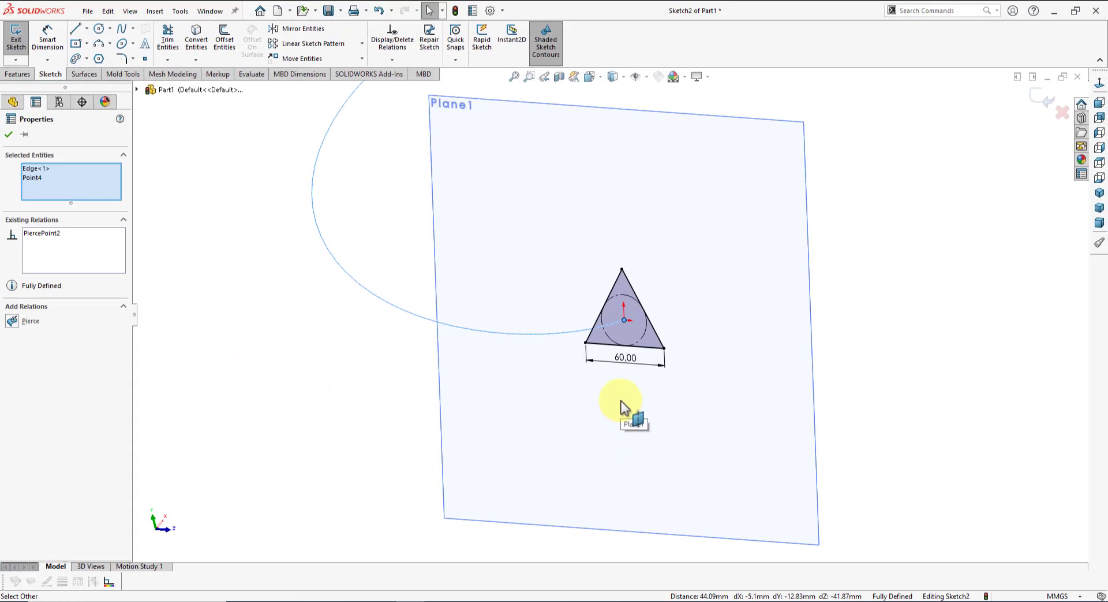
left_click(8, 135)
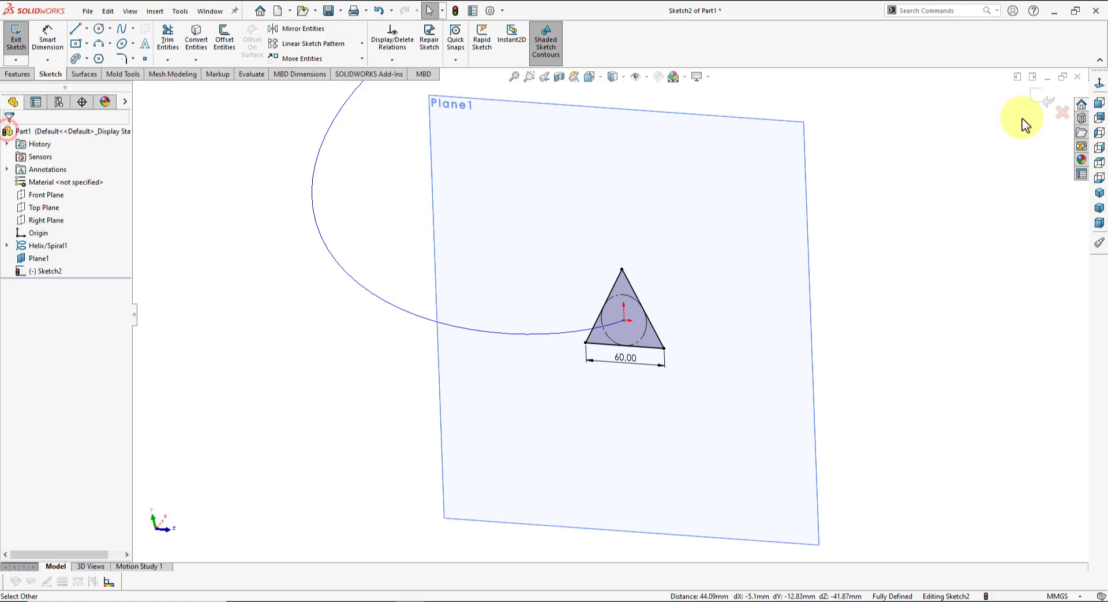
Exit the triangle sketch, hide Plane1 and return to the isometric view.
left_click(1046, 101)
left_click(947, 233)
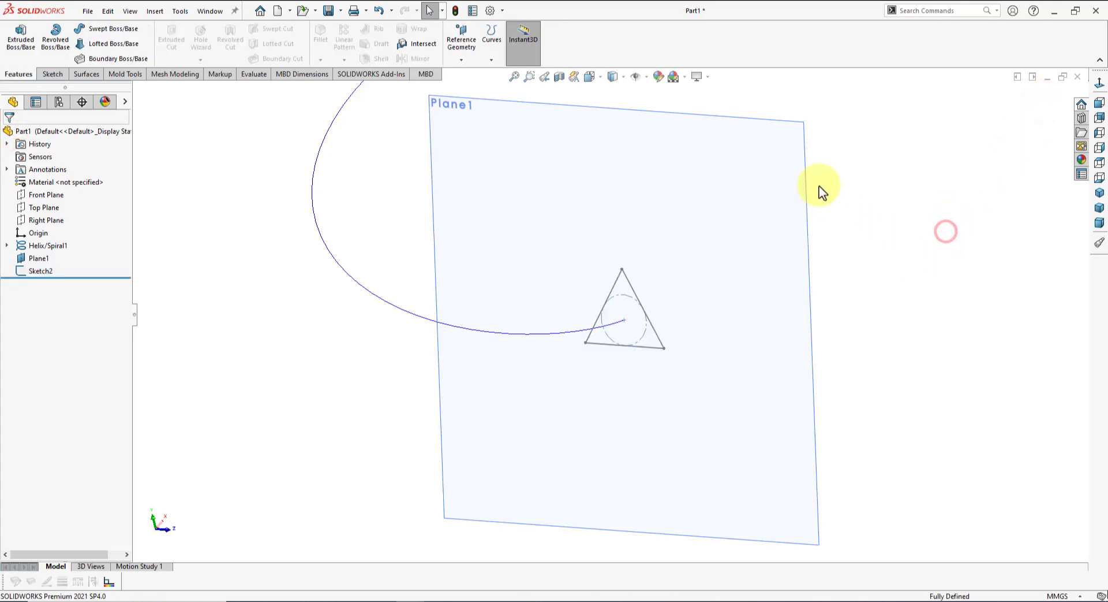
left_click(802, 161)
left_click(871, 127)
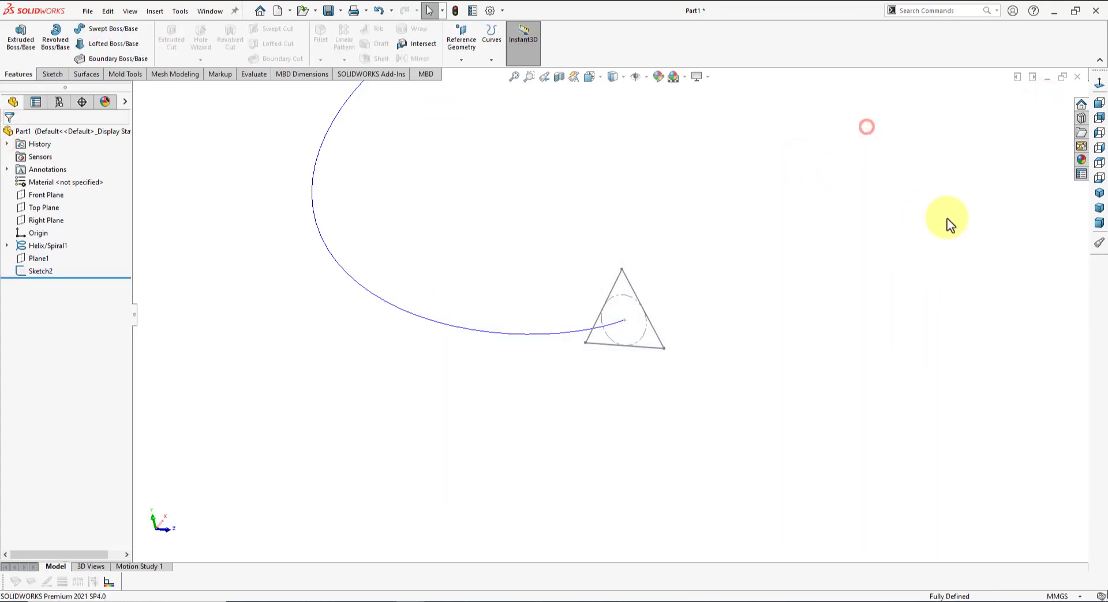
left_click(1099, 192)
scroll(635, 488, "up", 2)
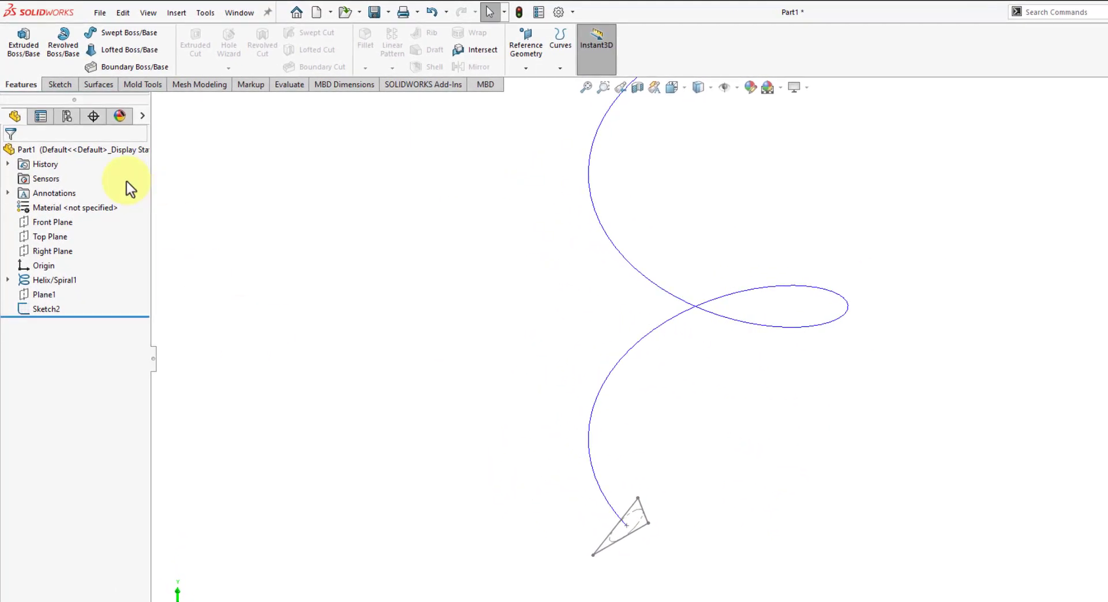
Start a sweep with the Sketch2 triangle as profile and Helix/Spiral1 as path.
left_click(134, 35)
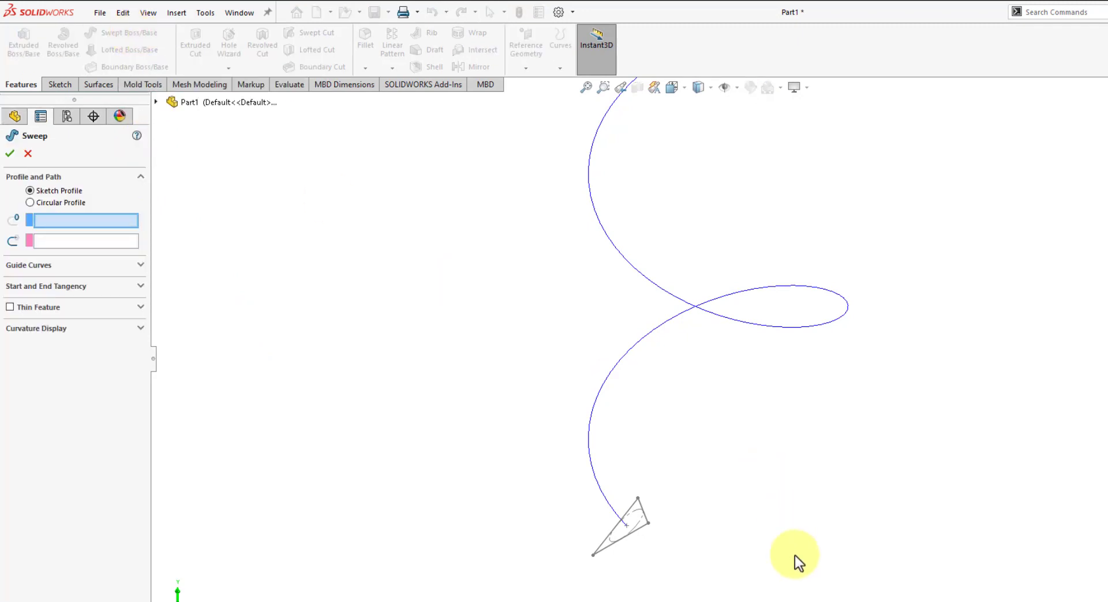
left_click(643, 529)
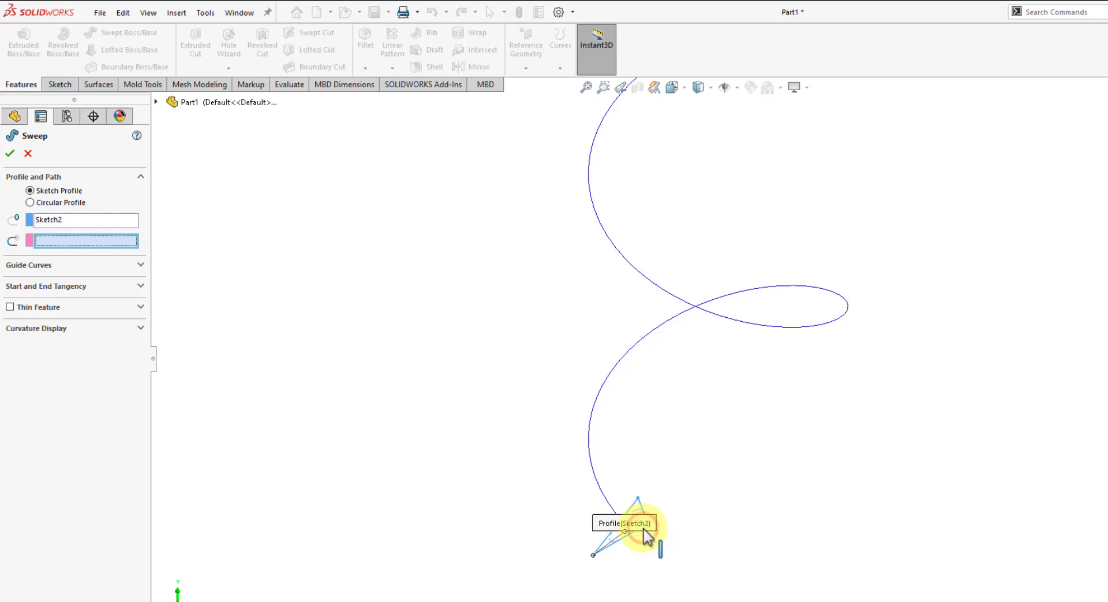
left_click(594, 406)
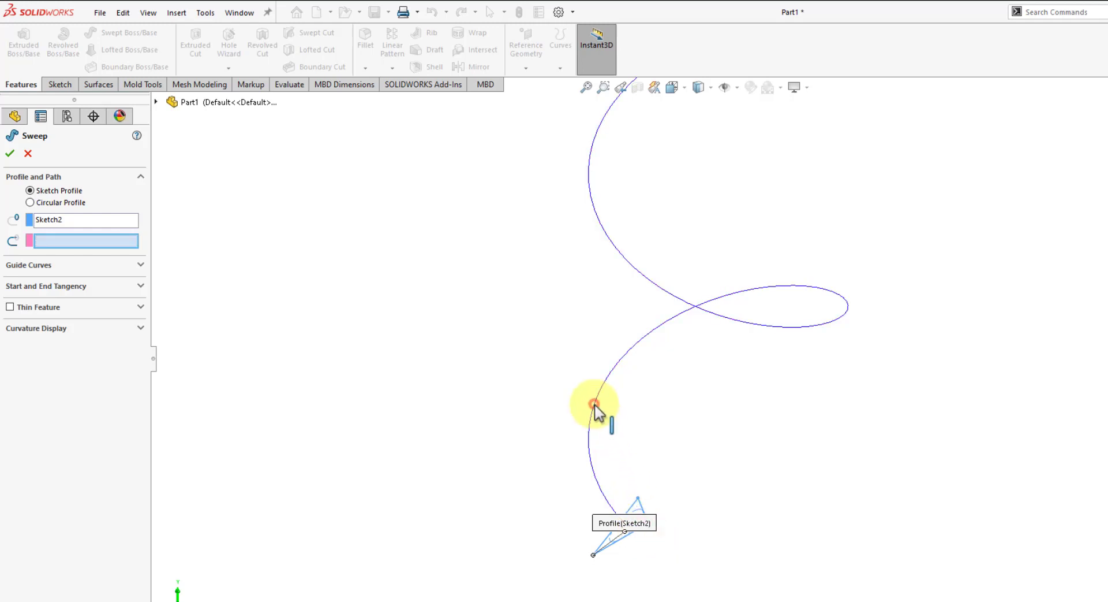
scroll(681, 457, "up", 3)
scroll(746, 254, "down", 2)
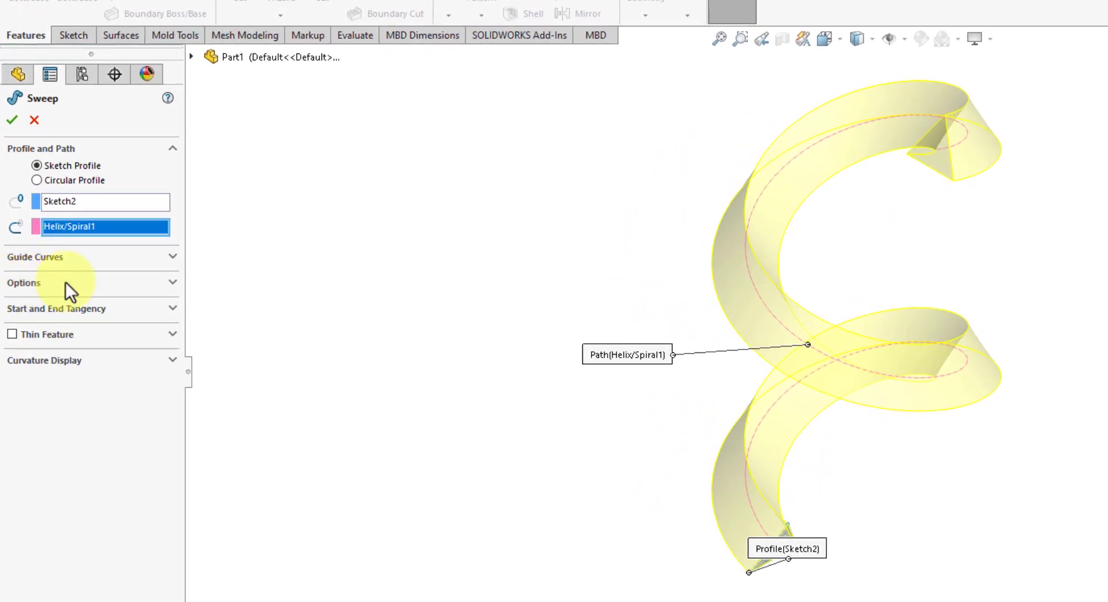
Give the sweep a specified profile twist of 1.5 revolutions and accept it.
left_click(89, 279)
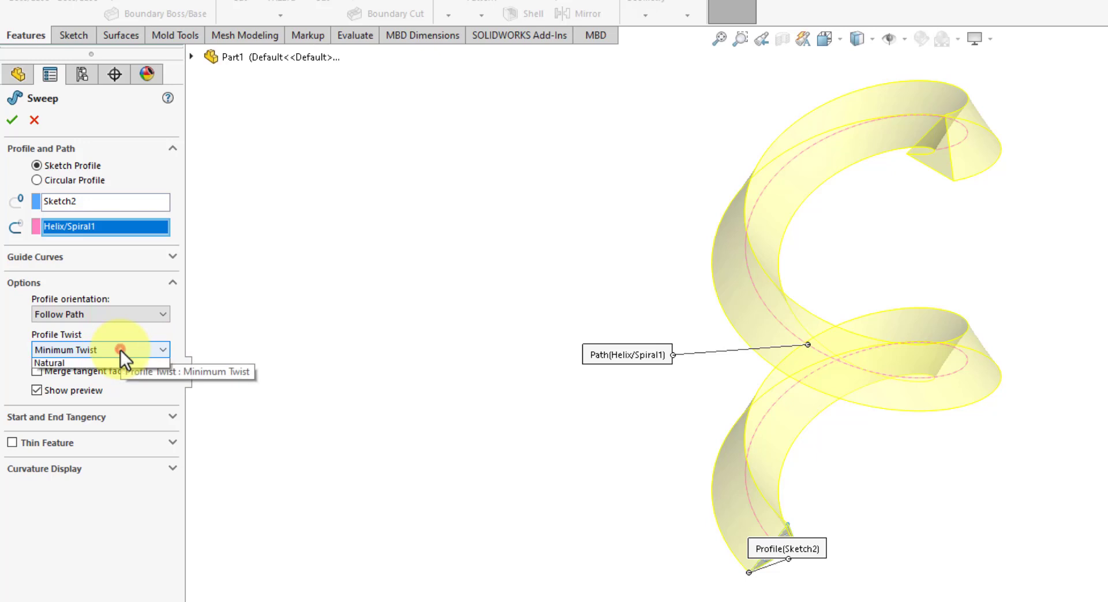
left_click(120, 349)
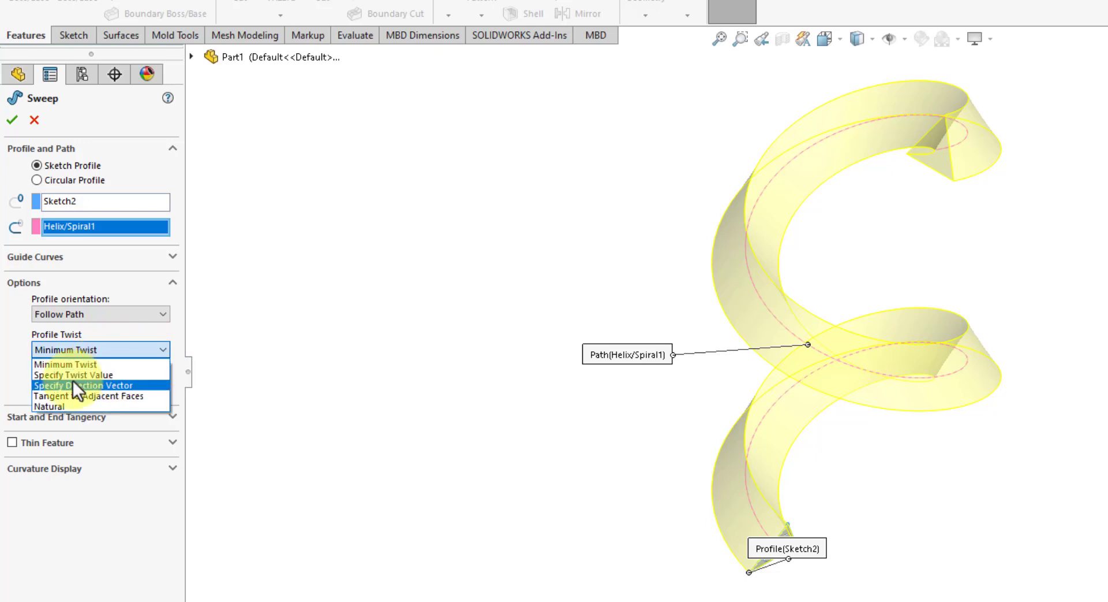
left_click(95, 373)
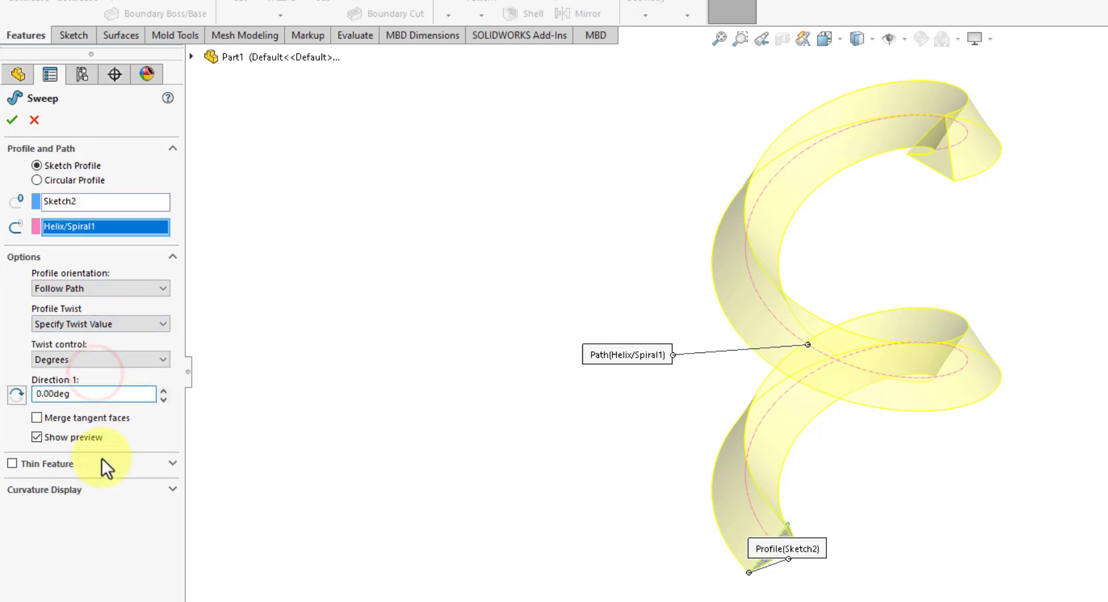
left_click(88, 362)
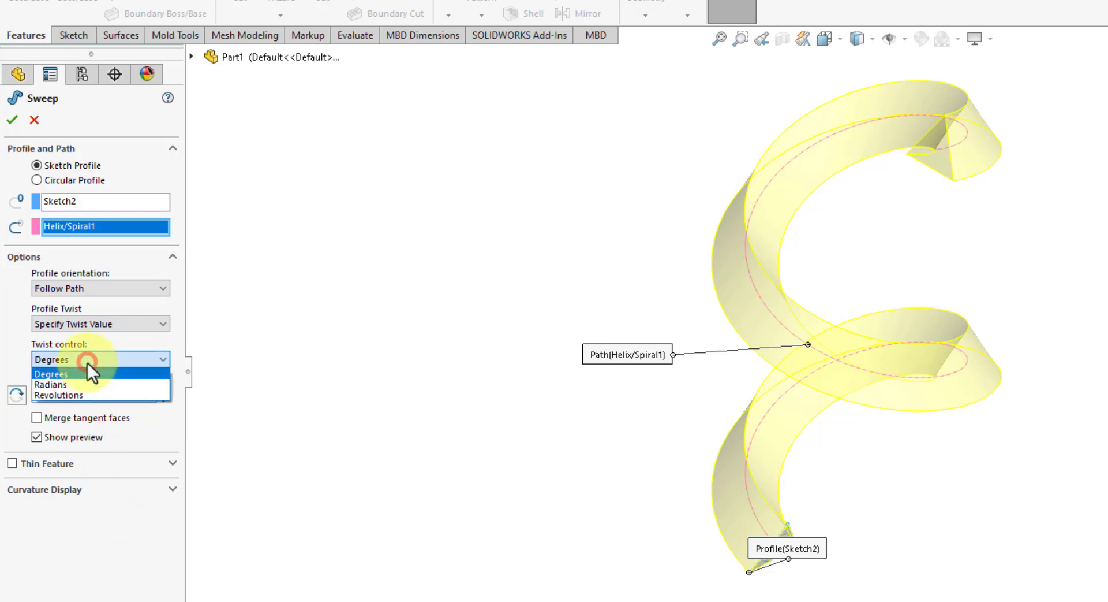
left_click(68, 396)
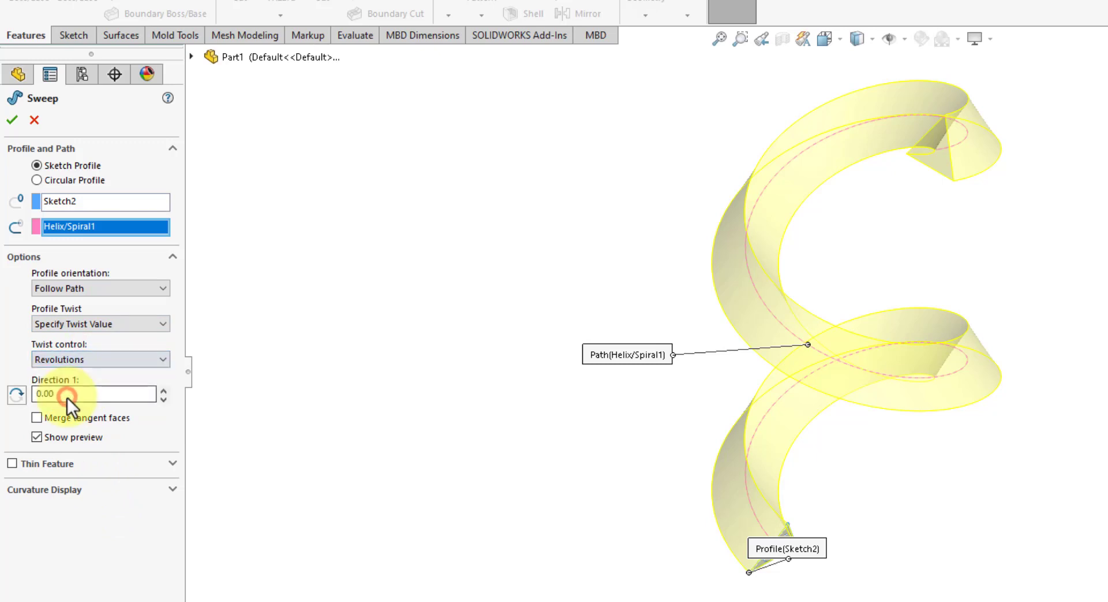
double_click(69, 396)
type("1,5")
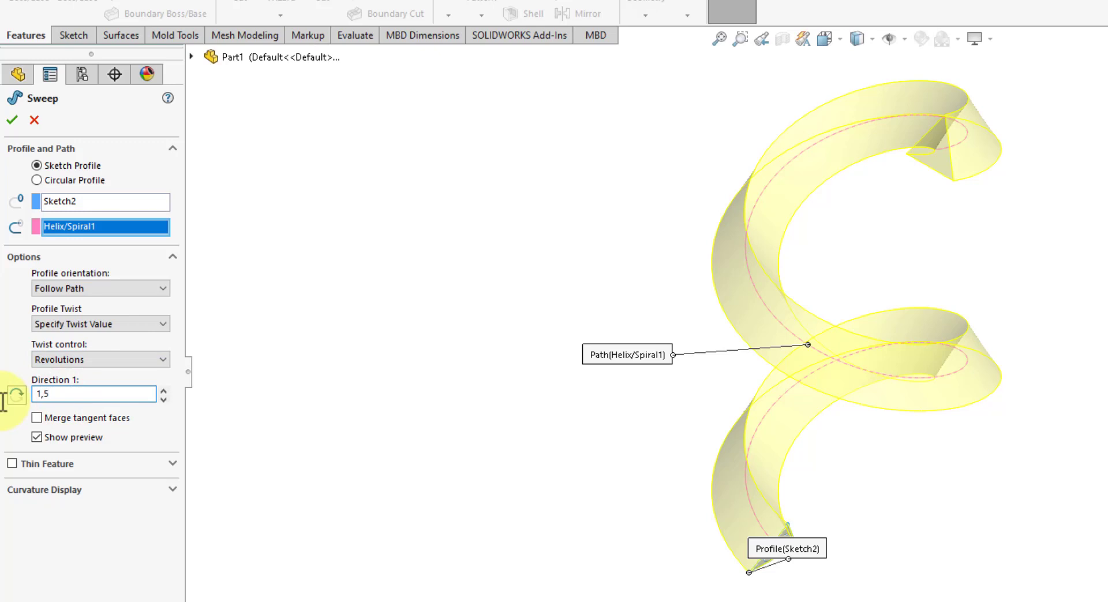
type("1.5")
key("Return")
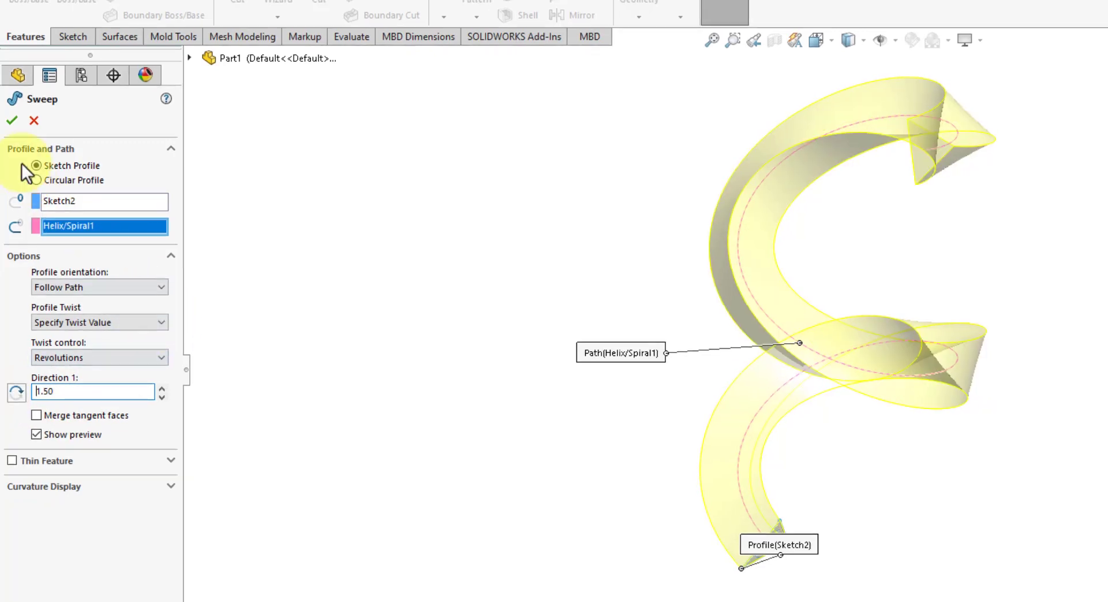
left_click(12, 119)
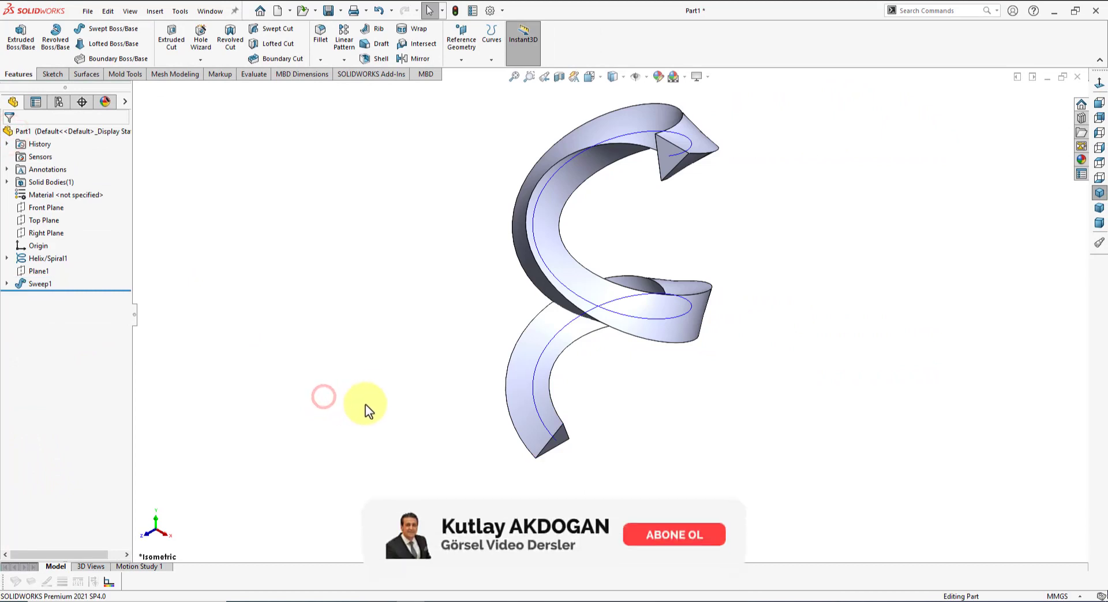
Hide the Helix/Spiral1 curve from the front view.
mouse_move(324, 404)
middle_mouse_down()
mouse_move(576, 310)
mouse_move(448, 358)
mouse_move(569, 361)
middle_mouse_up()
left_click(1100, 104)
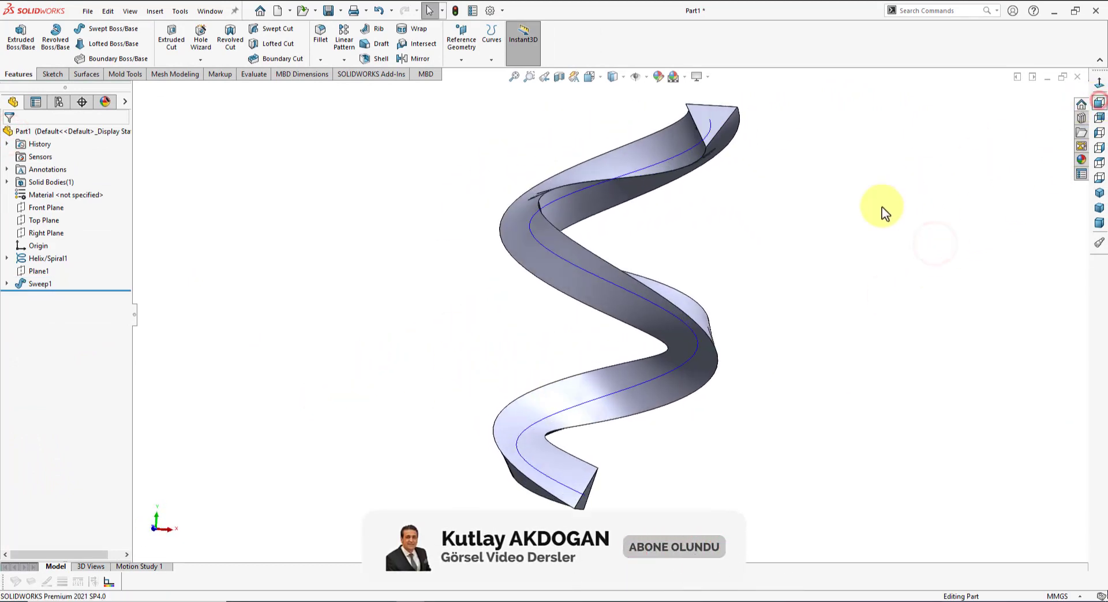
left_click(678, 144)
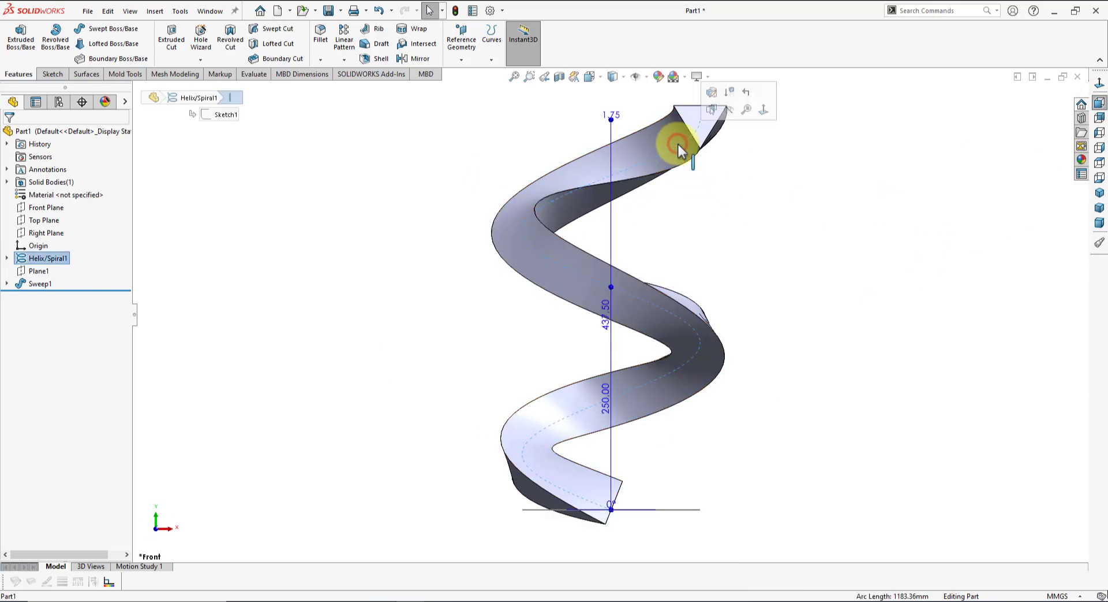
left_click(730, 109)
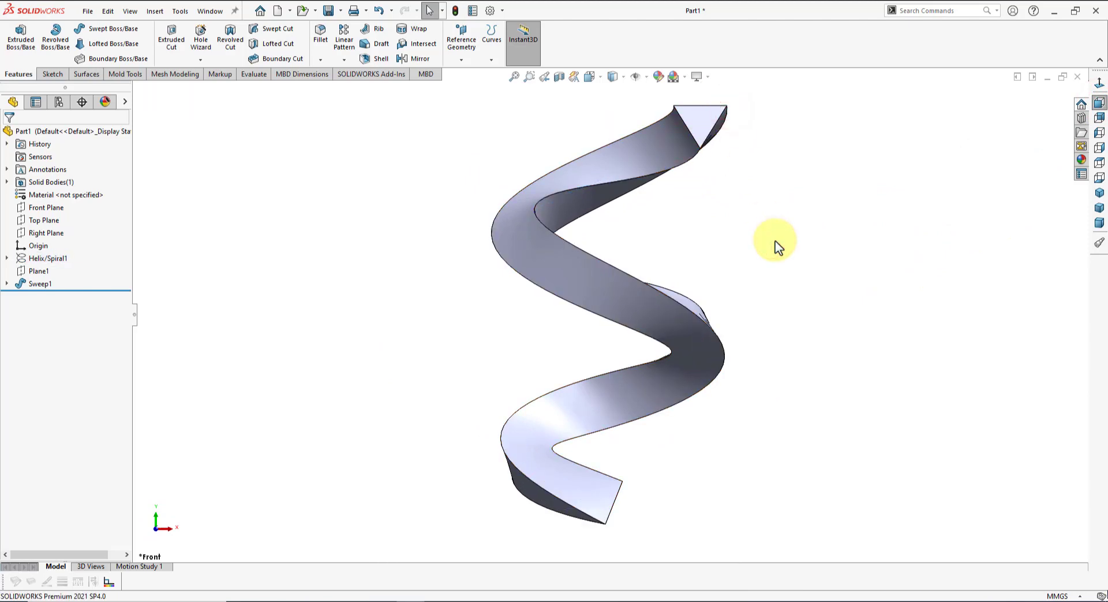
Orbit back to a 3D view and inspect the sweep's outer helical edge.
middle_click_drag(747, 235, 745, 340)
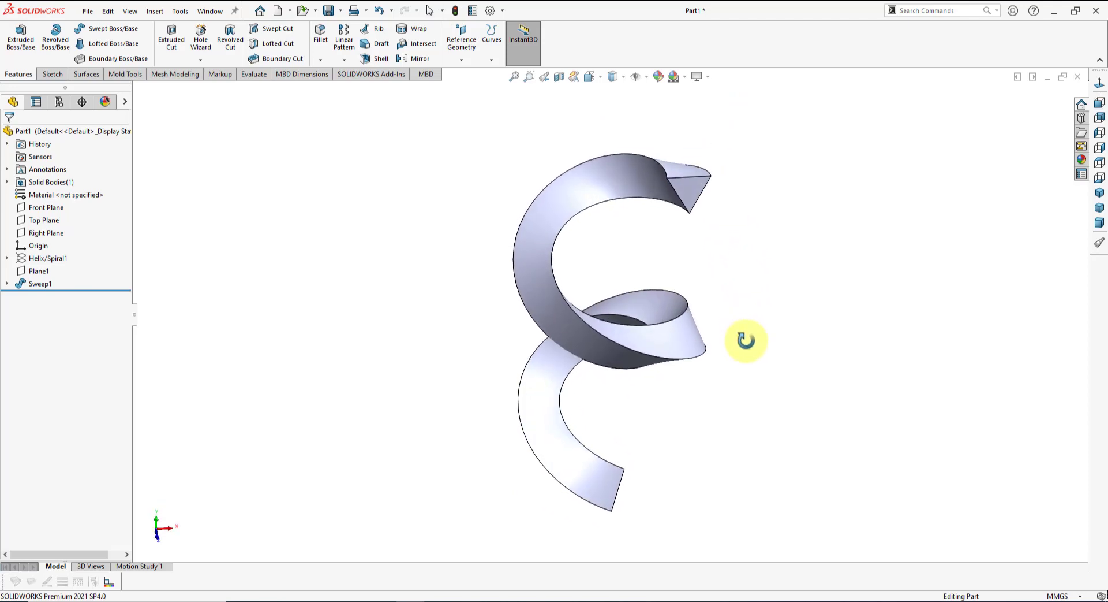
scroll(691, 180, "down", 2)
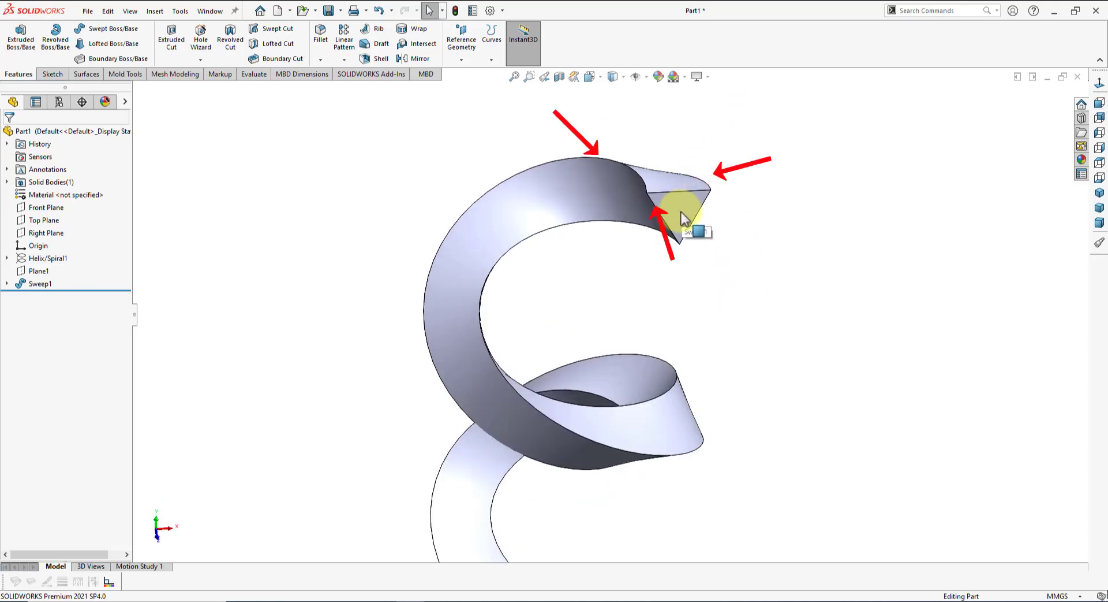
left_click(640, 178)
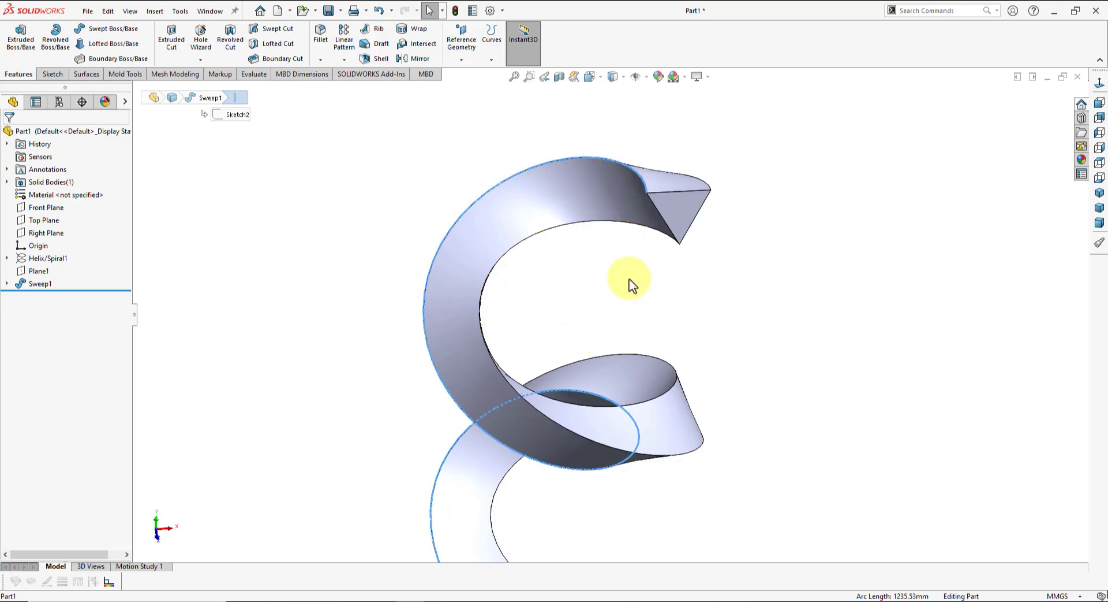
scroll(631, 283, "up", 2)
left_click(701, 329)
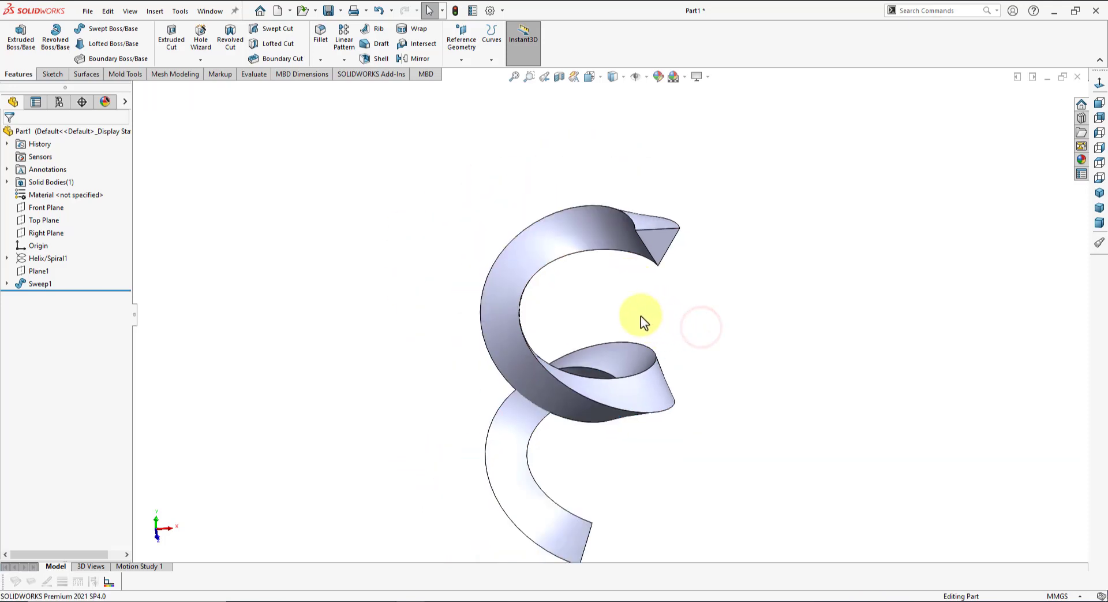
scroll(638, 317, "down", 1)
left_click(335, 178)
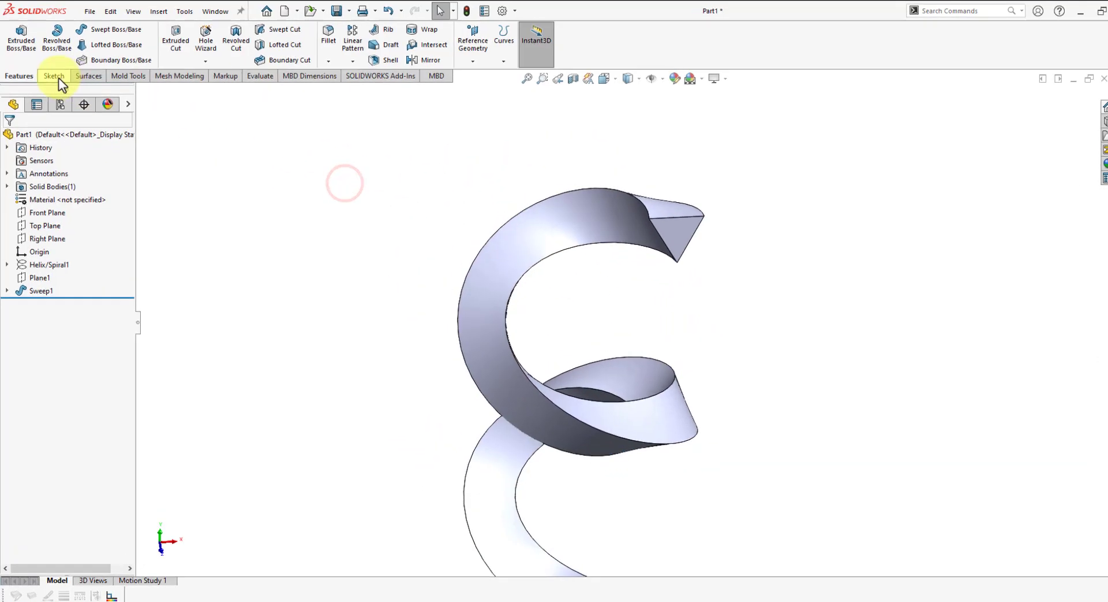
In a new 3D sketch, convert the sweep's outer and lower helical edges into sketch curves.
left_click(53, 74)
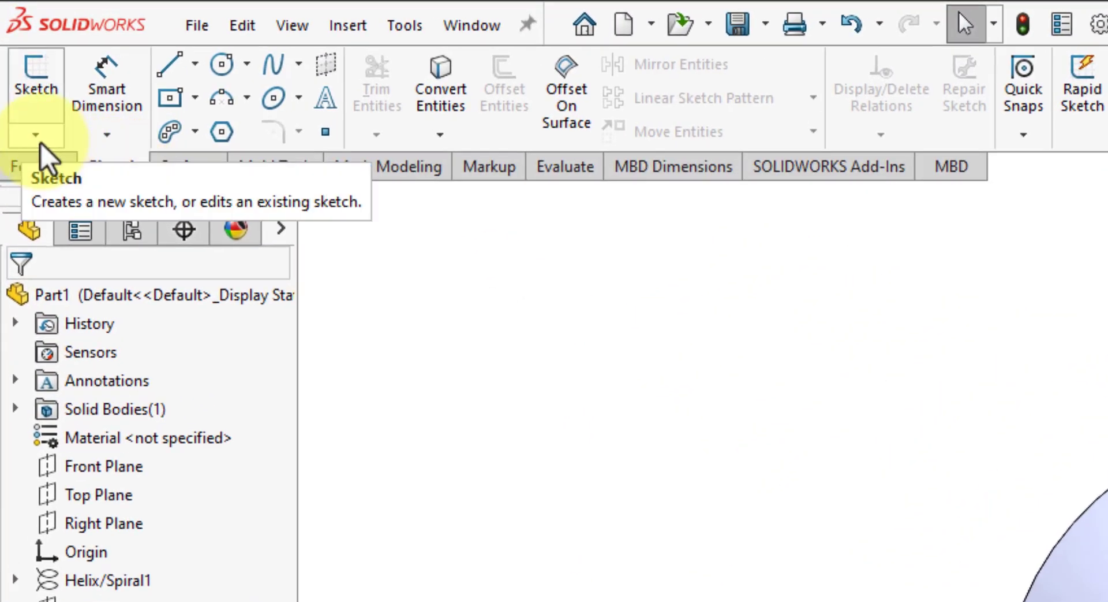
left_click(37, 137)
left_click(65, 193)
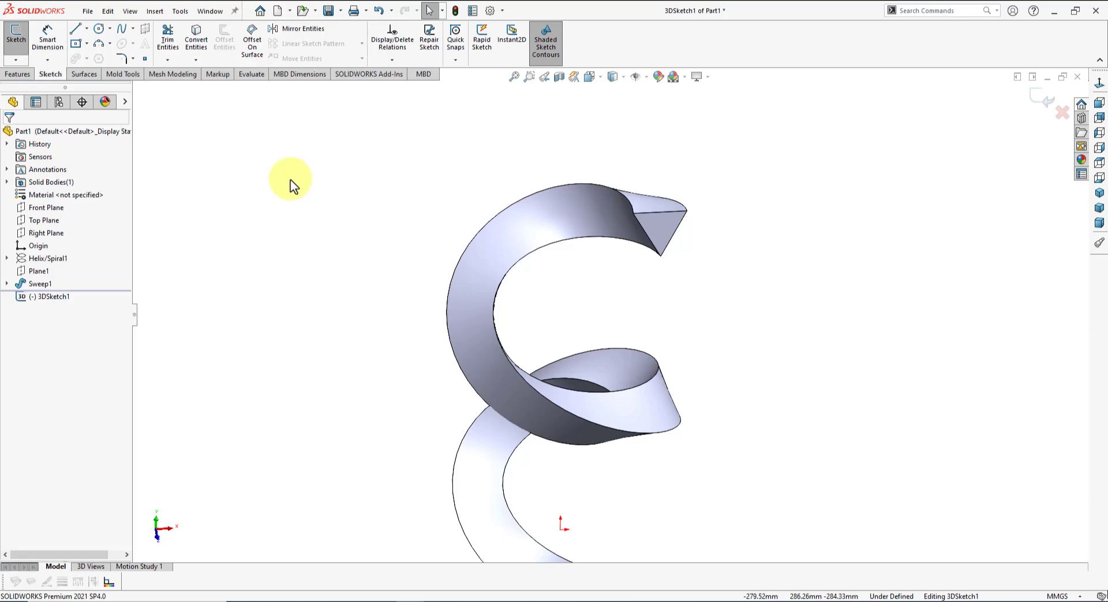
left_click(649, 271)
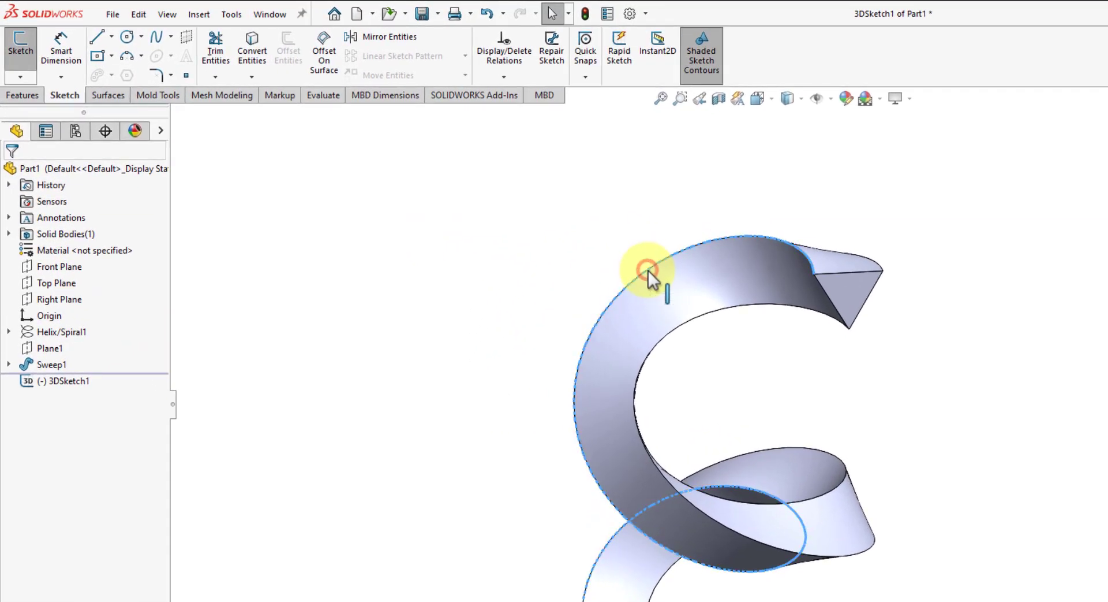
left_click(639, 519)
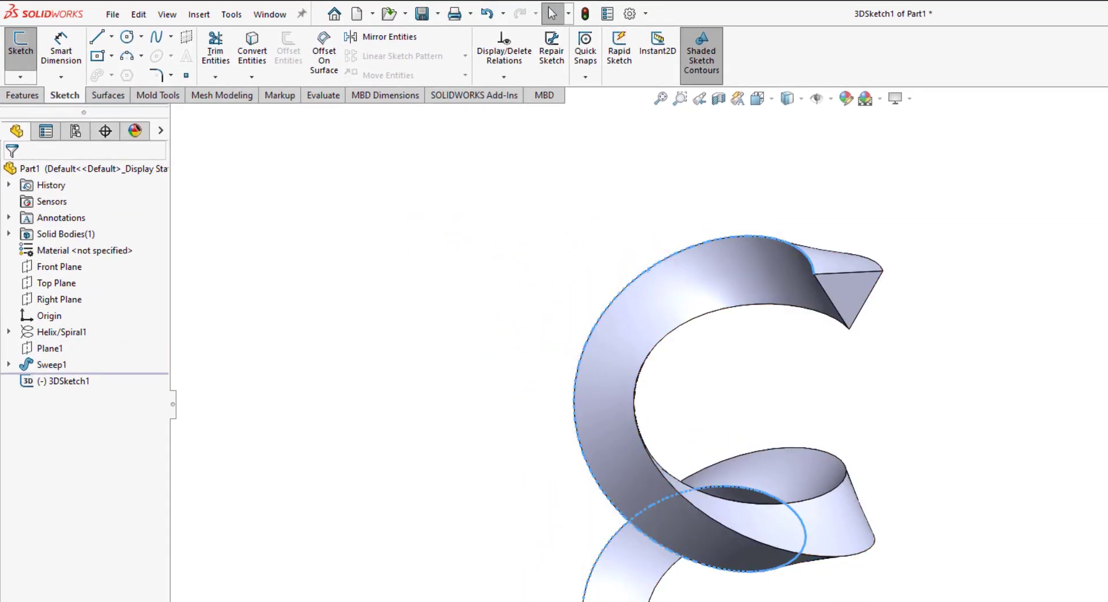
left_click(258, 36)
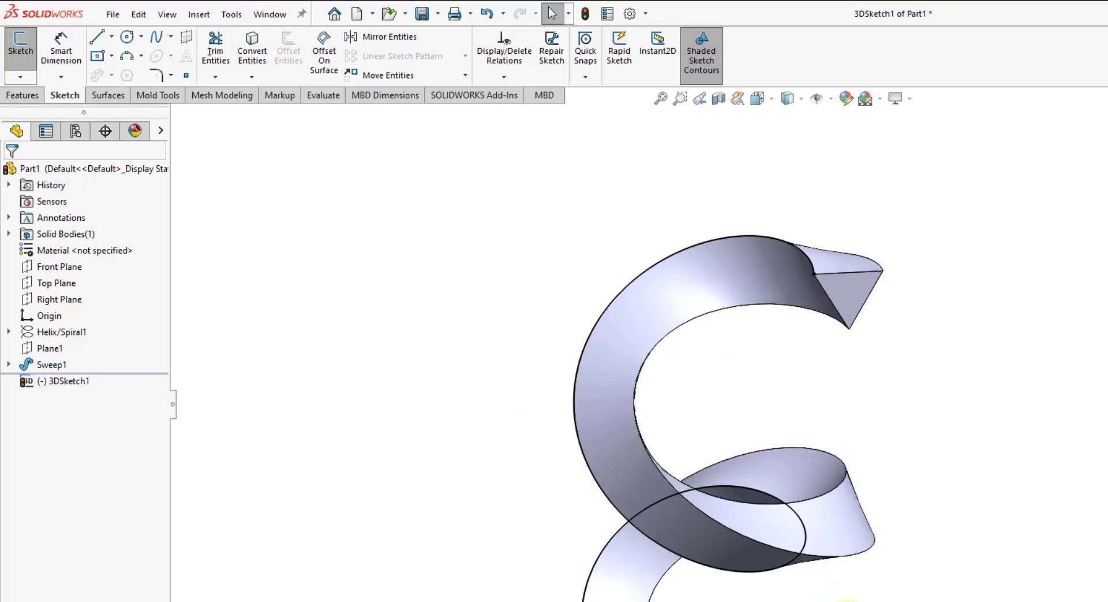
left_click(1048, 102)
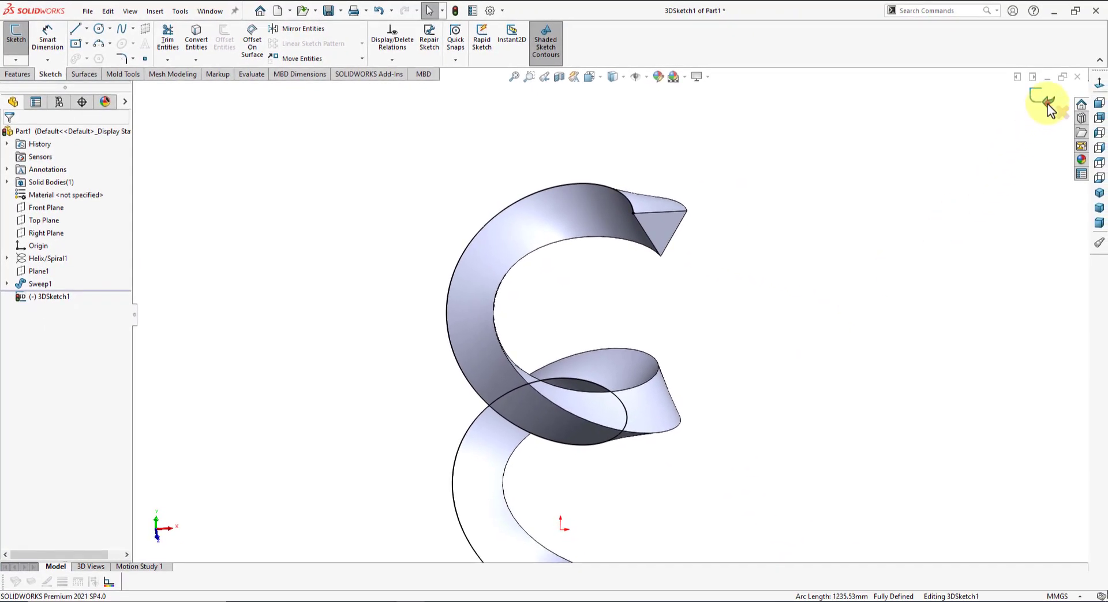
Create Plane2 through Point2@3DSketch1, perpendicular to Spline2@3DSketch1 at the sweep's tip.
left_click(18, 74)
left_click(459, 36)
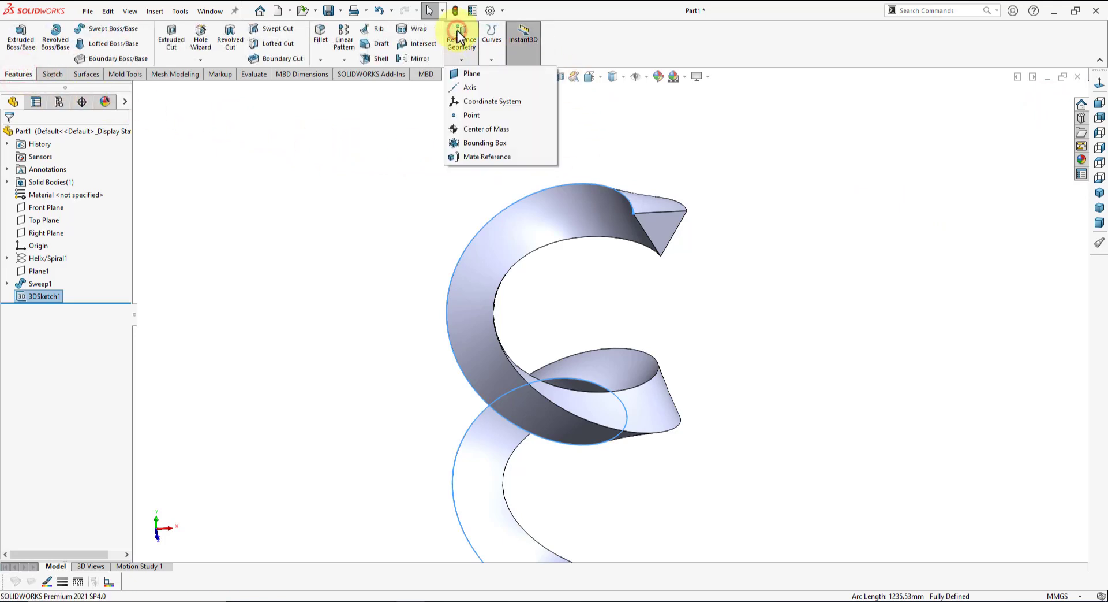
left_click(473, 76)
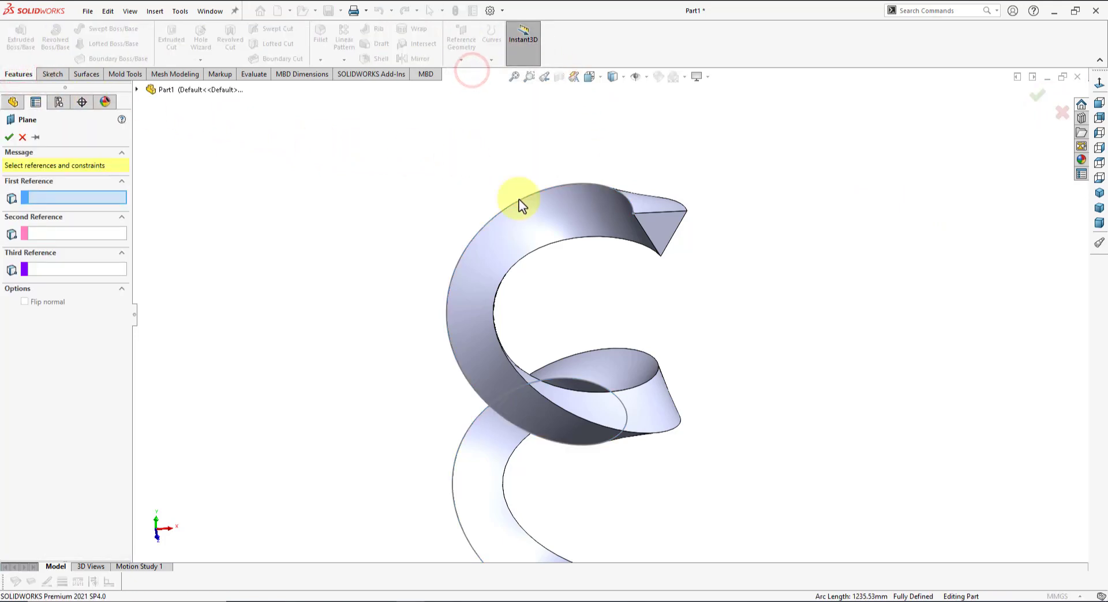
scroll(635, 196, "down", 3)
middle_click_drag(681, 275, 649, 306)
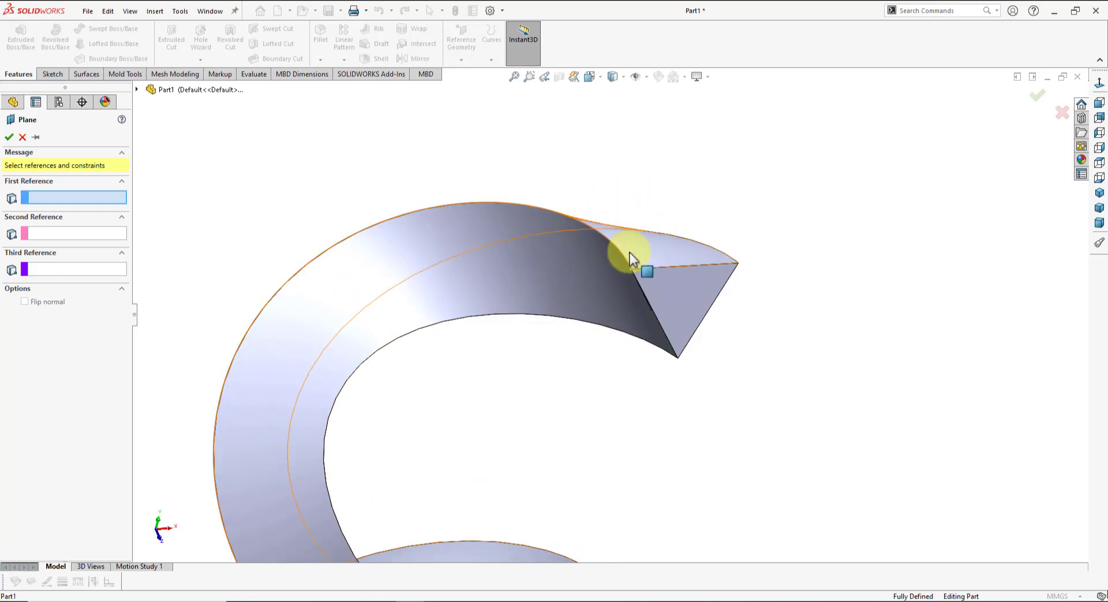
left_click(632, 271)
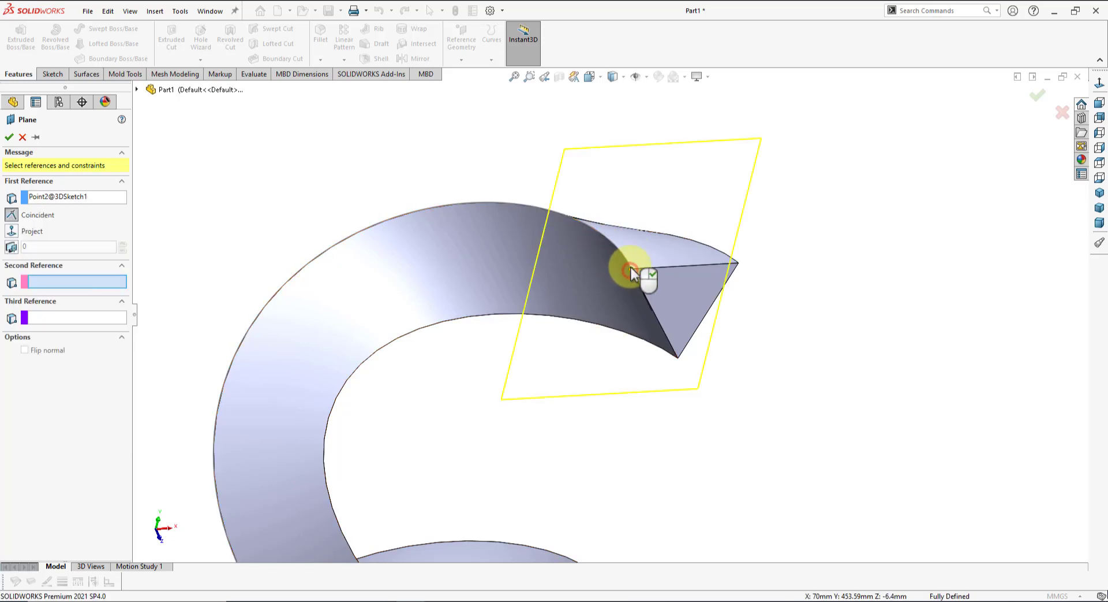
left_click(624, 256)
scroll(625, 260, "up", 3)
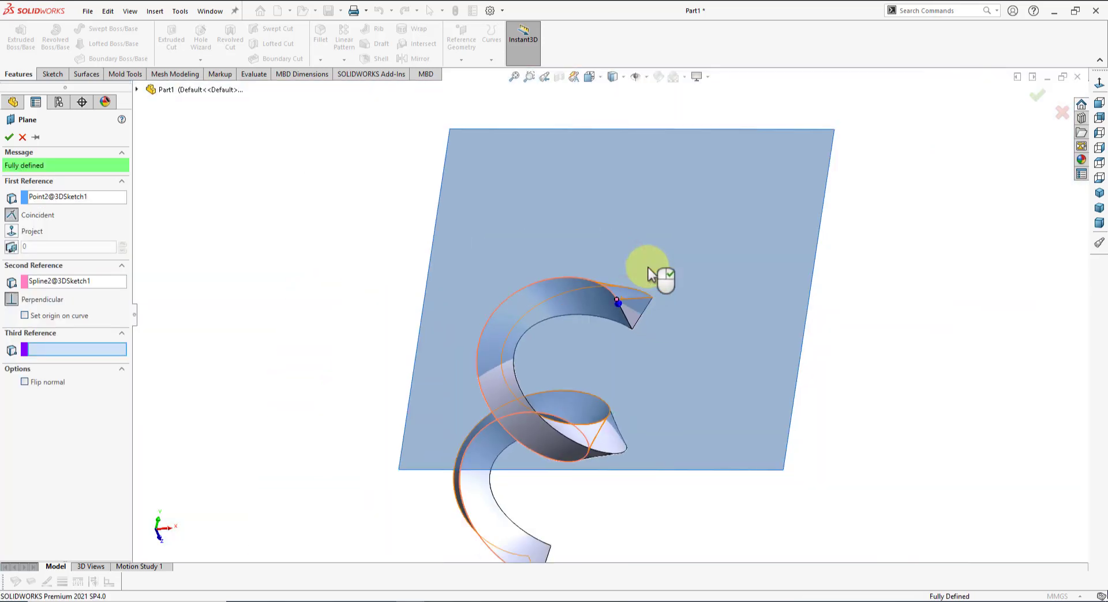
scroll(628, 275, "up", 2)
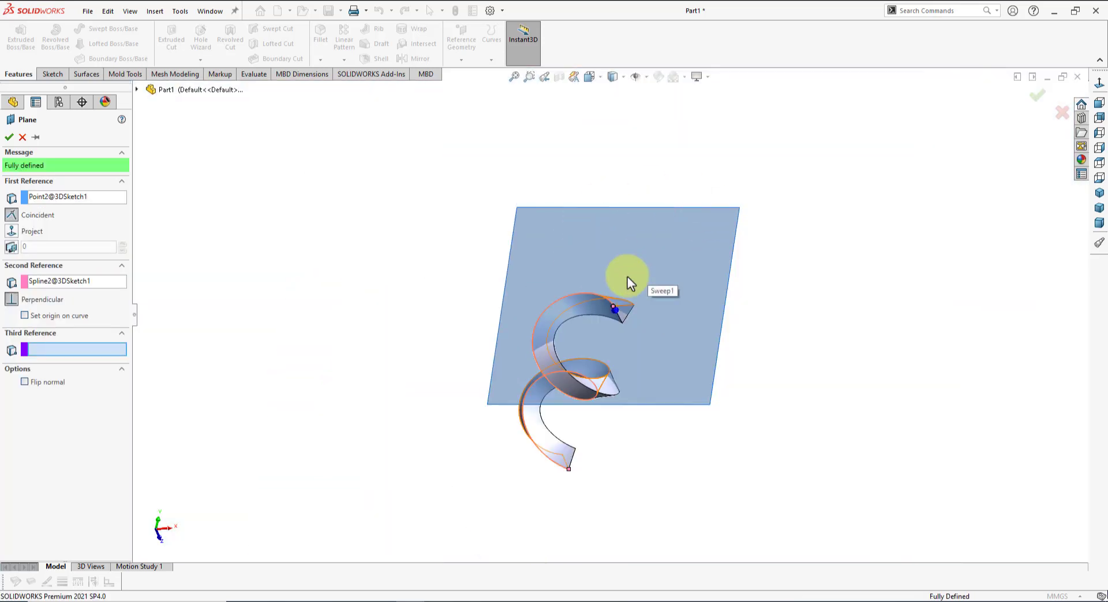
left_click(9, 138)
left_click(599, 255)
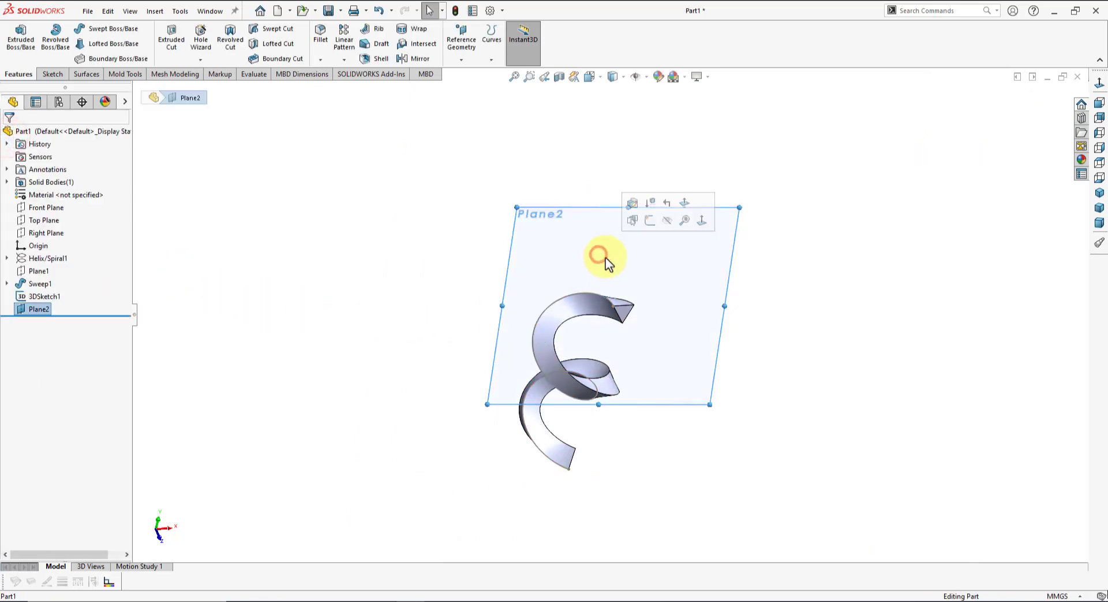
Start a sketch on Plane2 and draw a small circle at the helix tip.
left_click(650, 222)
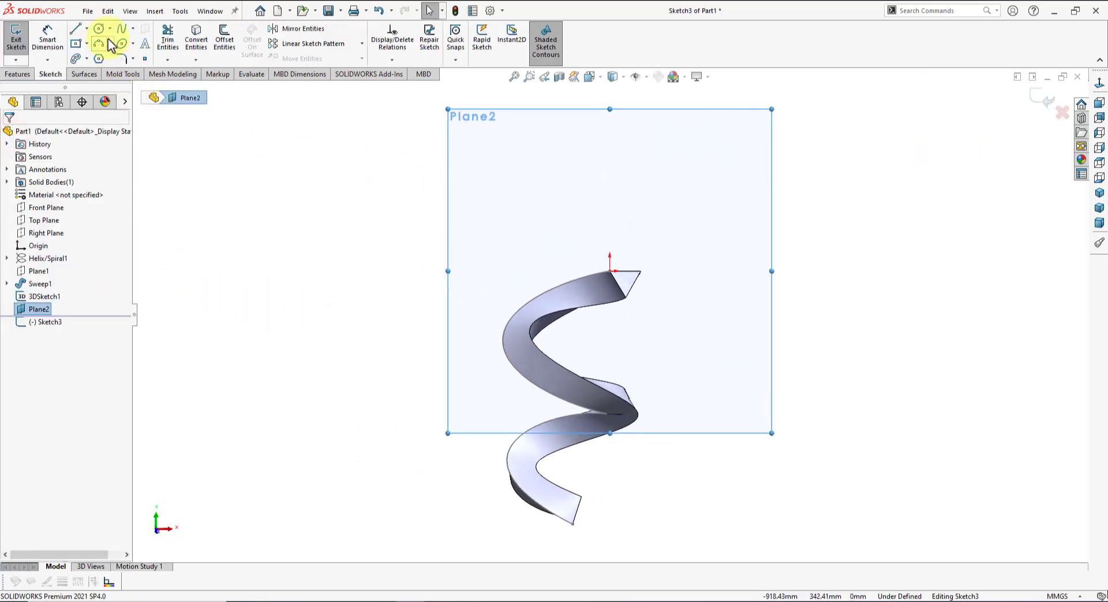
left_click(99, 28)
scroll(618, 271, "down", 2)
scroll(604, 267, "down", 2)
left_click(598, 251)
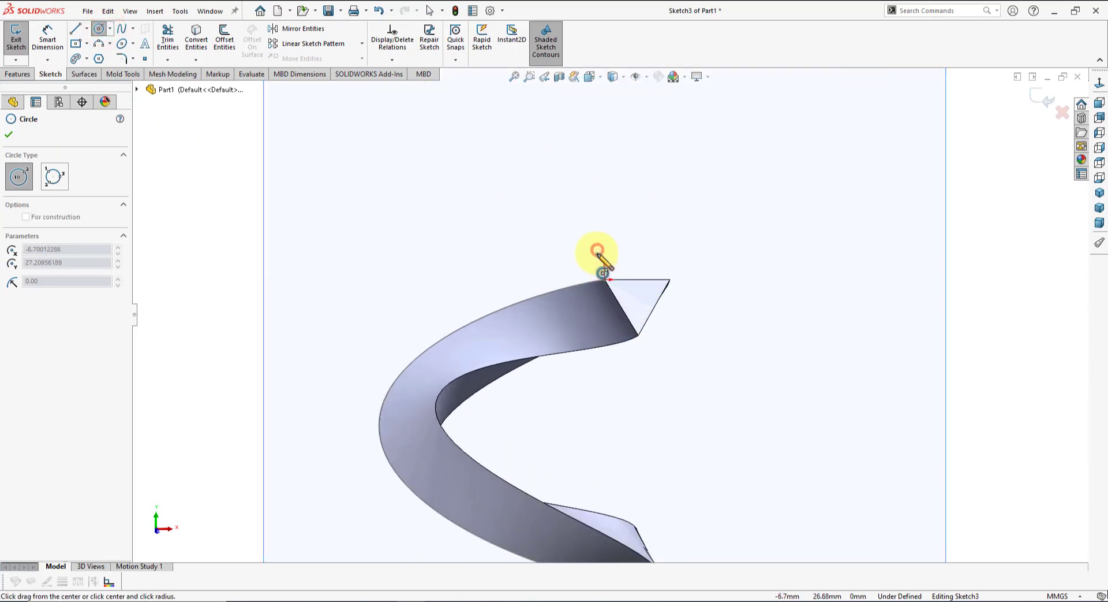
left_click(597, 260)
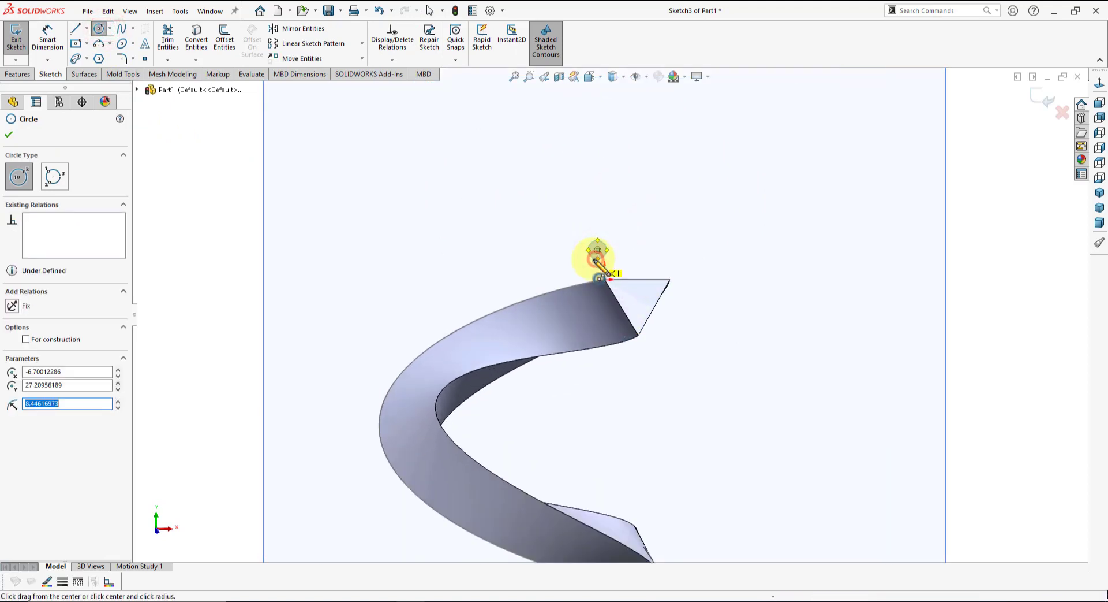
Dimension the circle to 10 mm diameter.
left_click(48, 37)
left_click(606, 260)
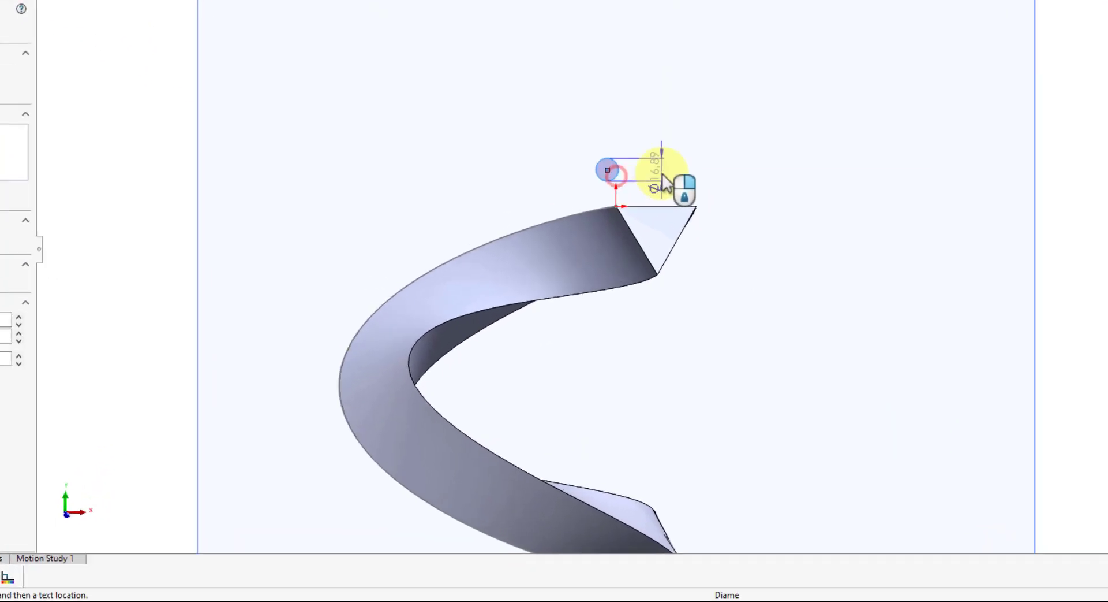
left_click(690, 71)
type("10")
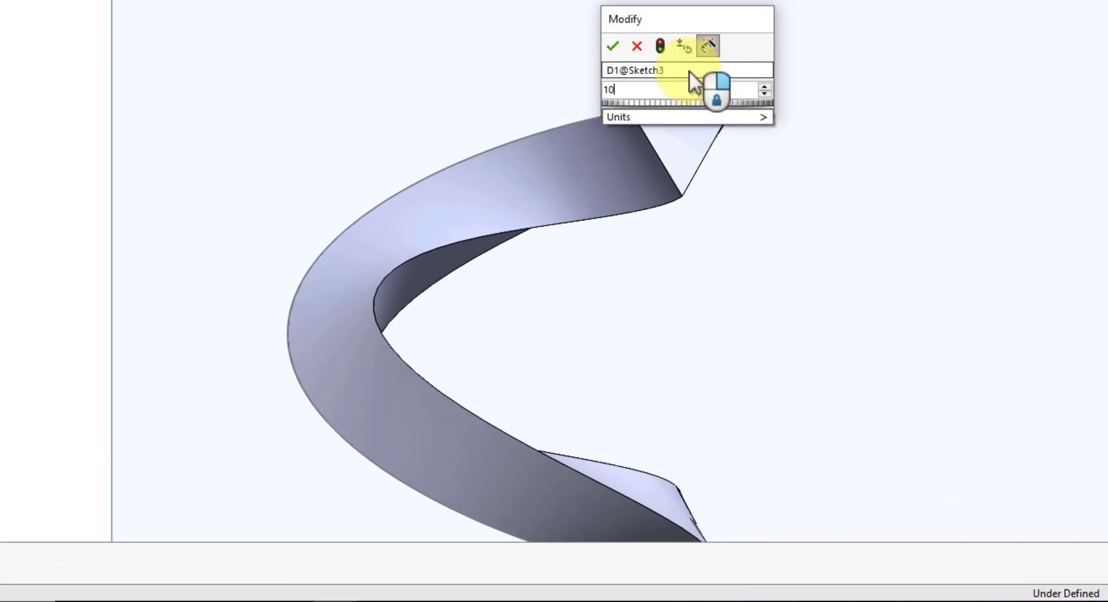
key("Return")
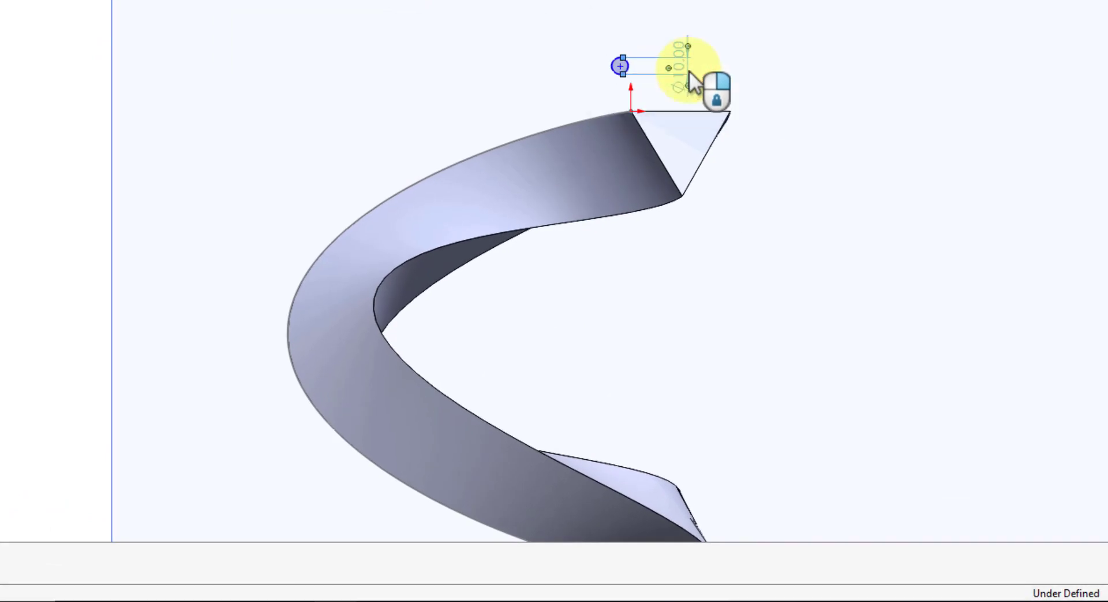
right_click(813, 54)
left_click(837, 106)
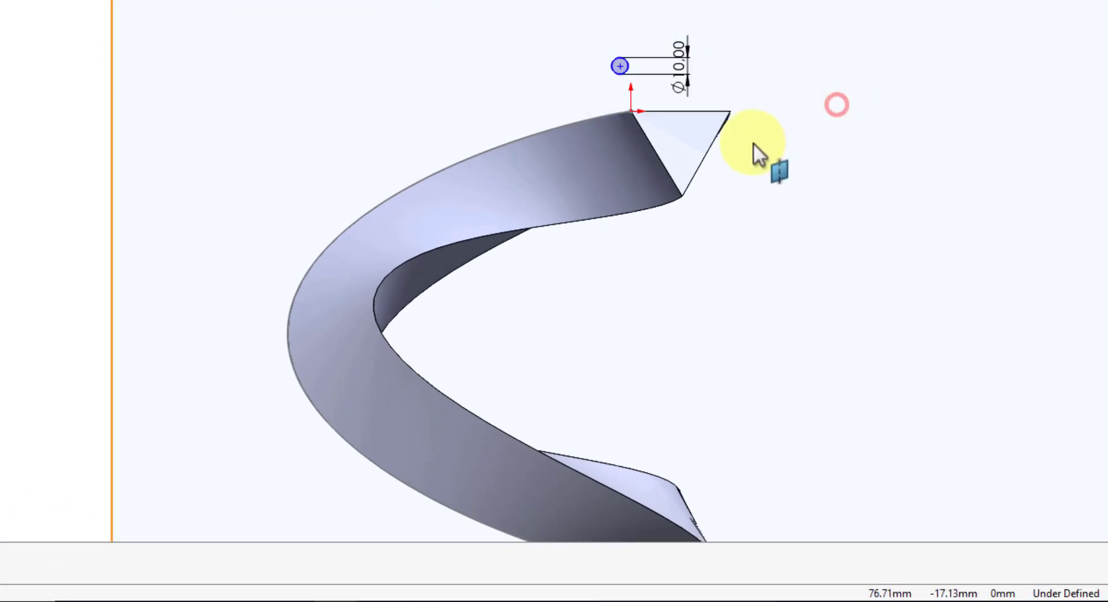
Pierce the circle's centre onto the helical edge and exit Sketch3.
middle_click_drag(753, 145, 766, 278)
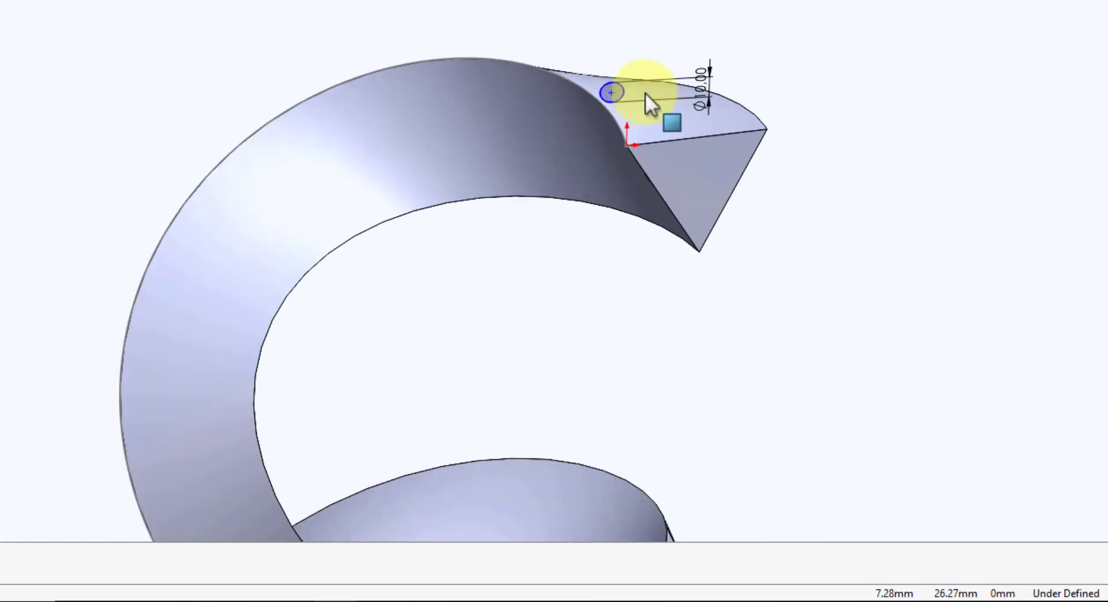
scroll(645, 92, "down", 5)
scroll(643, 94, "down", 2)
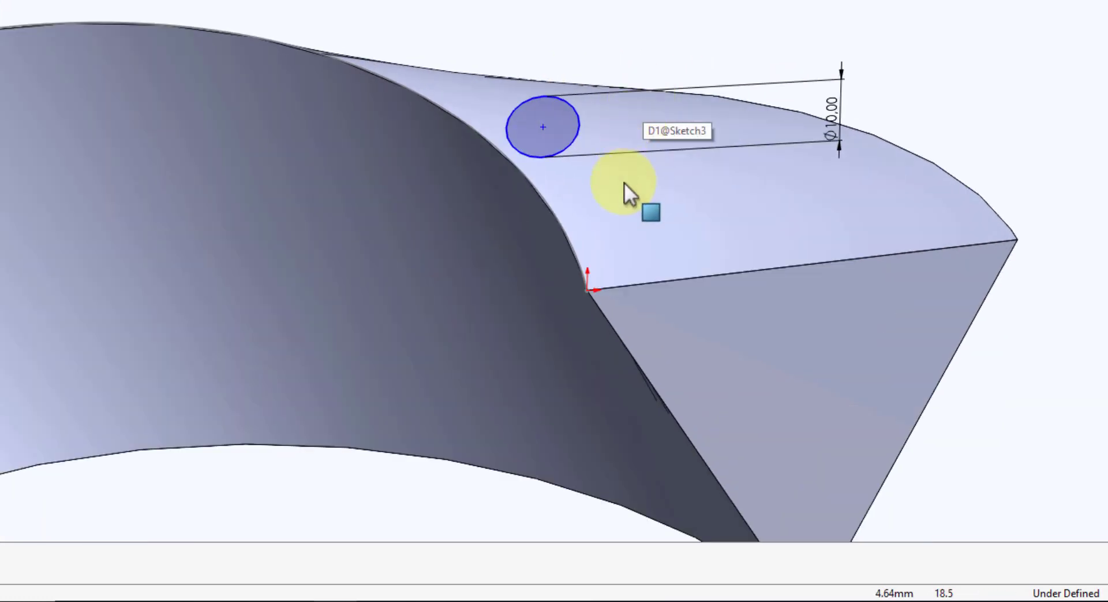
left_click(544, 127)
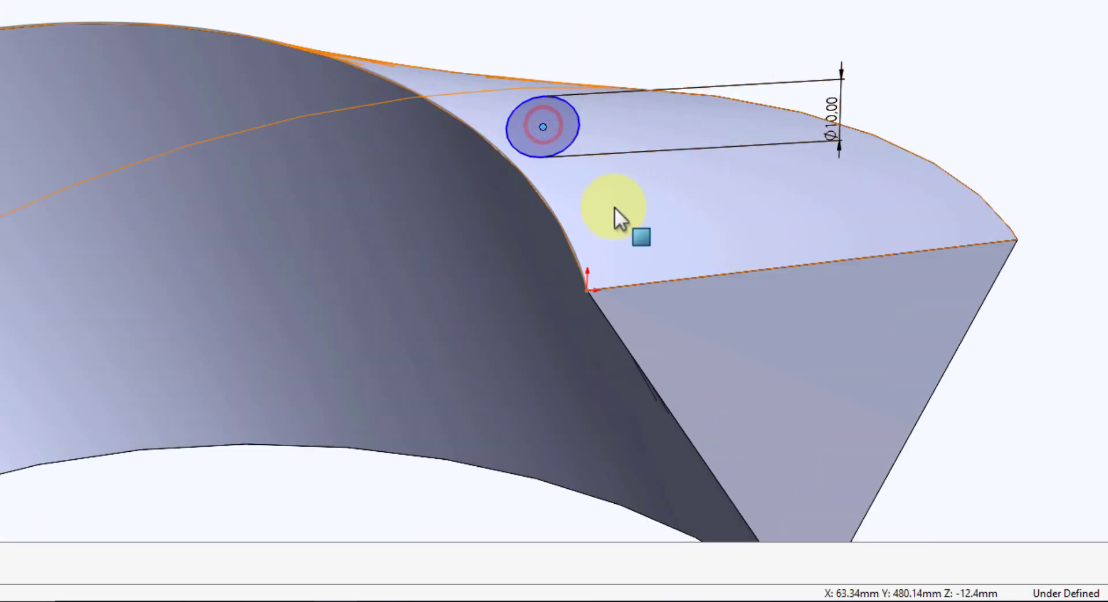
left_click(555, 218, "ctrl")
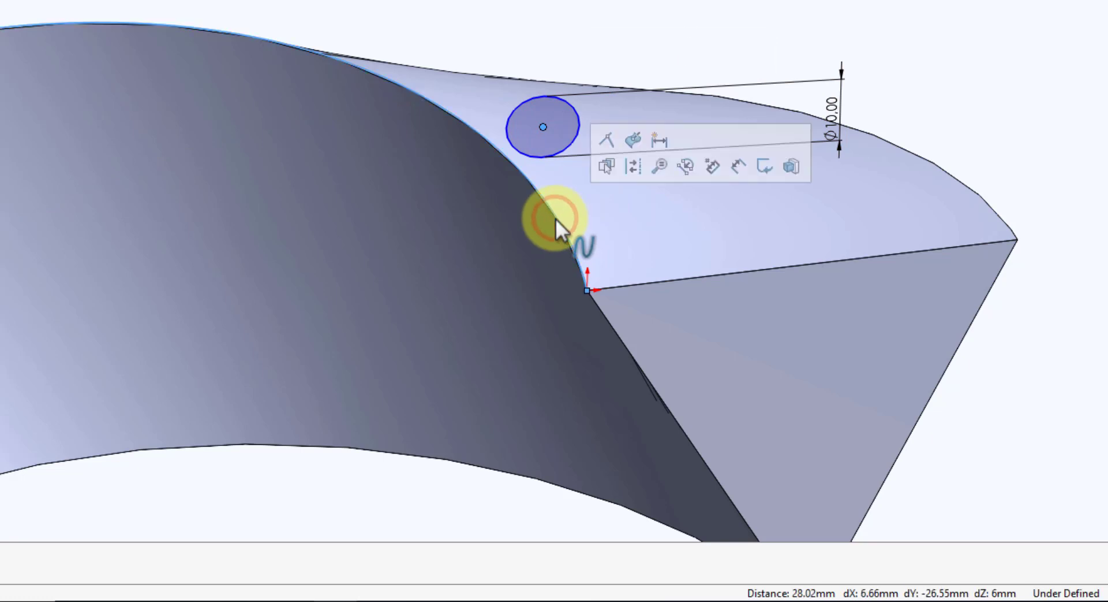
left_click(632, 142)
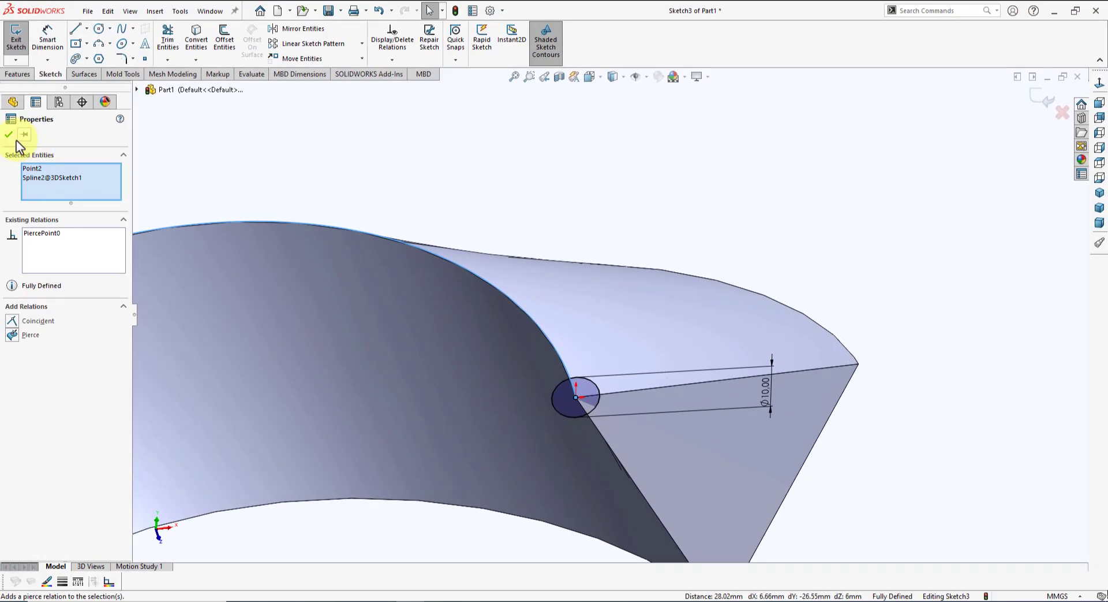
left_click(11, 135)
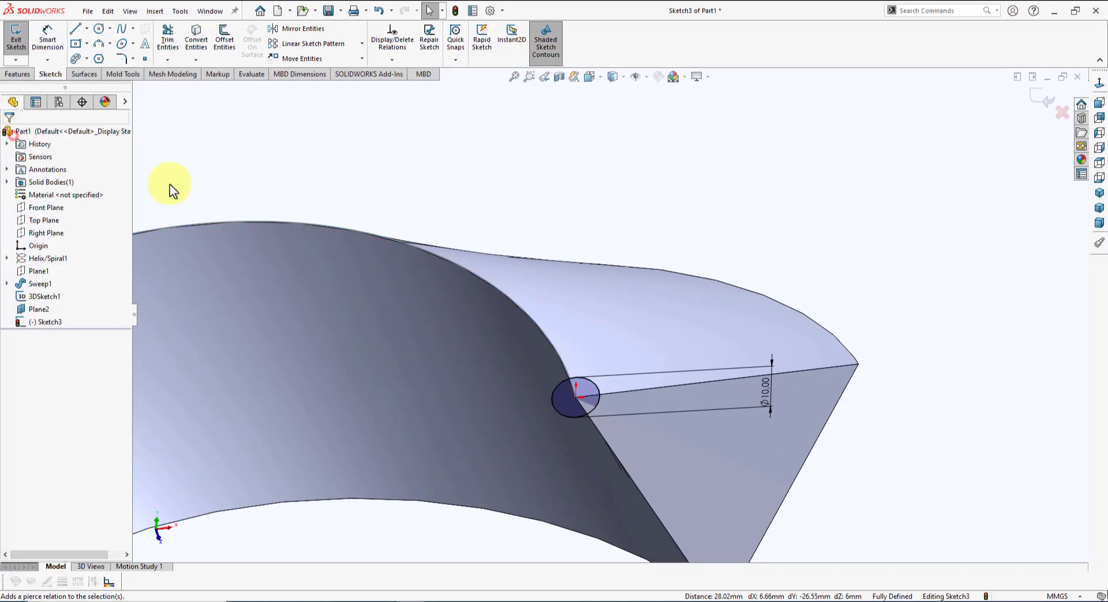
left_click(1044, 101)
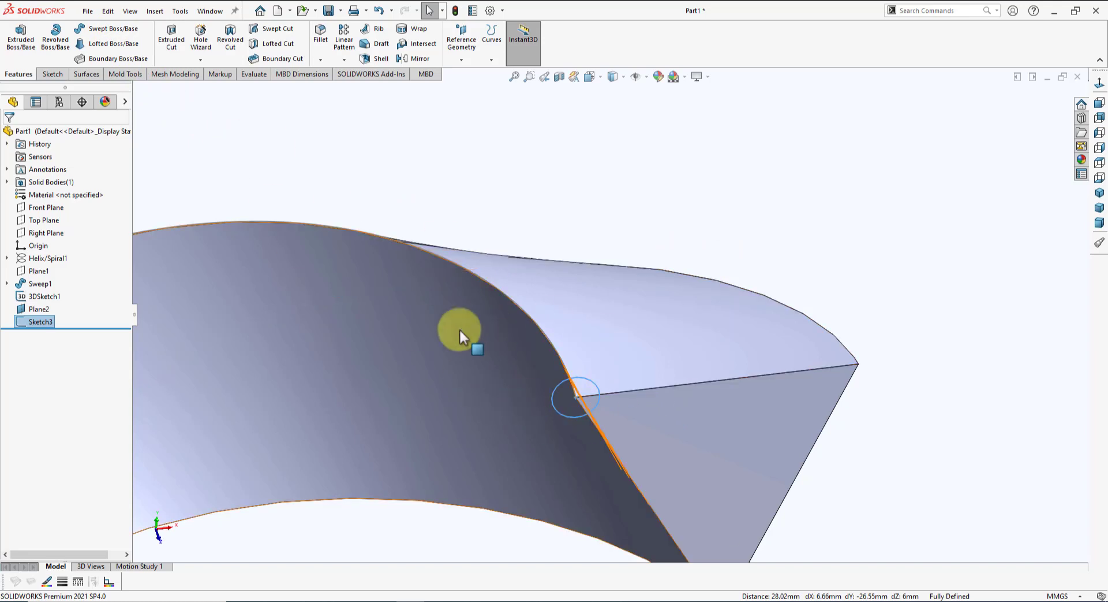
Sweep the 10 mm circle along 3DSketch1's helix as a separate, unmerged tube body.
left_click(107, 29)
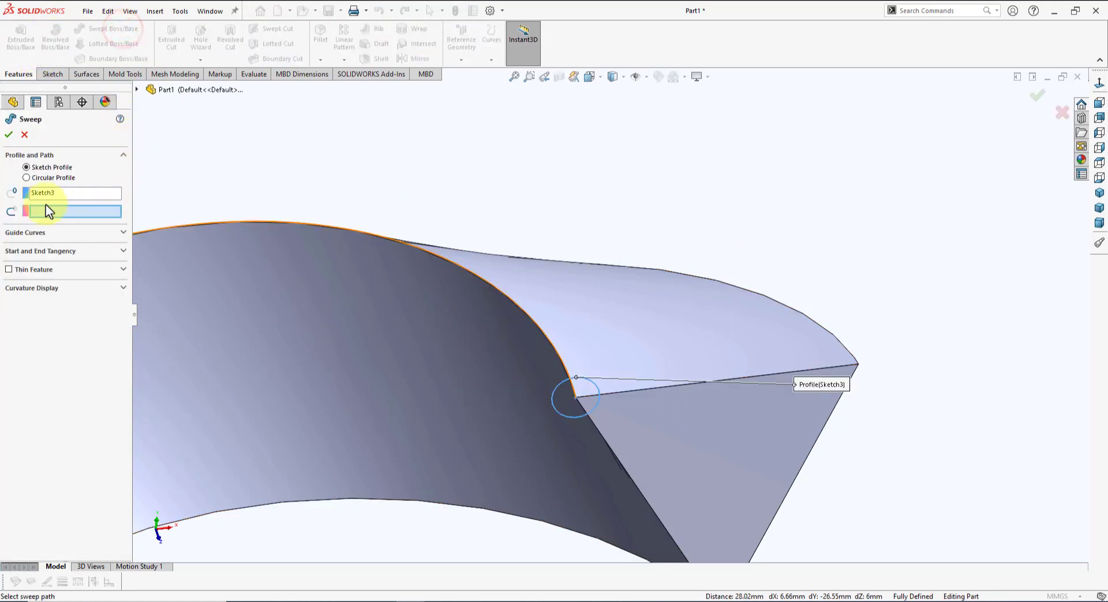
left_click(532, 322)
scroll(577, 319, "up", 3)
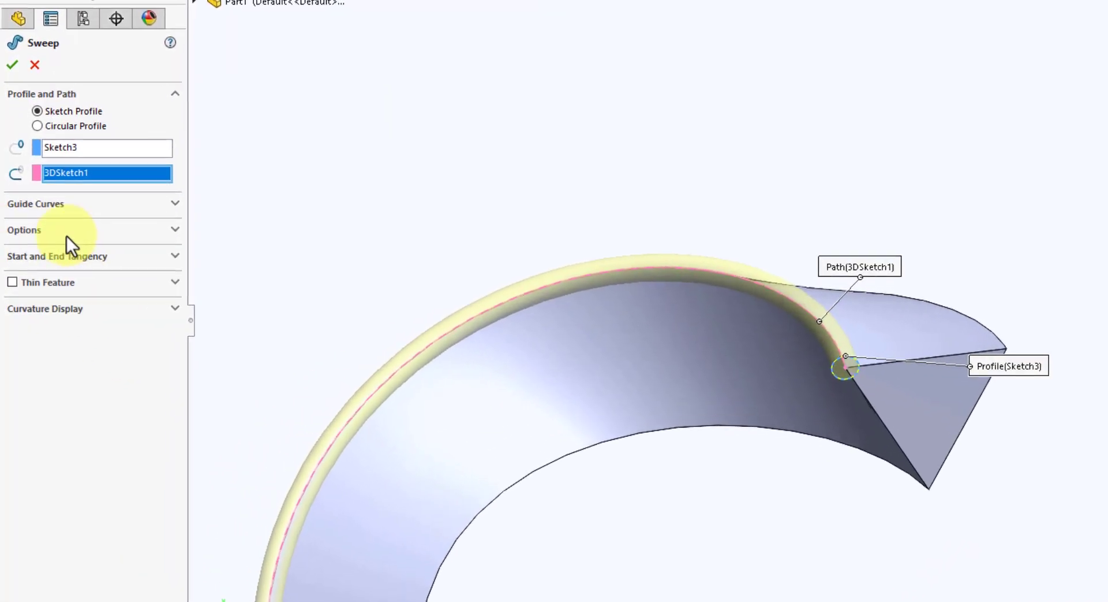
left_click(78, 234)
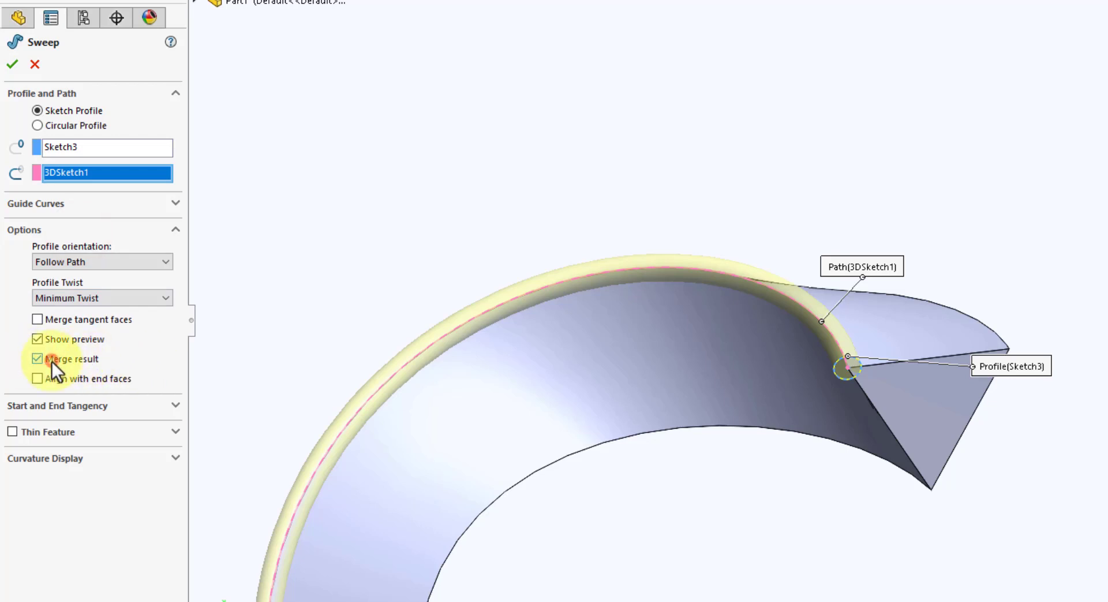
left_click(52, 361)
left_click(12, 64)
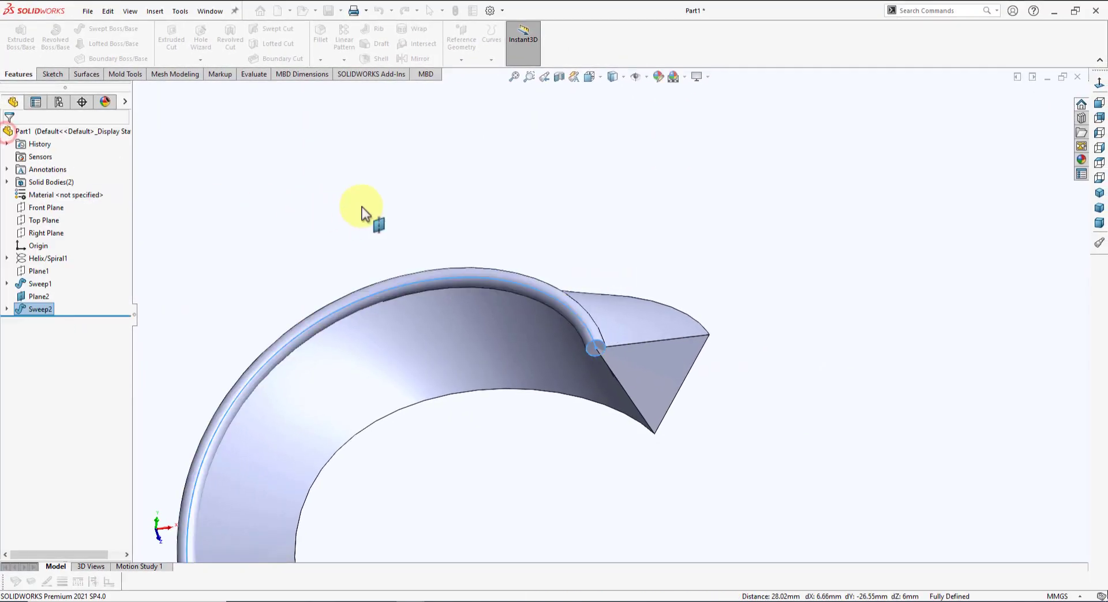
Hide Plane2 and clear the selection.
scroll(364, 212, "up", 3)
left_click(399, 251)
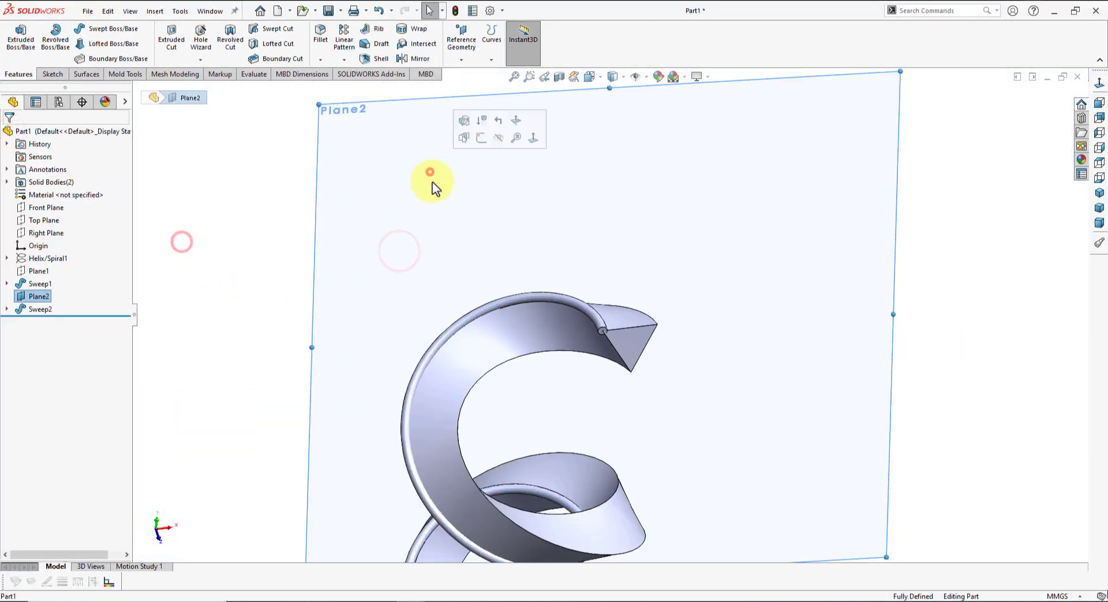
left_click(499, 138)
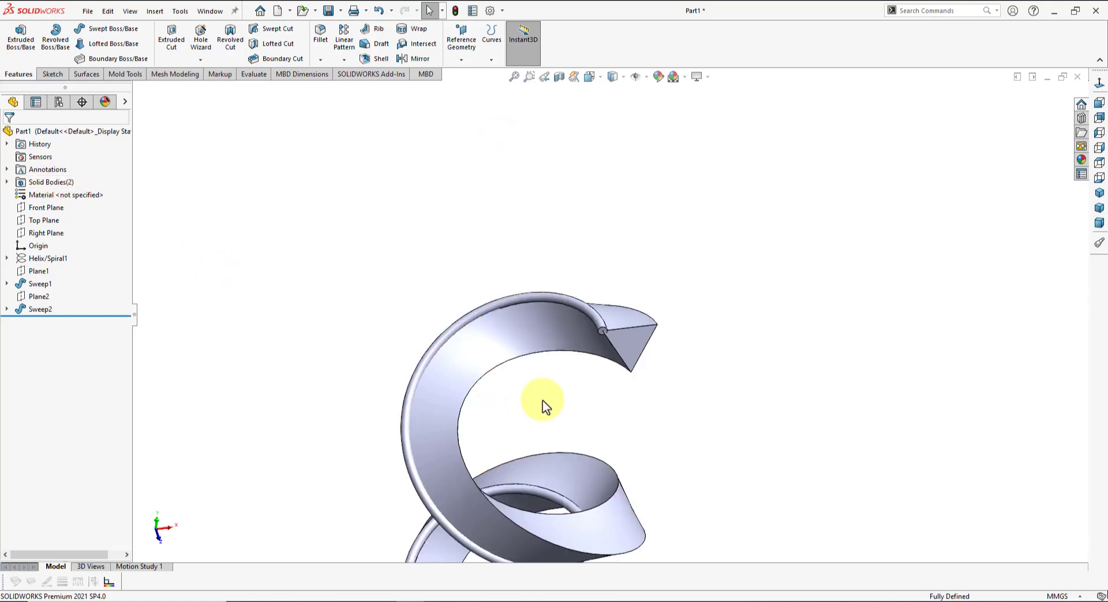
left_click(560, 343)
left_click(643, 413)
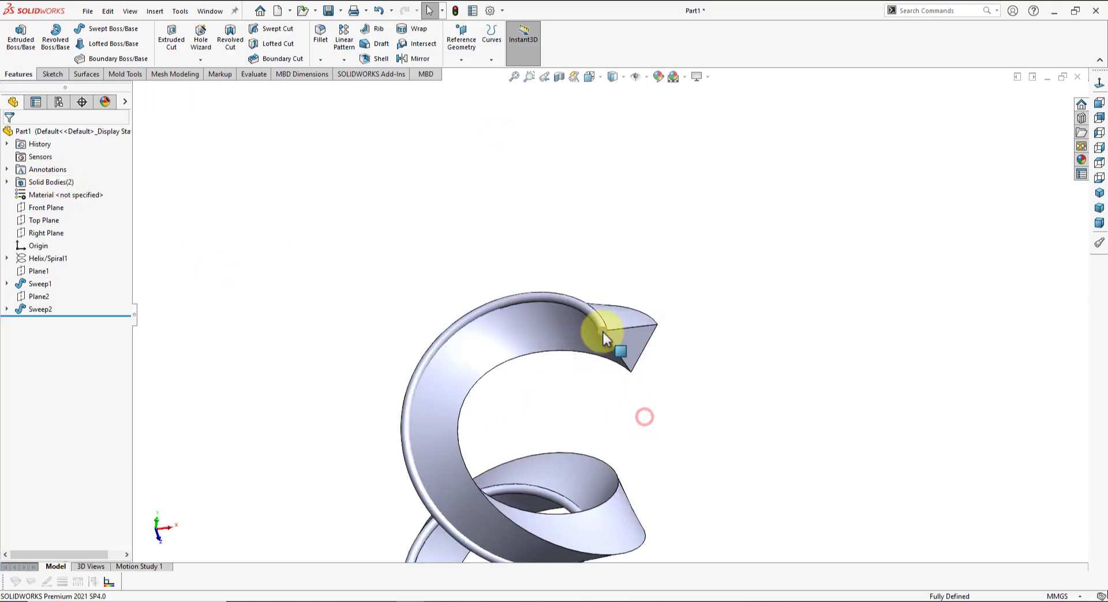
left_click(833, 330)
scroll(664, 341, "down", 2)
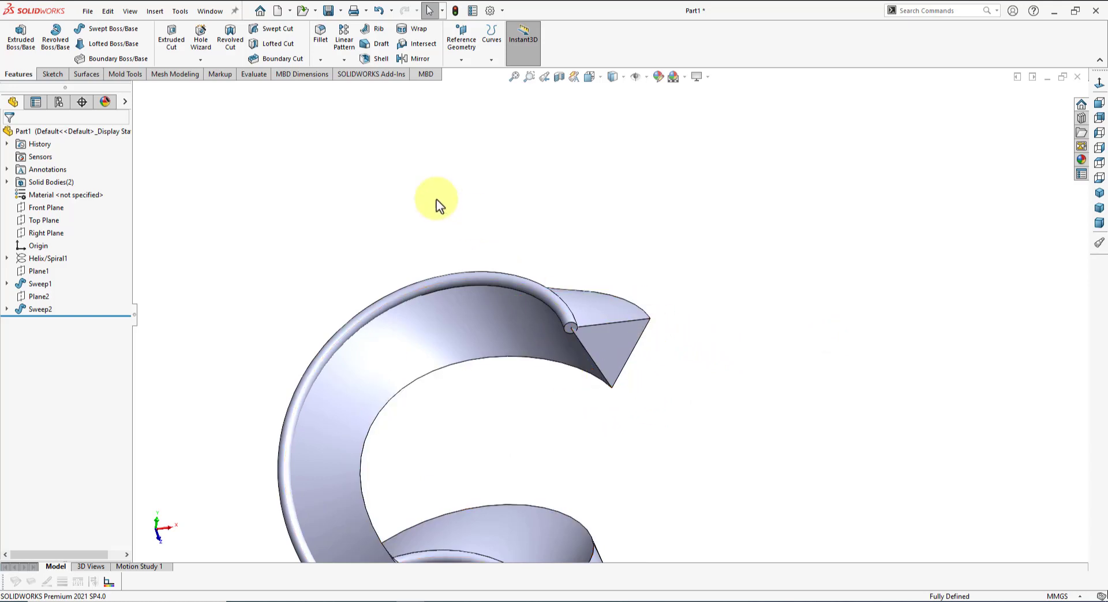
Convert the ribbon's other helical edge into a 1235.53 mm curve in 3DSketch2.
left_click(51, 75)
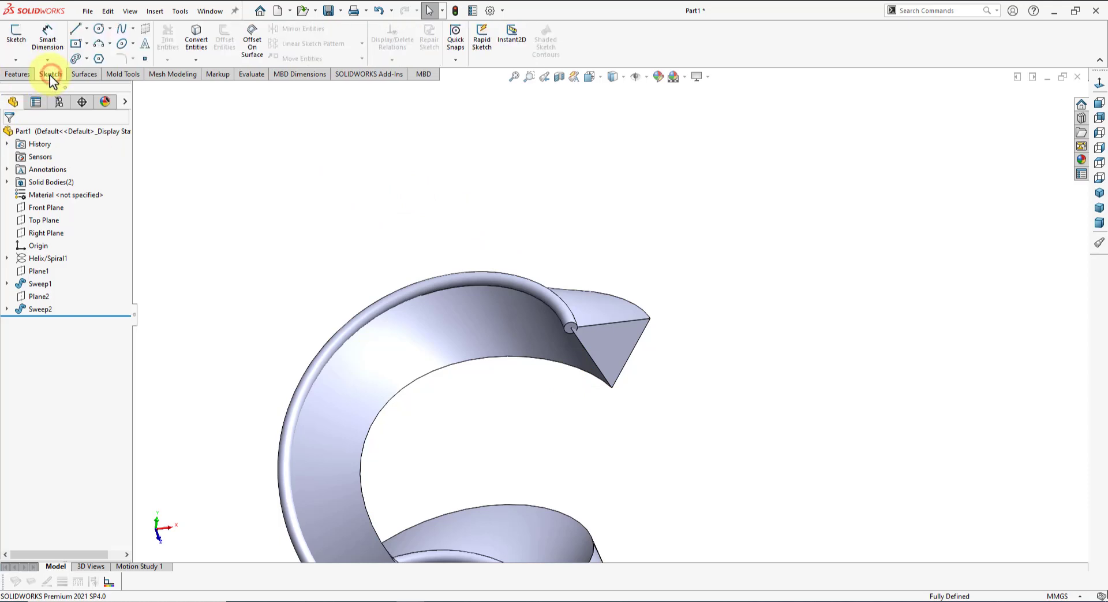
left_click(15, 60)
left_click(37, 89)
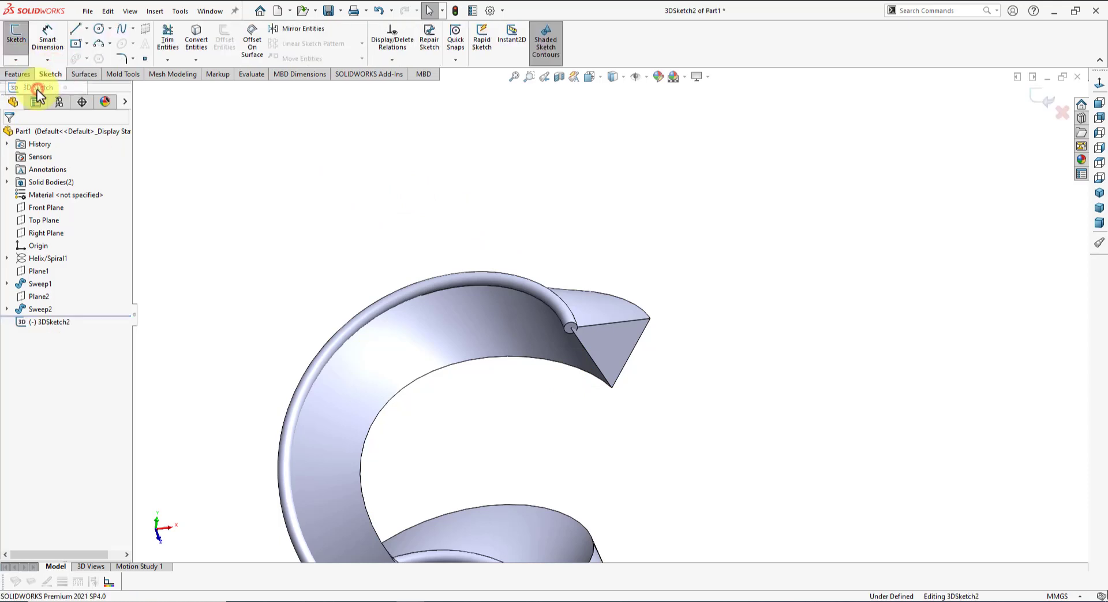
scroll(606, 337, "down", 2)
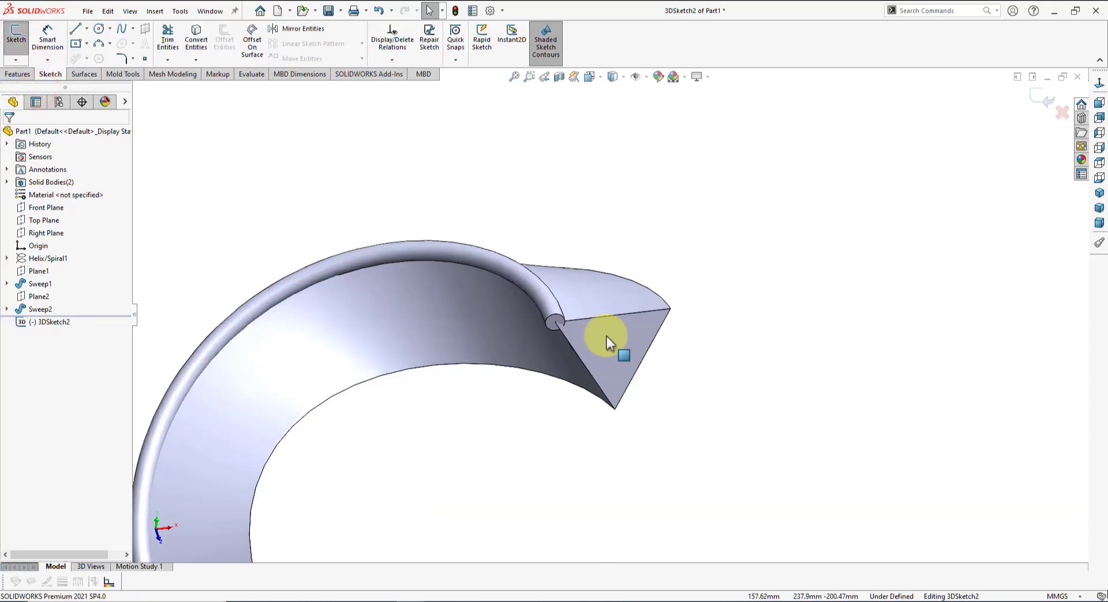
left_click(652, 290)
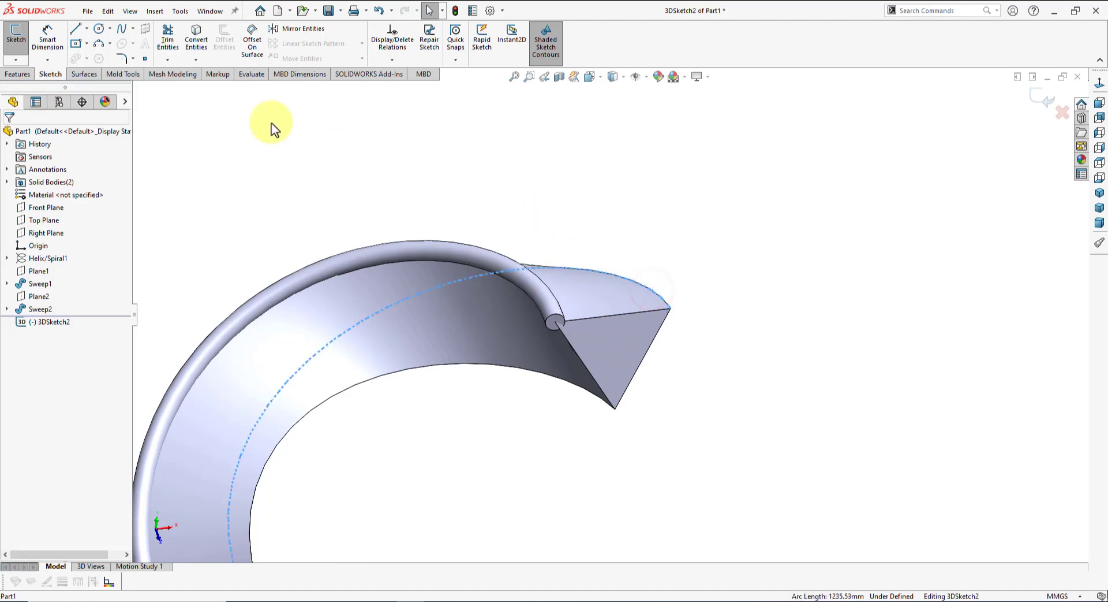
left_click(195, 39)
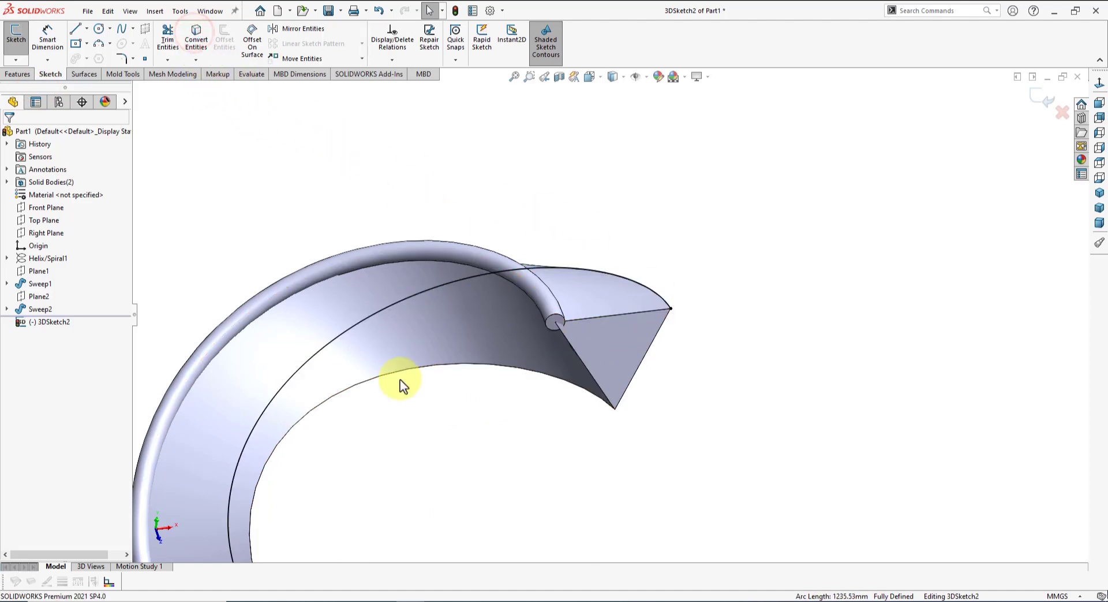
left_click(1038, 97)
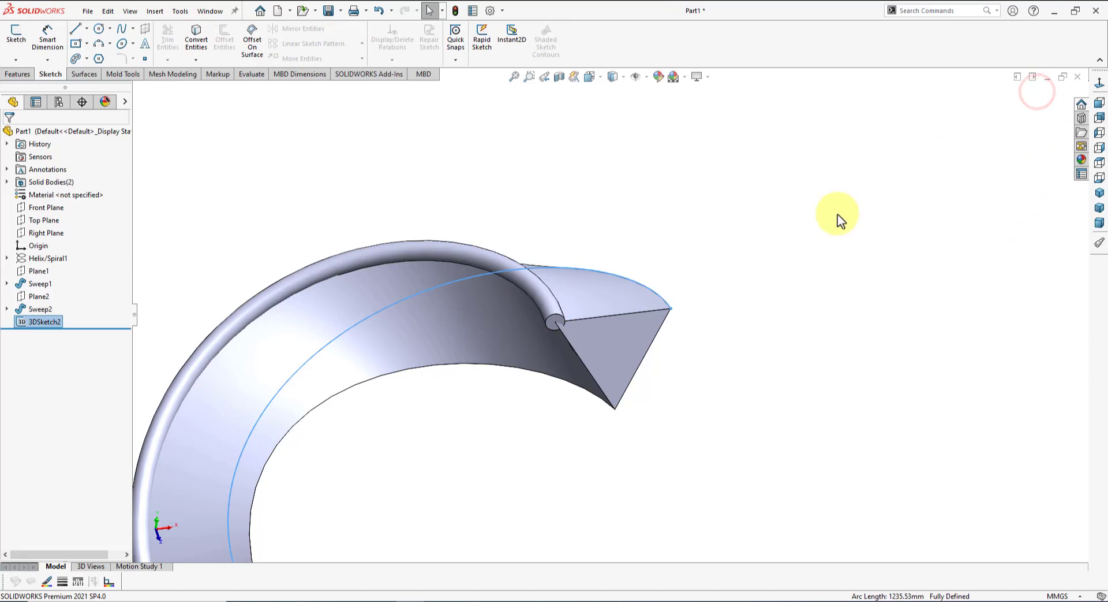
left_click(17, 77)
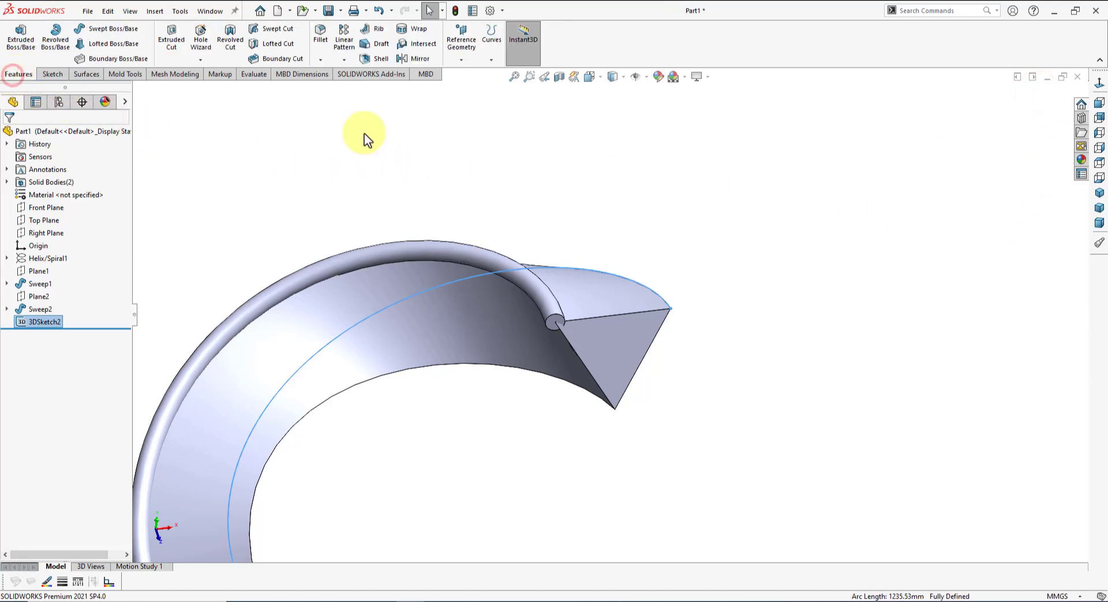
left_click(460, 41)
Create Plane3 at the 3DSketch2 curve's end point, perpendicular to the curve, and select it.
left_click(473, 75)
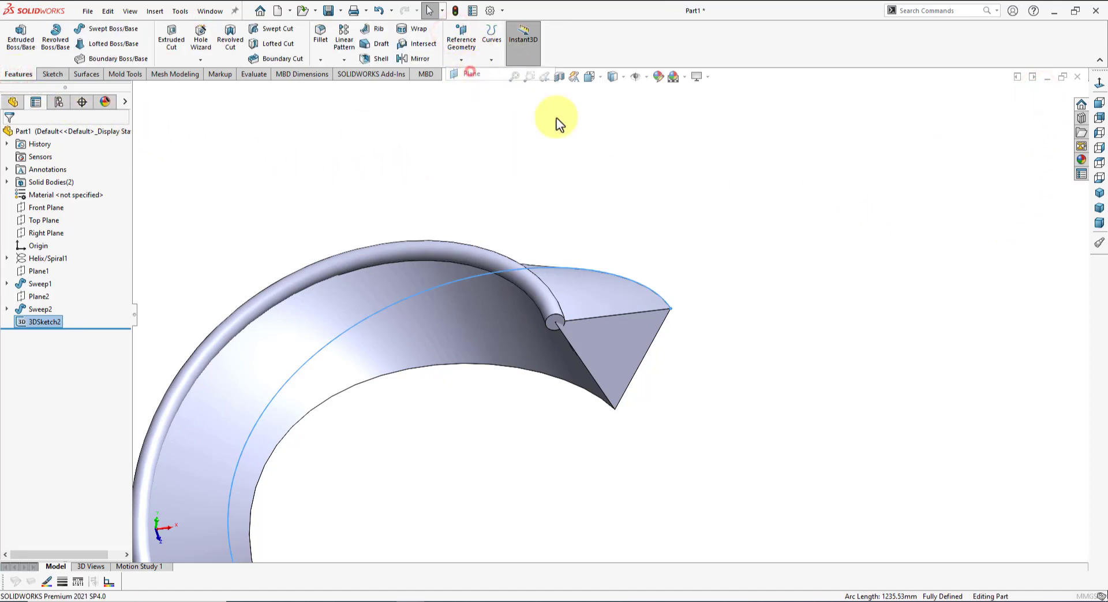
scroll(641, 252, "down", 2)
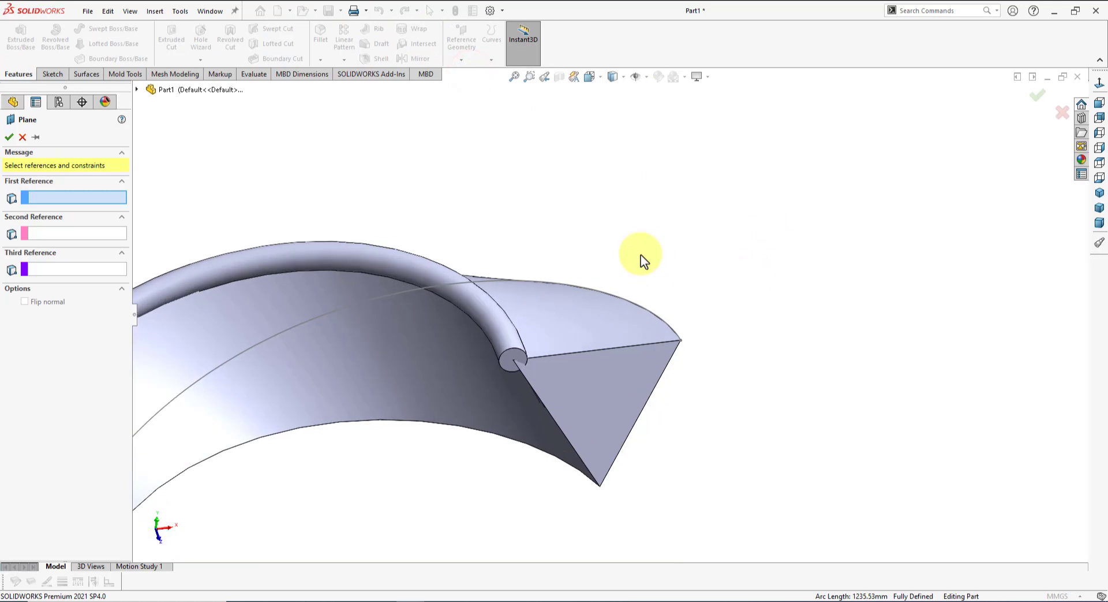
left_click(681, 341)
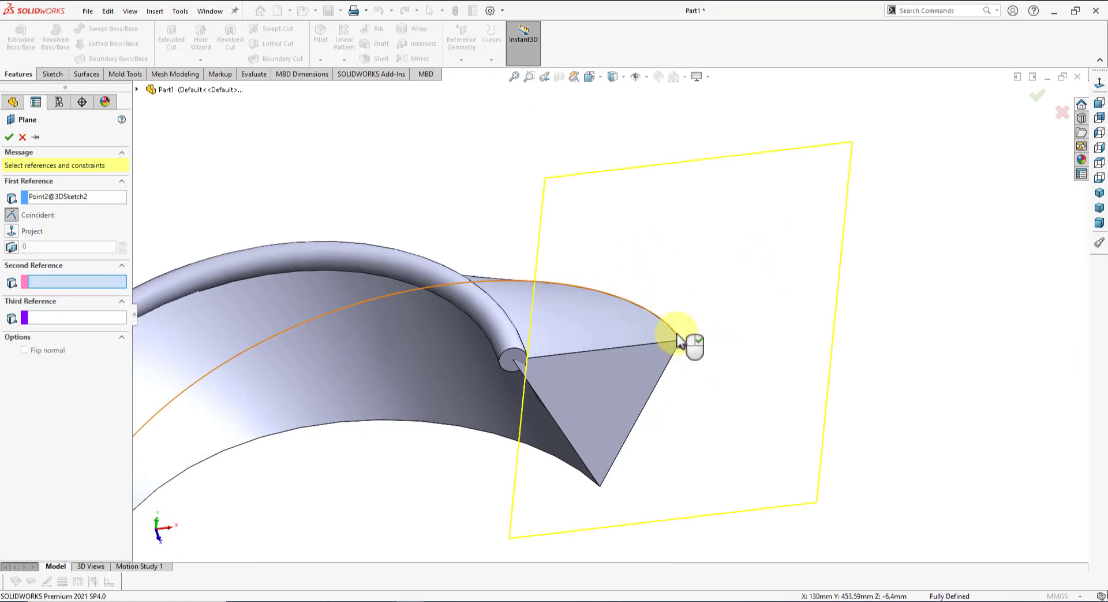
left_click(679, 340)
scroll(681, 343, "up", 3)
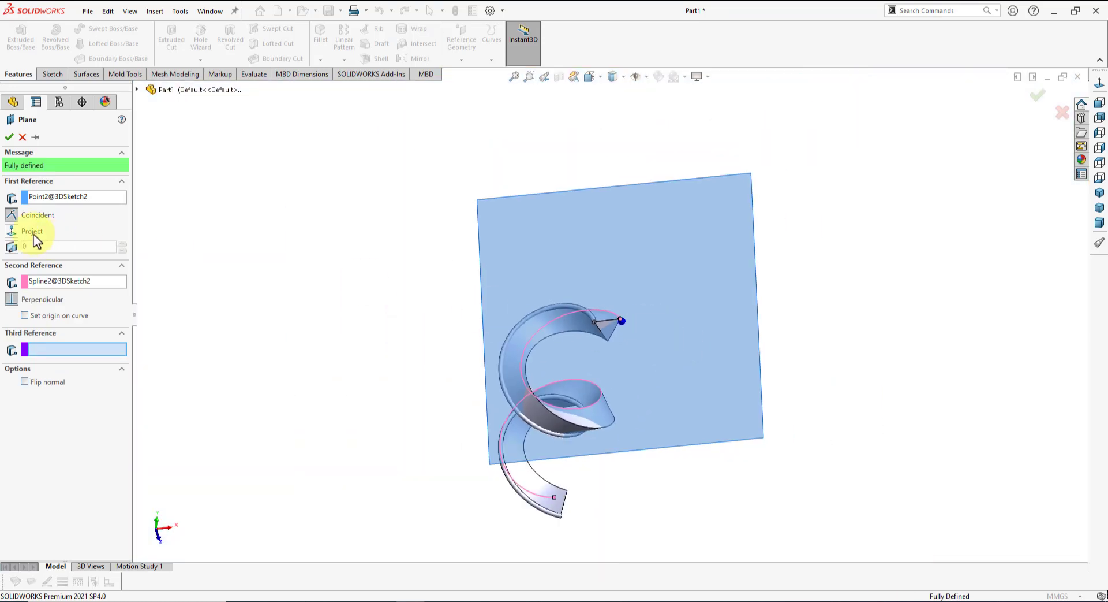
left_click(9, 137)
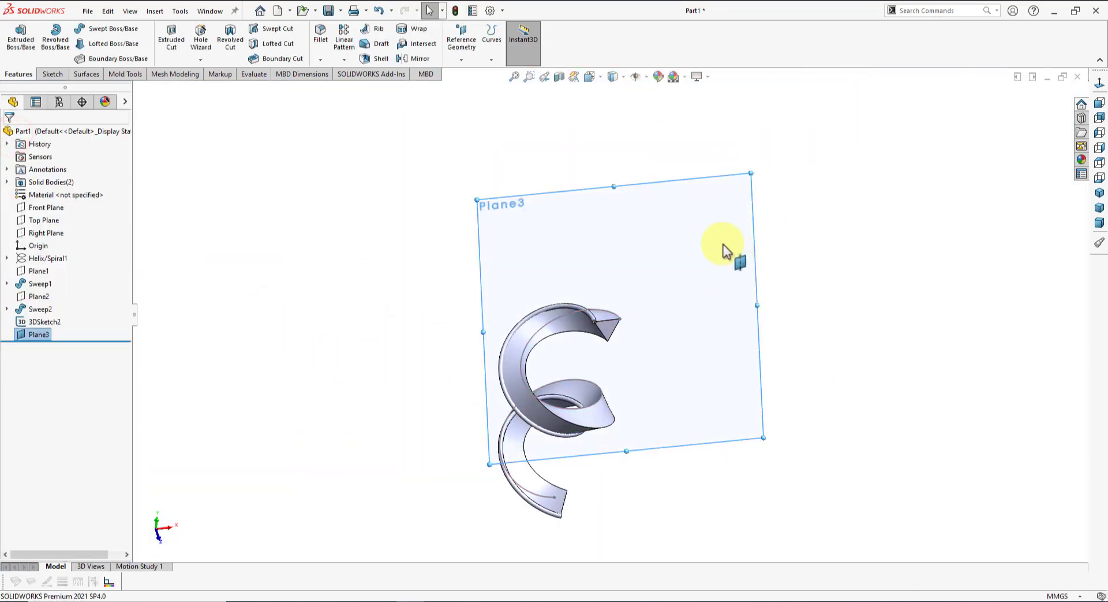
left_click(672, 234)
Sketch a small circle on Plane3 beside the curve's end point.
left_click(724, 198)
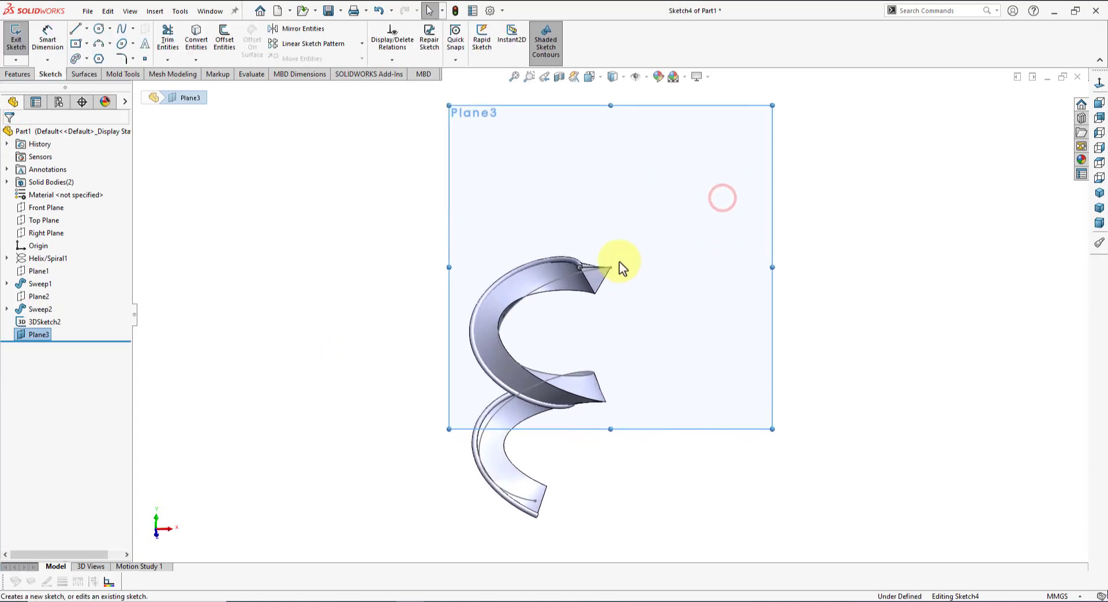
left_click(99, 29)
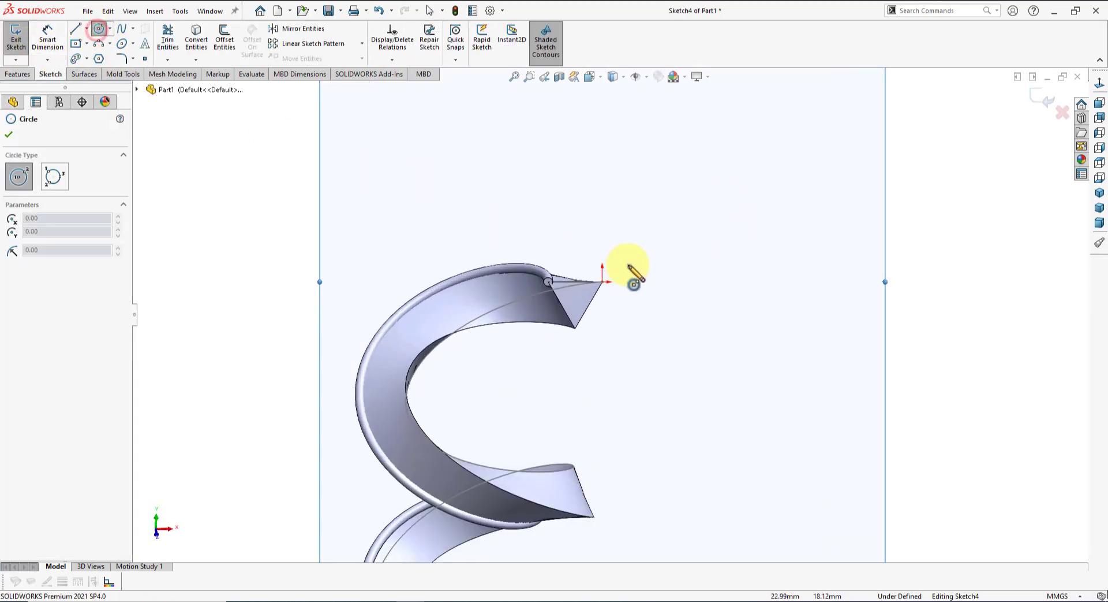
left_click(629, 264)
left_click(630, 275)
right_click(632, 271)
left_click(678, 248)
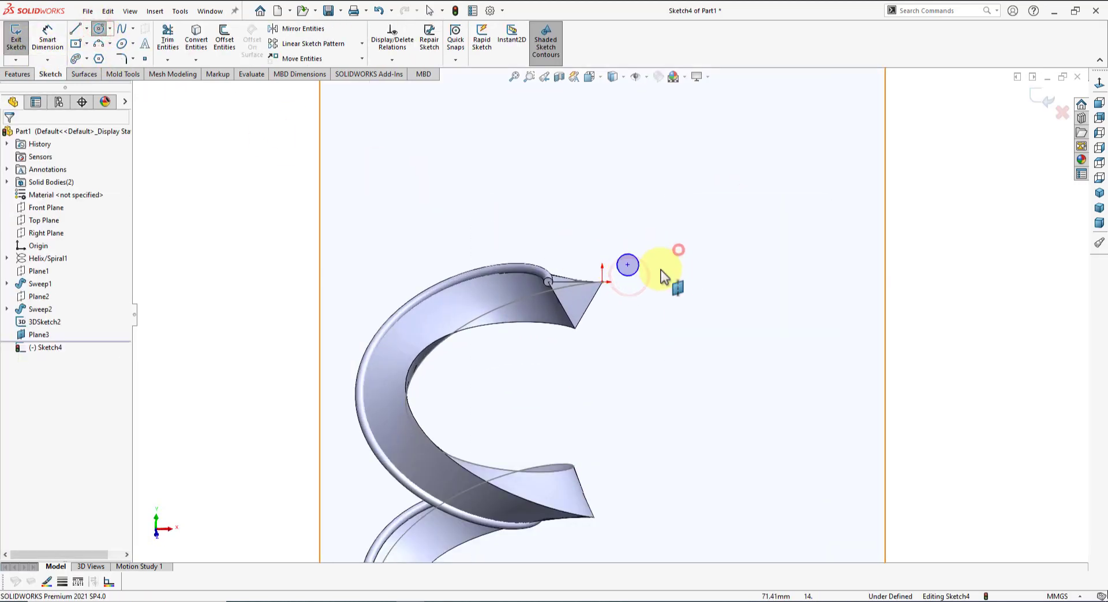
scroll(656, 283, "down", 5)
middle_click_drag(639, 303, 668, 379)
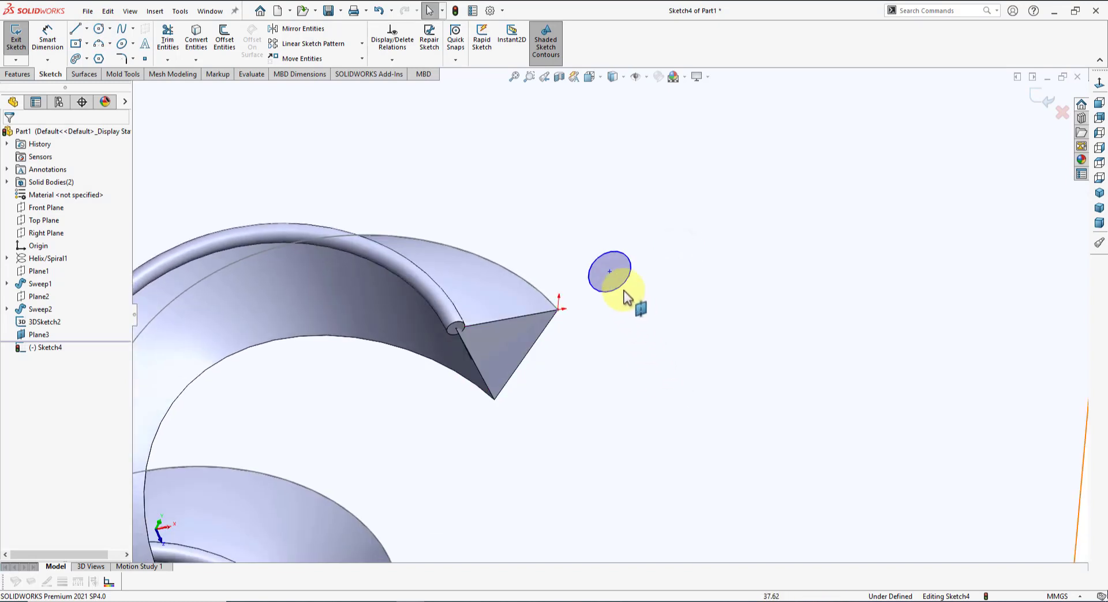
Pierce the circle centre onto the 3DSketch2 curve and give it a 10 mm diameter.
left_click(610, 271)
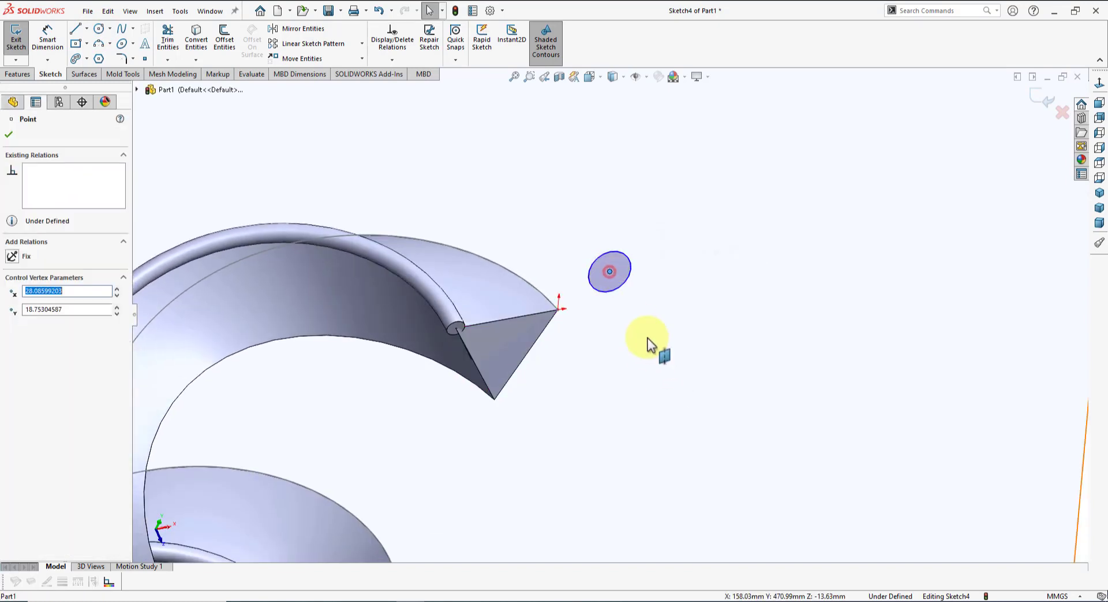
left_click(542, 295, "ctrl")
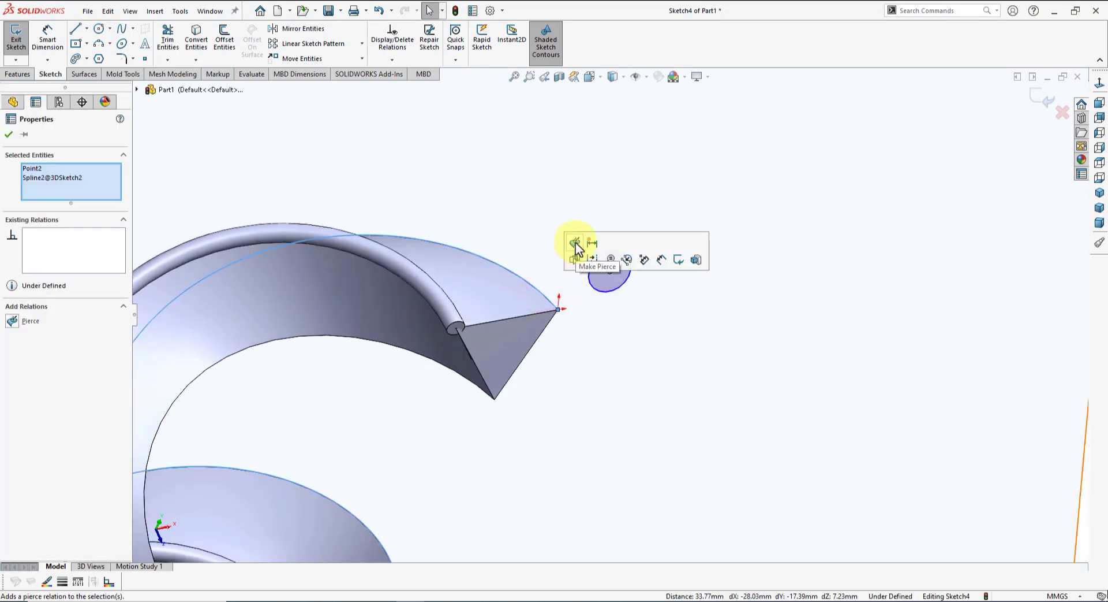
left_click(576, 247)
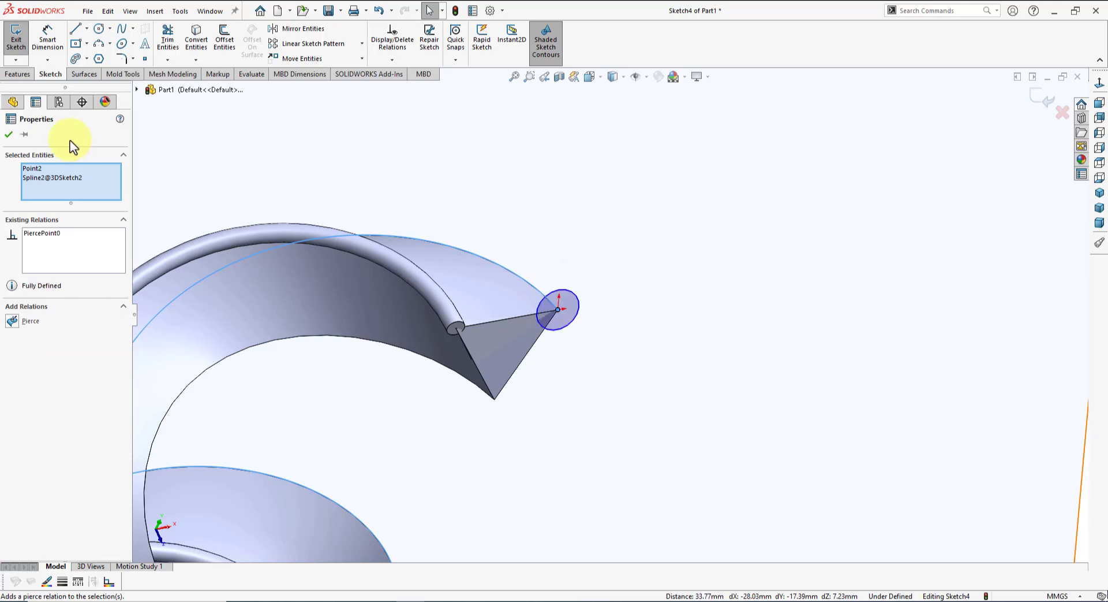
left_click(58, 40)
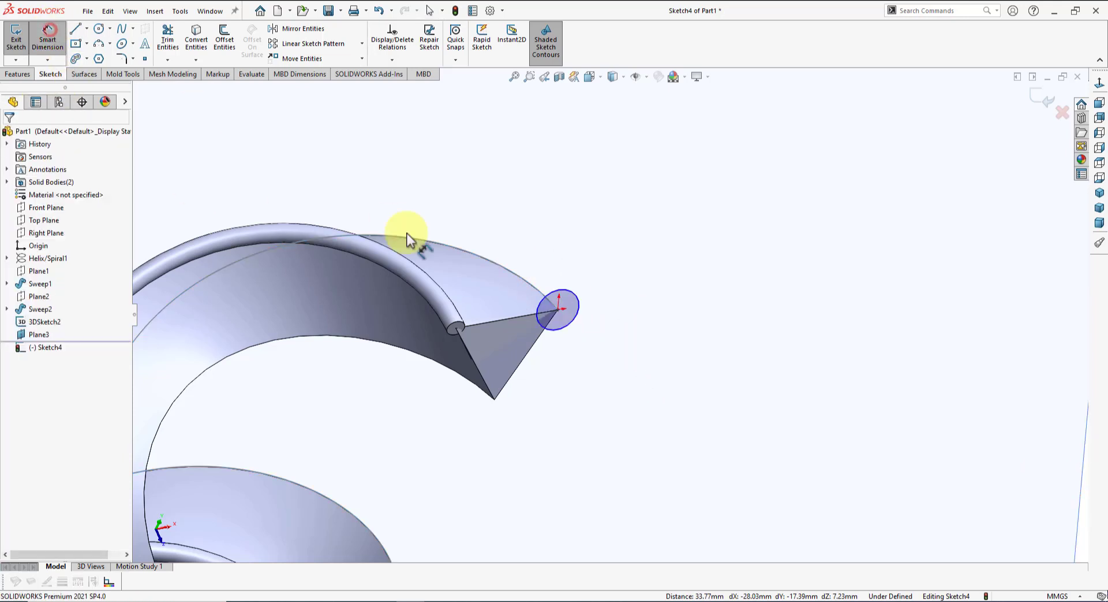
left_click(579, 316)
left_click(619, 346)
type("10")
key("Return")
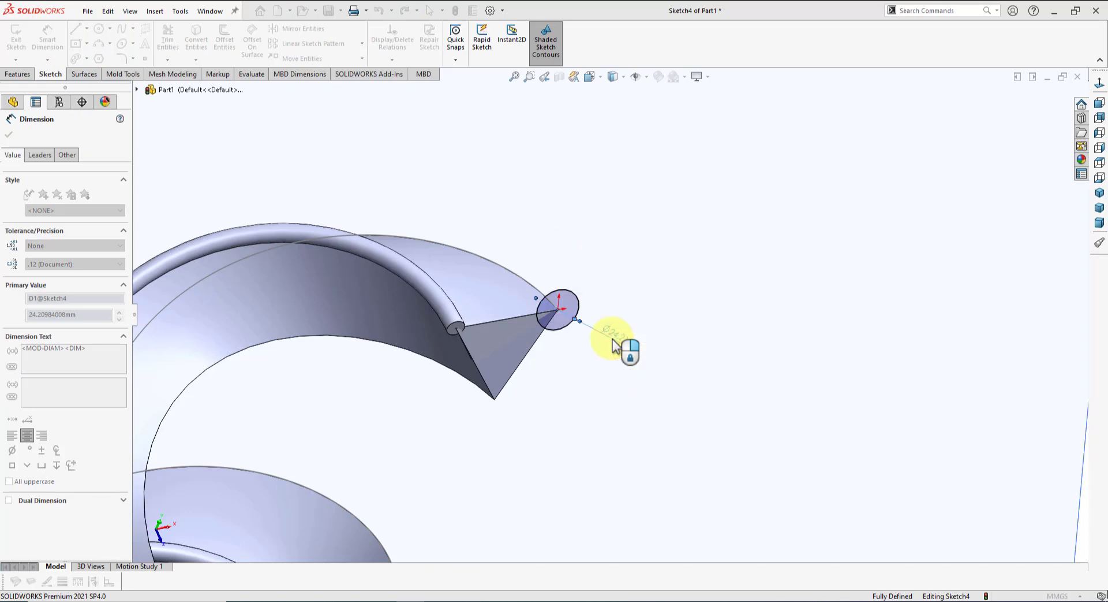
left_click(1046, 104)
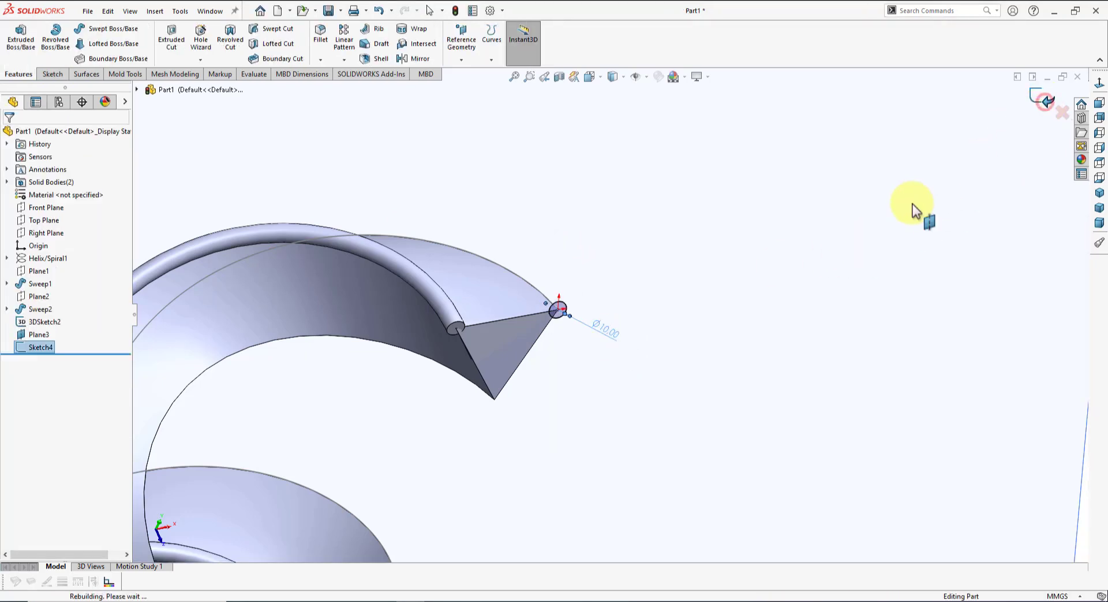
Sweep Sketch4's circle along 3DSketch2 as a separate tube body, Sweep3.
left_click(104, 29)
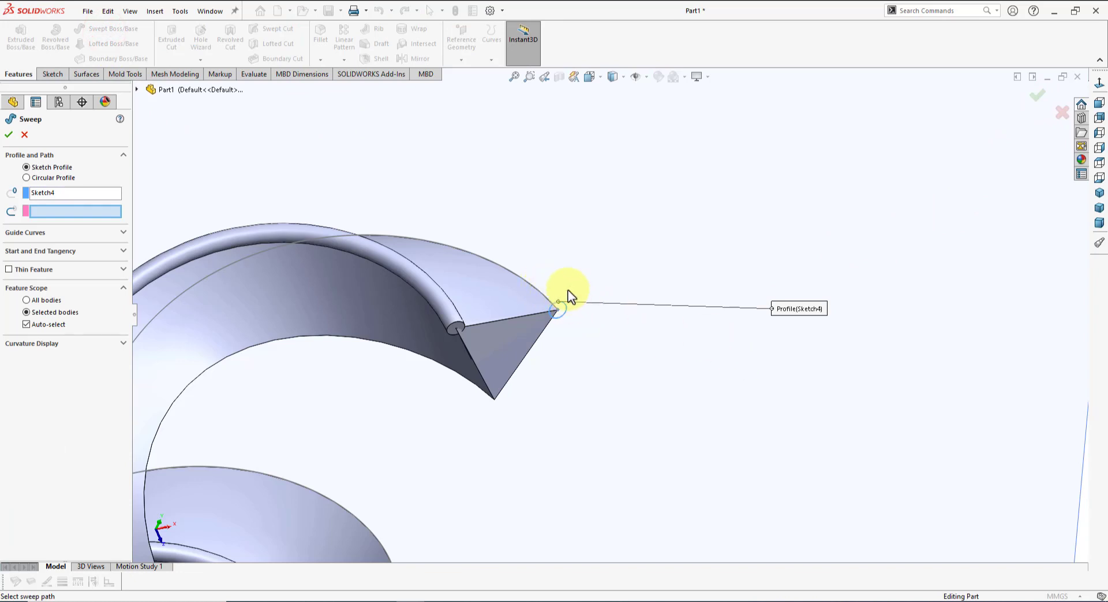
left_click(539, 292)
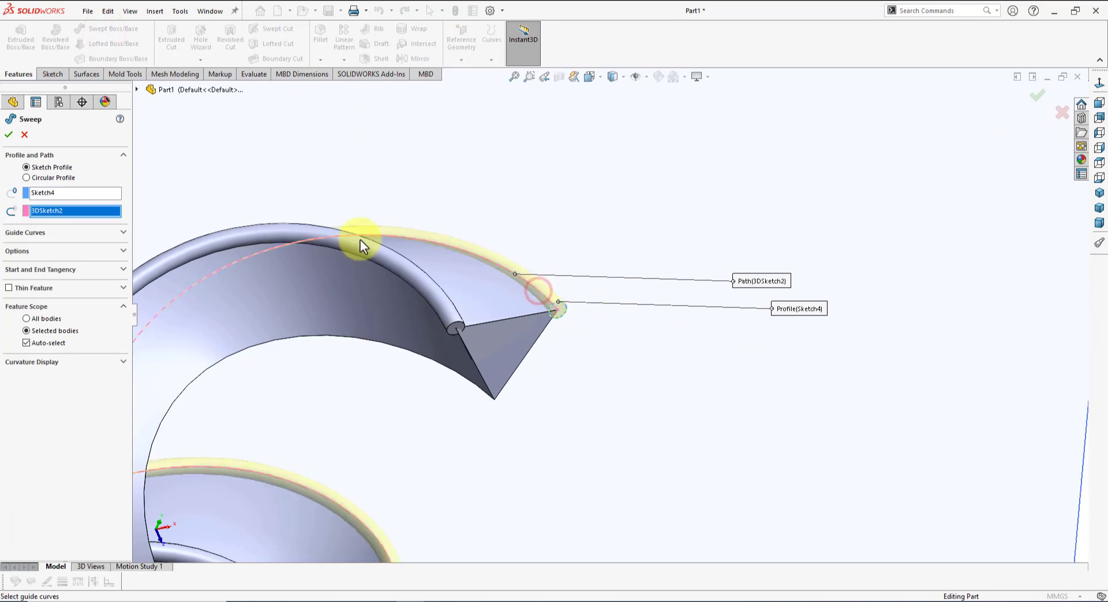
left_click(79, 252)
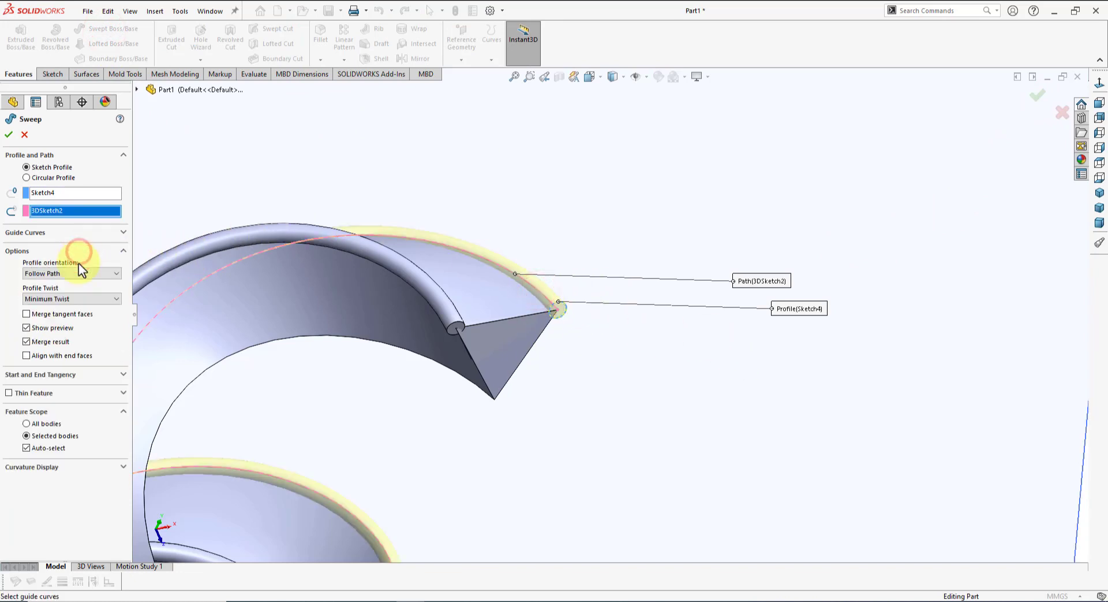
left_click(53, 342)
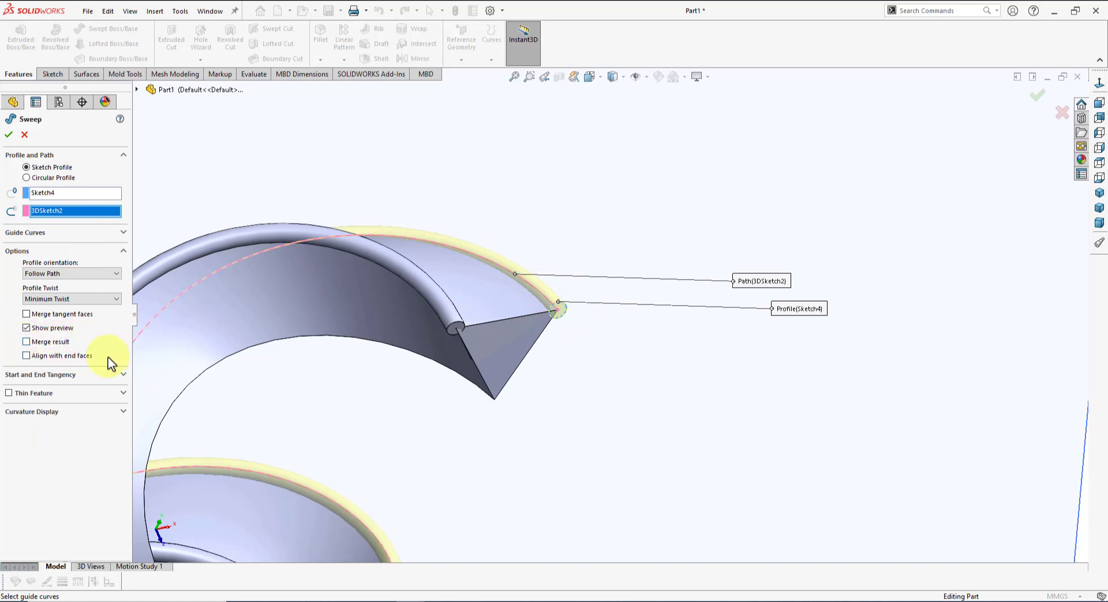
left_click(11, 137)
Hide Plane3 and orbit to view the ribbon tip.
scroll(638, 342, "up", 3)
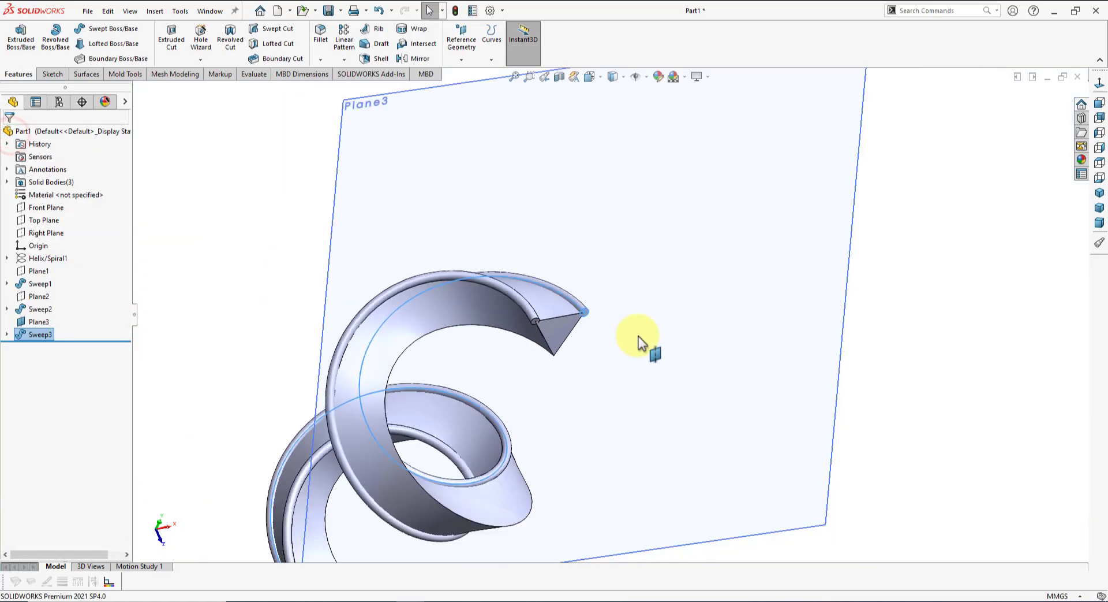
left_click(645, 388)
left_click(822, 166)
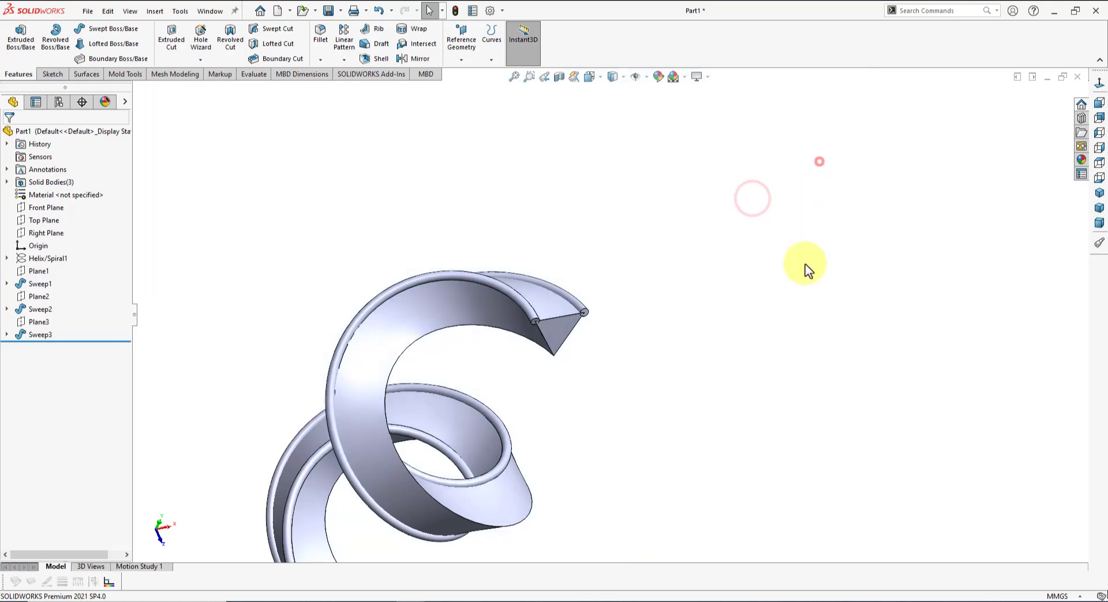
middle_click_drag(653, 349, 594, 327)
scroll(578, 332, "down", 3)
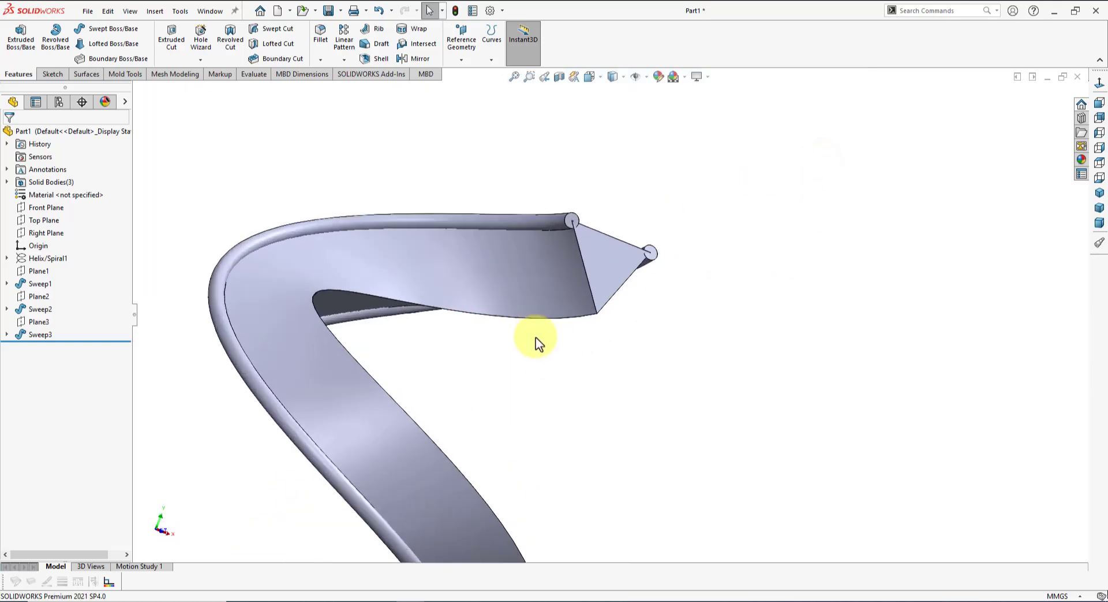
scroll(519, 335, "down", 2)
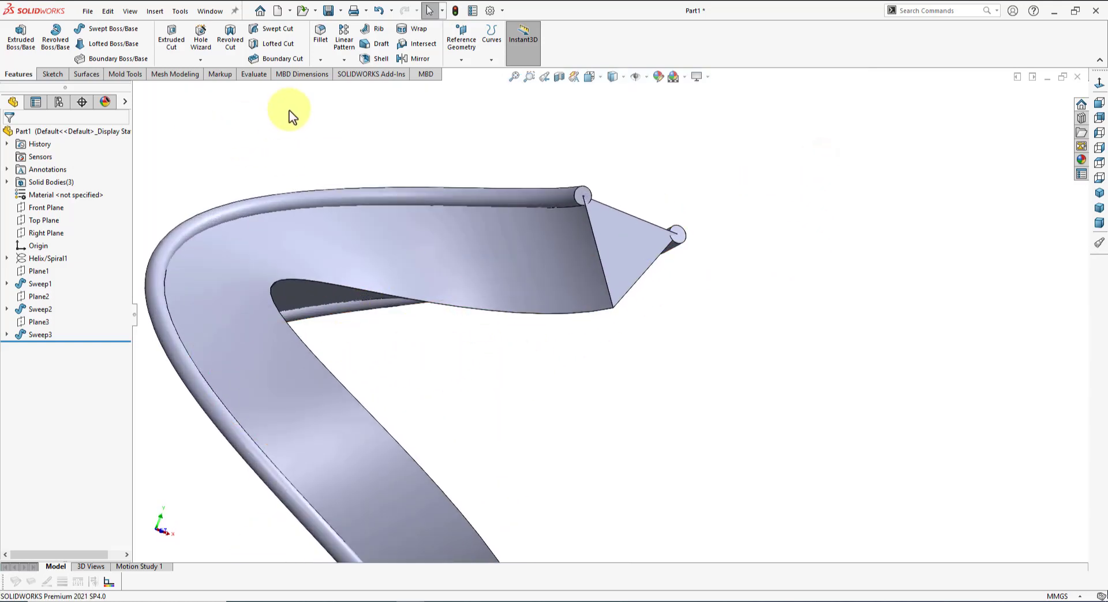
left_click(53, 75)
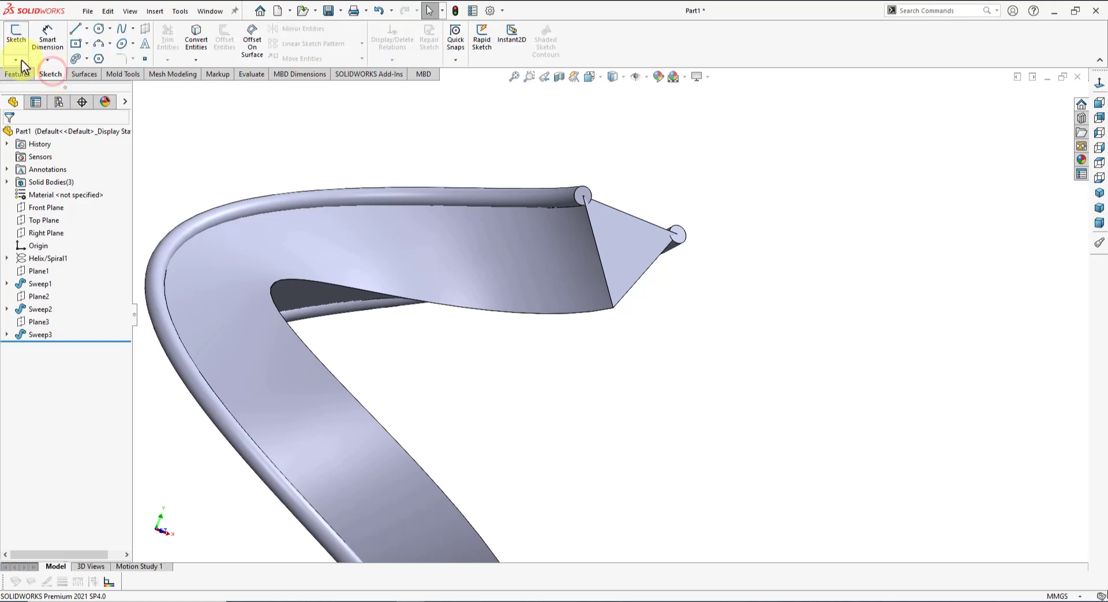
Convert the ribbon's lower edge into a 1124.35 mm curve in 3DSketch3.
left_click(22, 60)
left_click(29, 81)
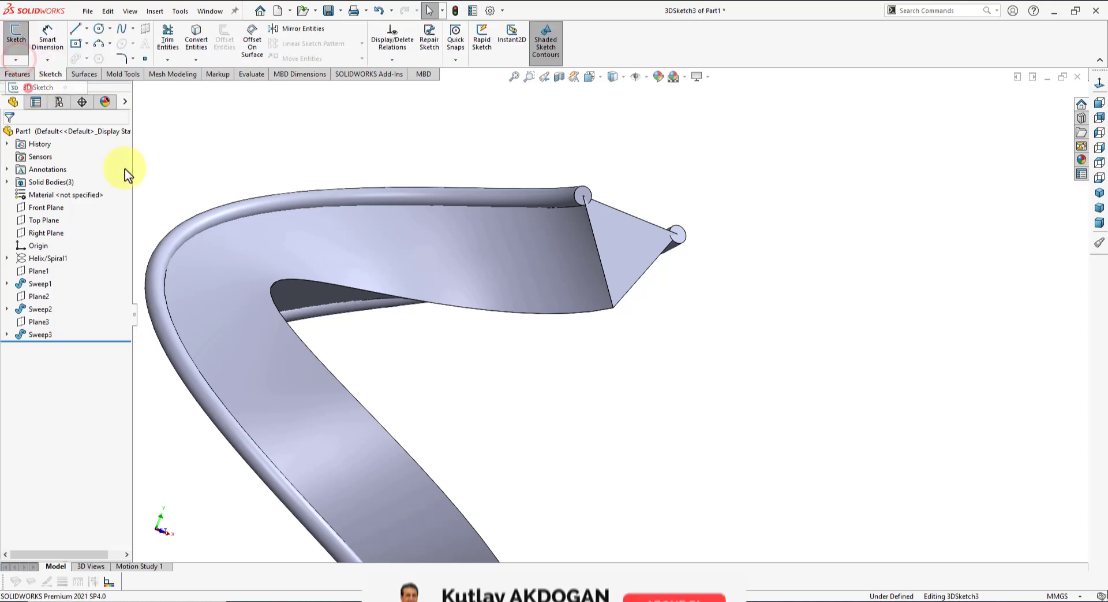
left_click(531, 315)
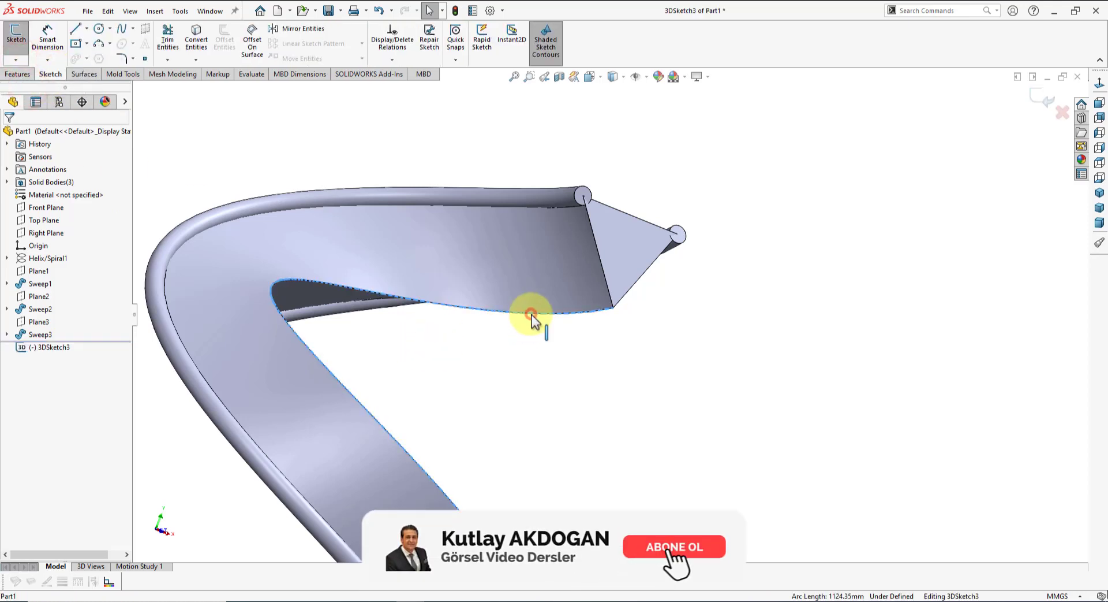
left_click(196, 40)
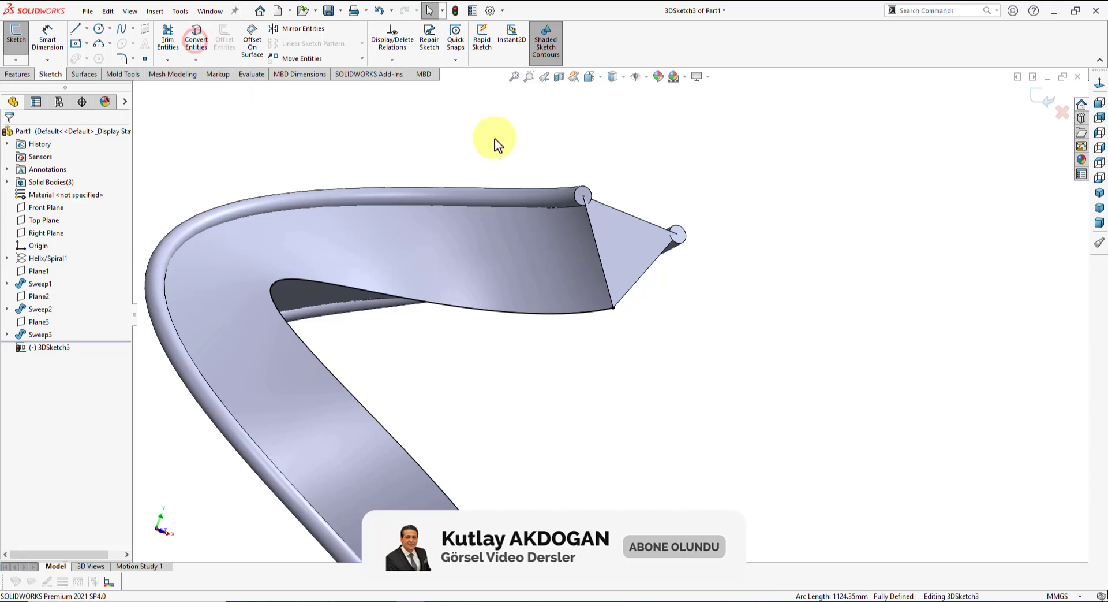
left_click(1044, 99)
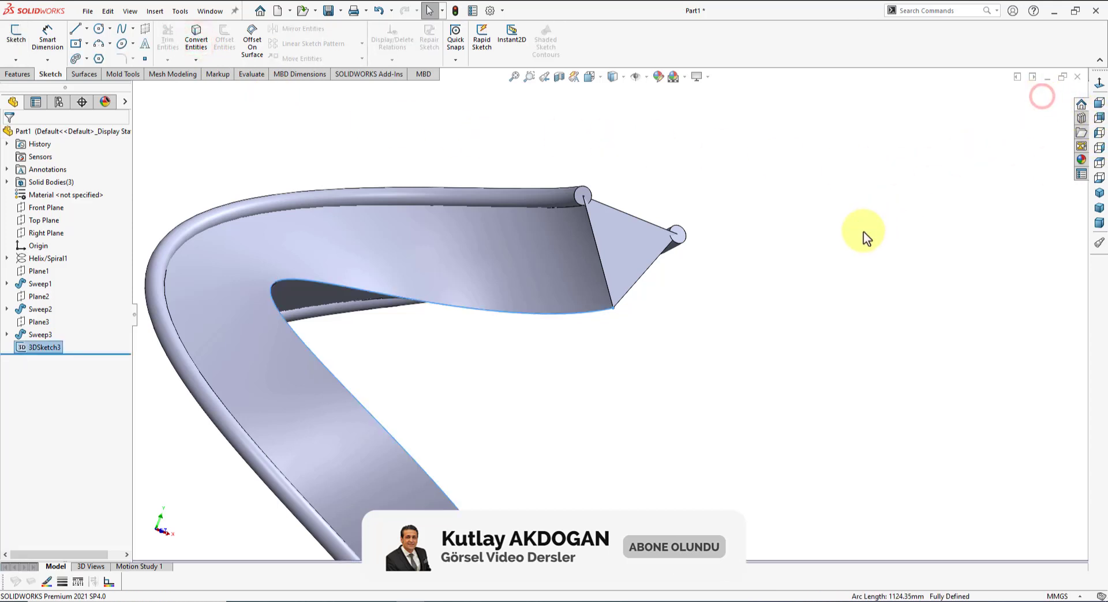
Add Plane4 at the curve's end point, perpendicular to it, and start Sketch5 there.
left_click(22, 74)
left_click(460, 41)
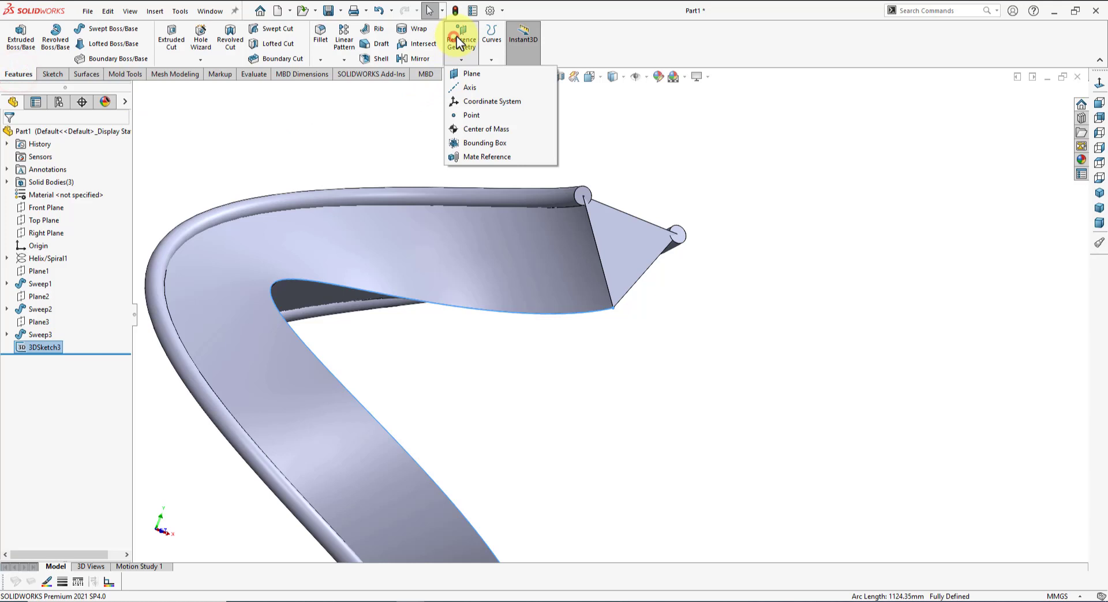
left_click(472, 74)
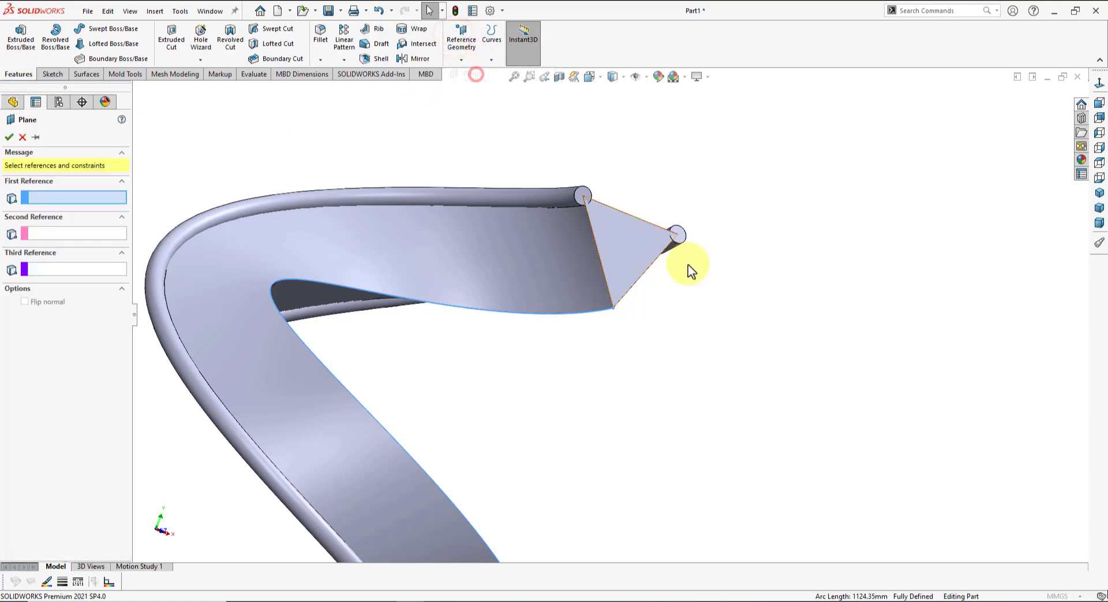
left_click(615, 310)
left_click(602, 312)
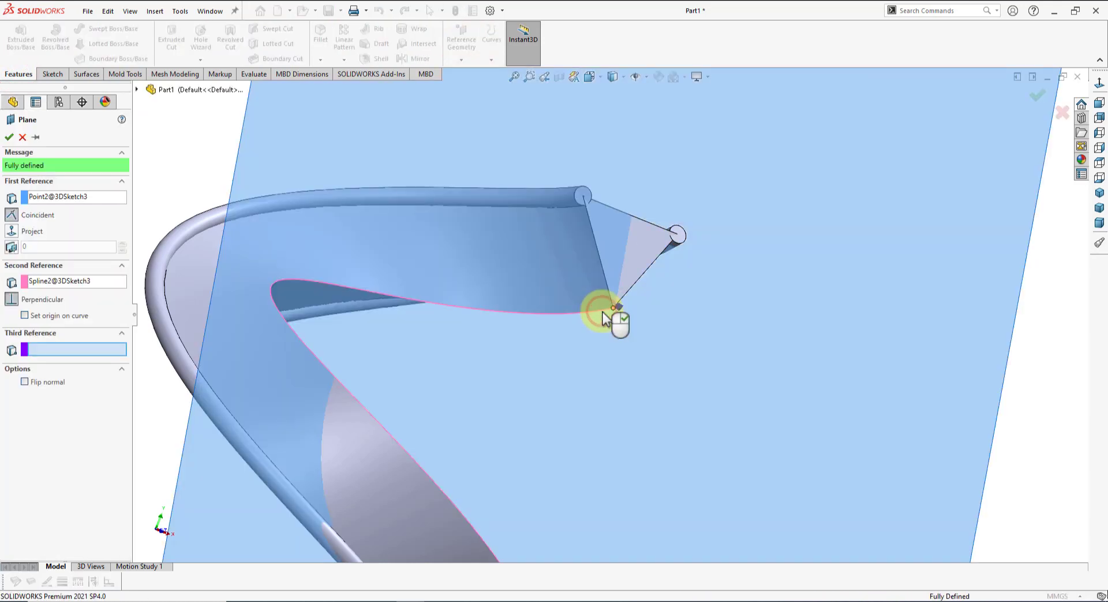
scroll(603, 312, "up", 5)
left_click(9, 138)
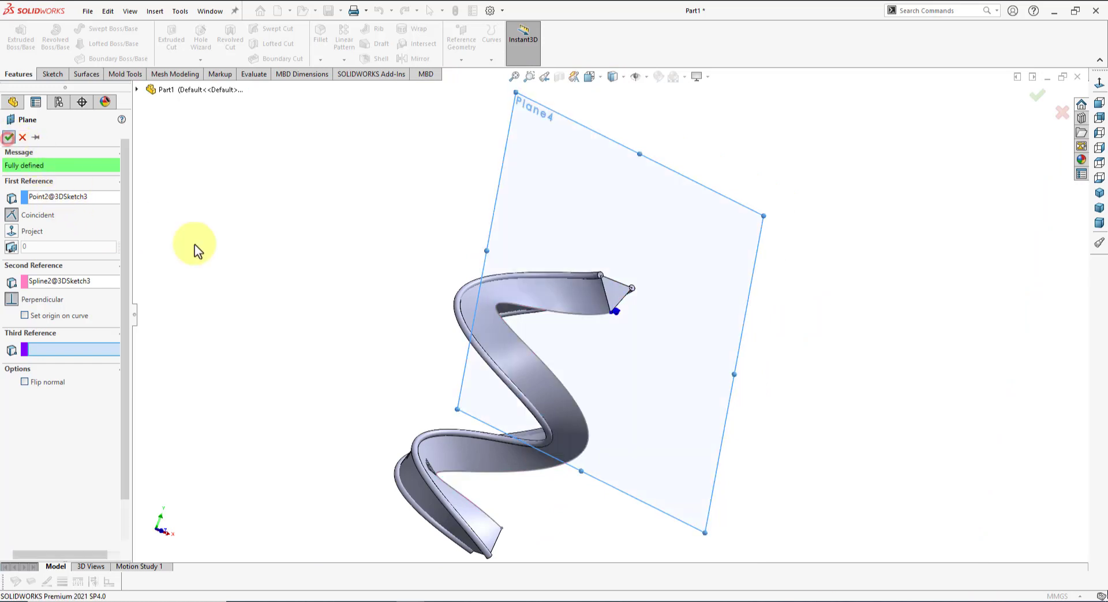
left_click(639, 234)
left_click(689, 200)
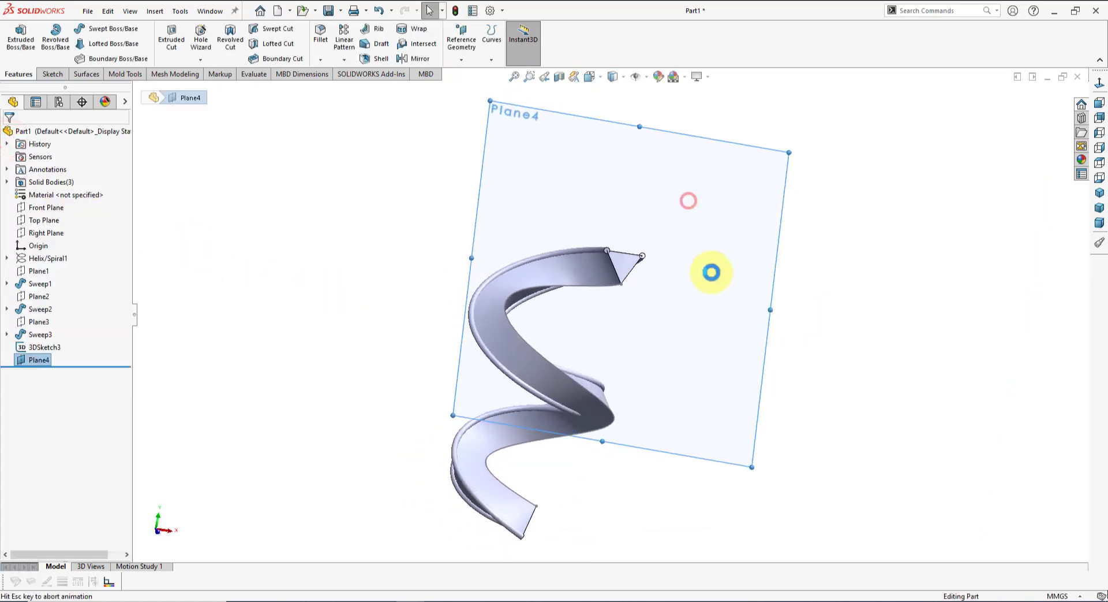
scroll(648, 278, "down", 5)
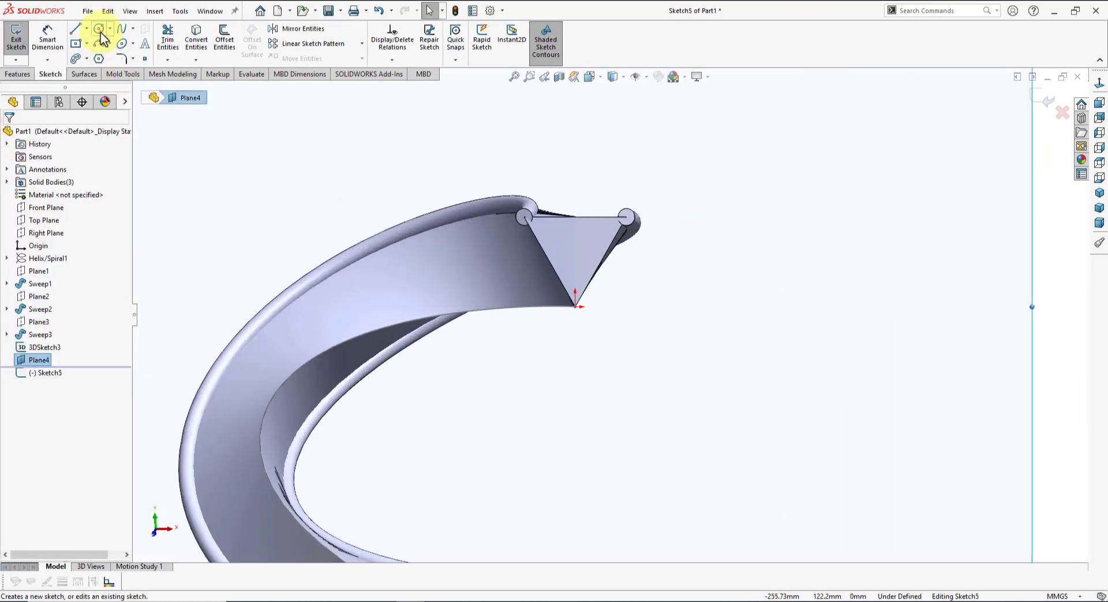
Draw a small circle near the ribbon tip and switch to an isometric view.
left_click(99, 28)
left_click(602, 316)
left_click(605, 329)
right_click(681, 282)
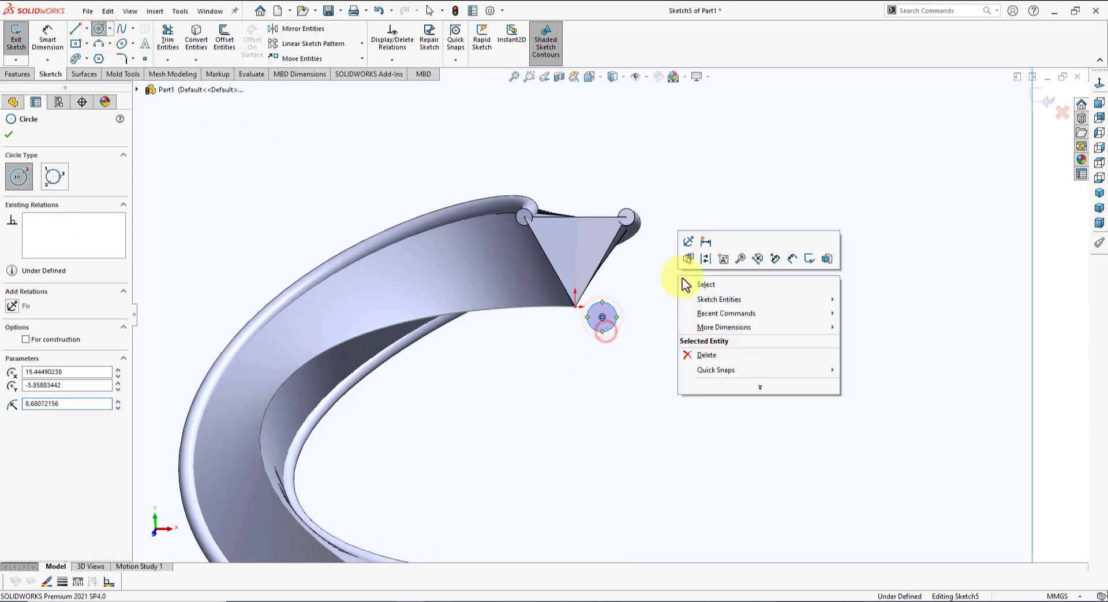
left_click(722, 286)
left_click(1089, 196)
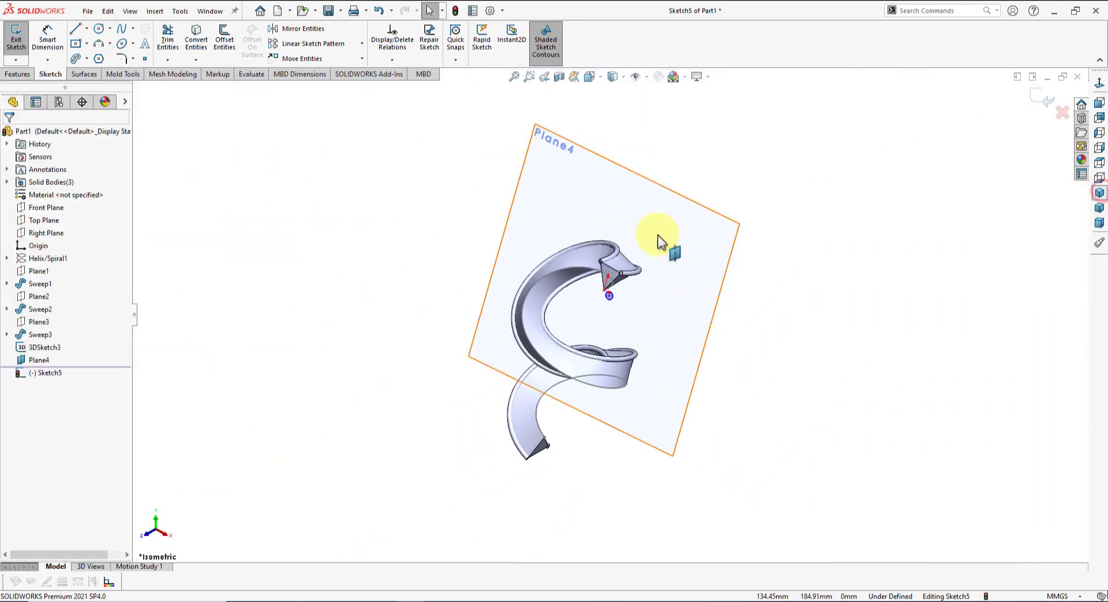
scroll(601, 292, "down", 5)
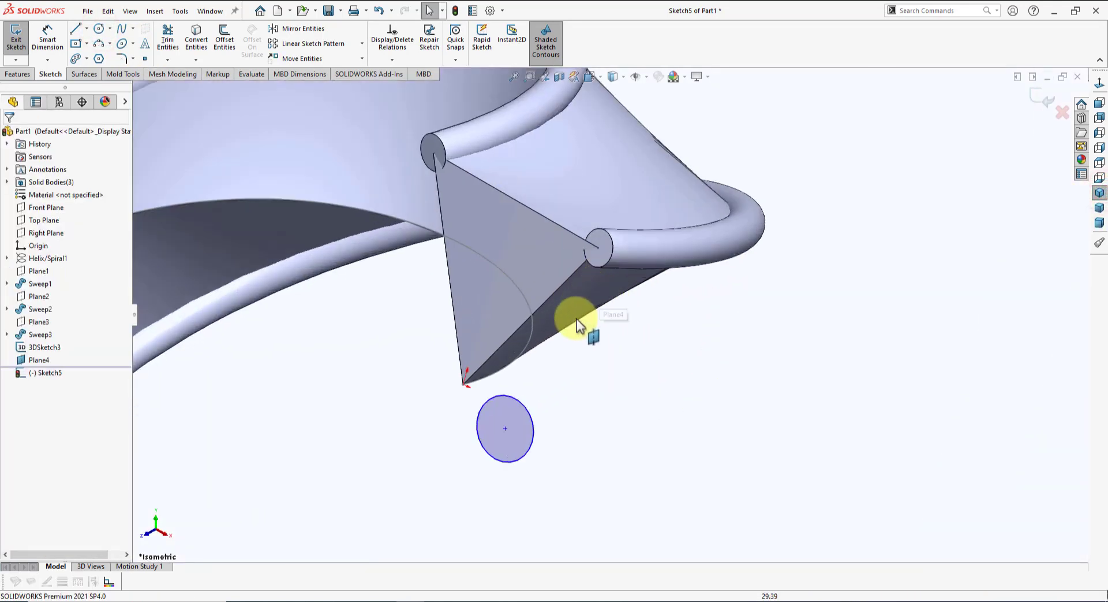
Pierce the circle centre onto 3DSketch3, dimension its 17.36 mm diameter, and exit.
left_click(505, 429)
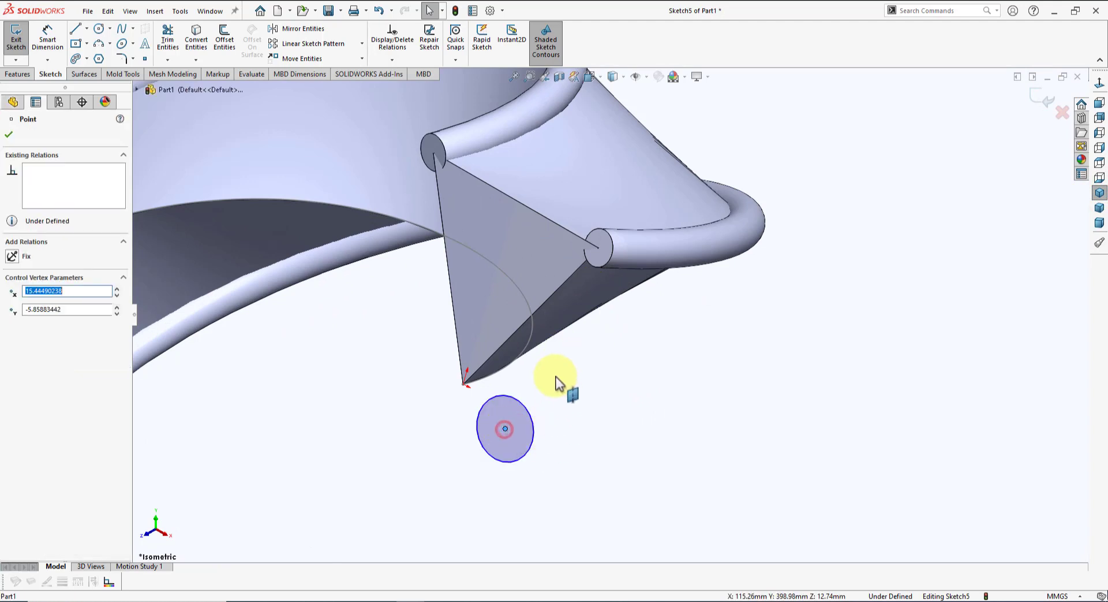
left_click(529, 348, "ctrl")
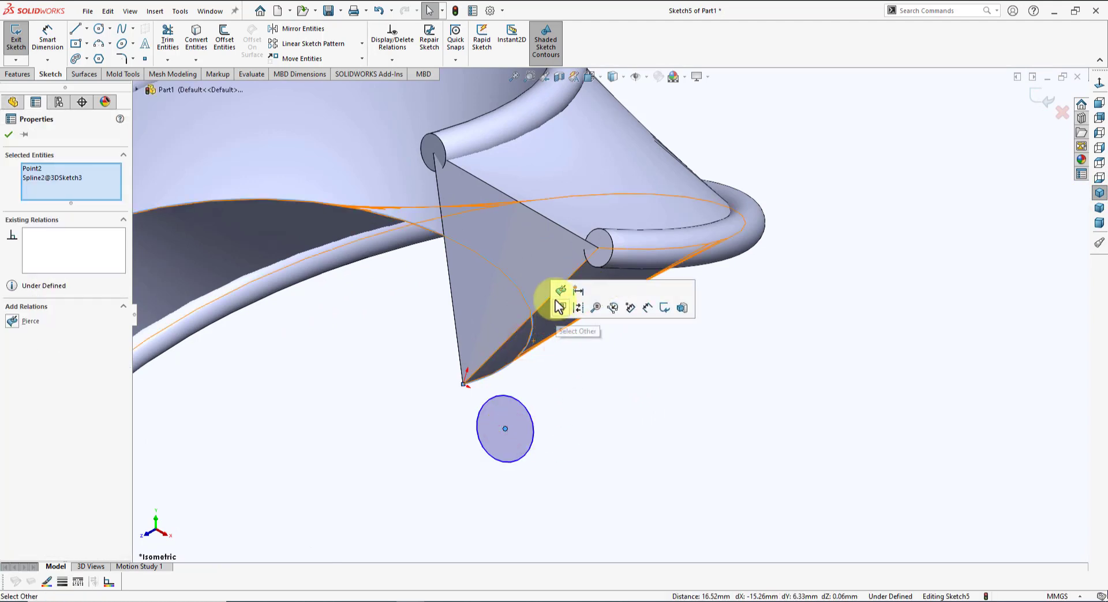
left_click(562, 292)
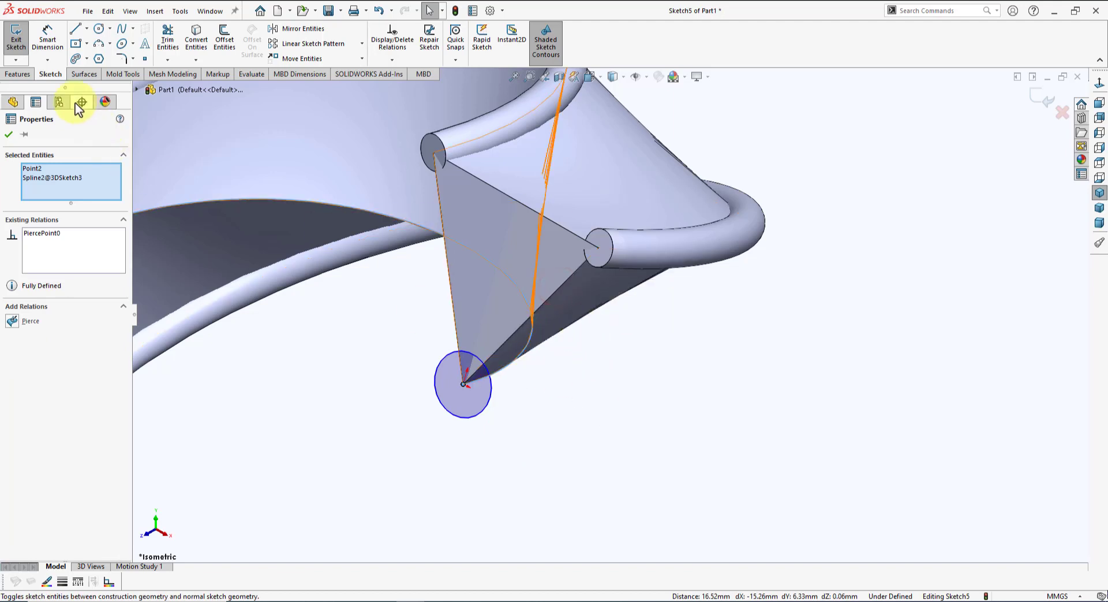
left_click(48, 50)
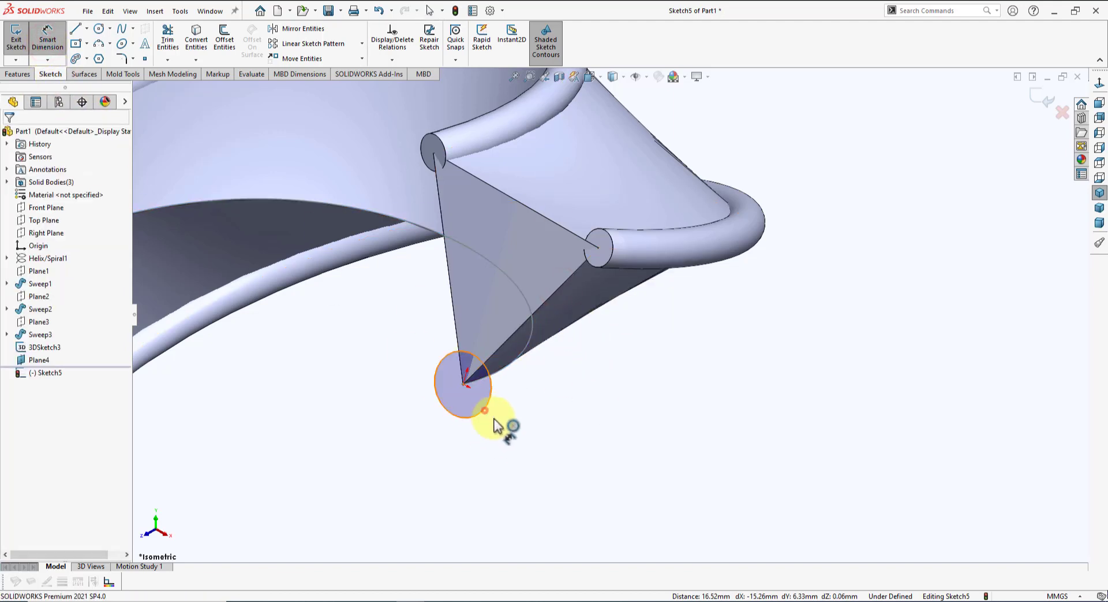
left_click(495, 425)
left_click(510, 446)
key("Return")
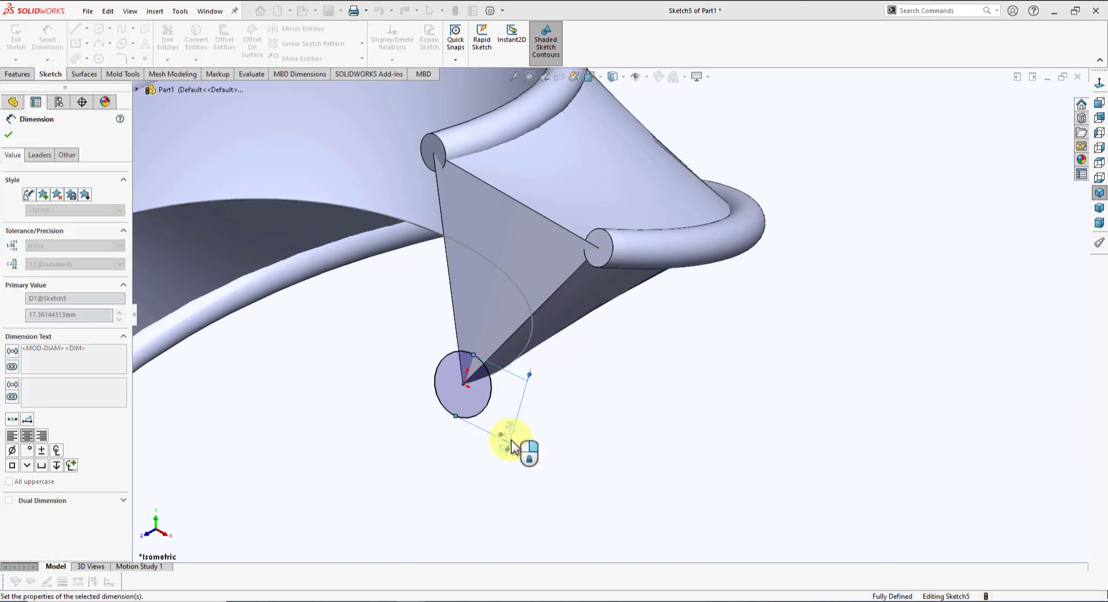
left_click(1048, 101)
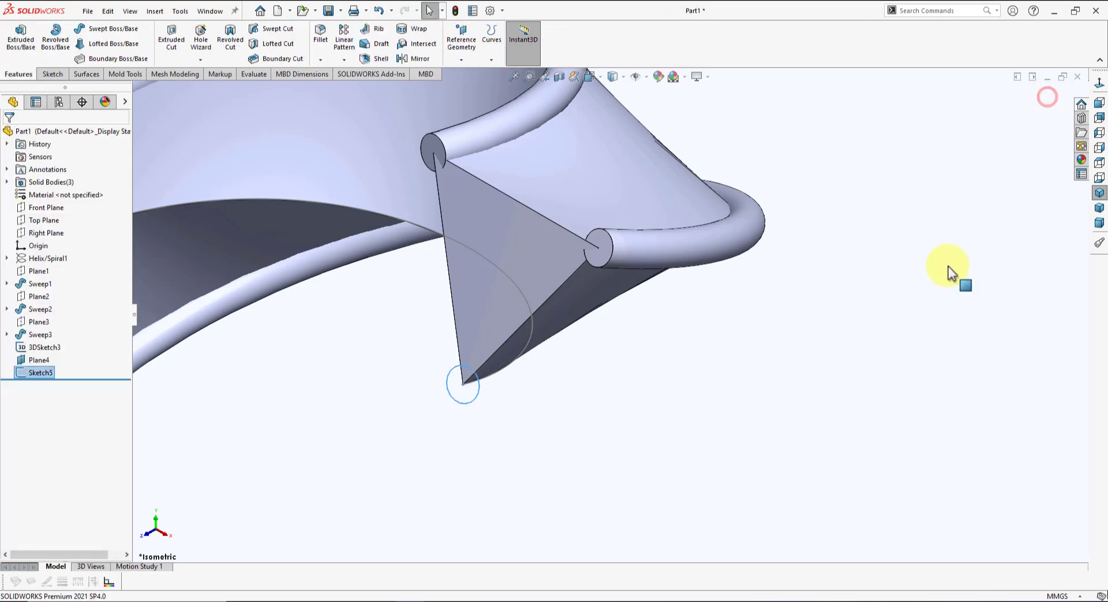
Sweep Sketch5's circle along 3DSketch3 as a separate tube body, Sweep4.
left_click(103, 29)
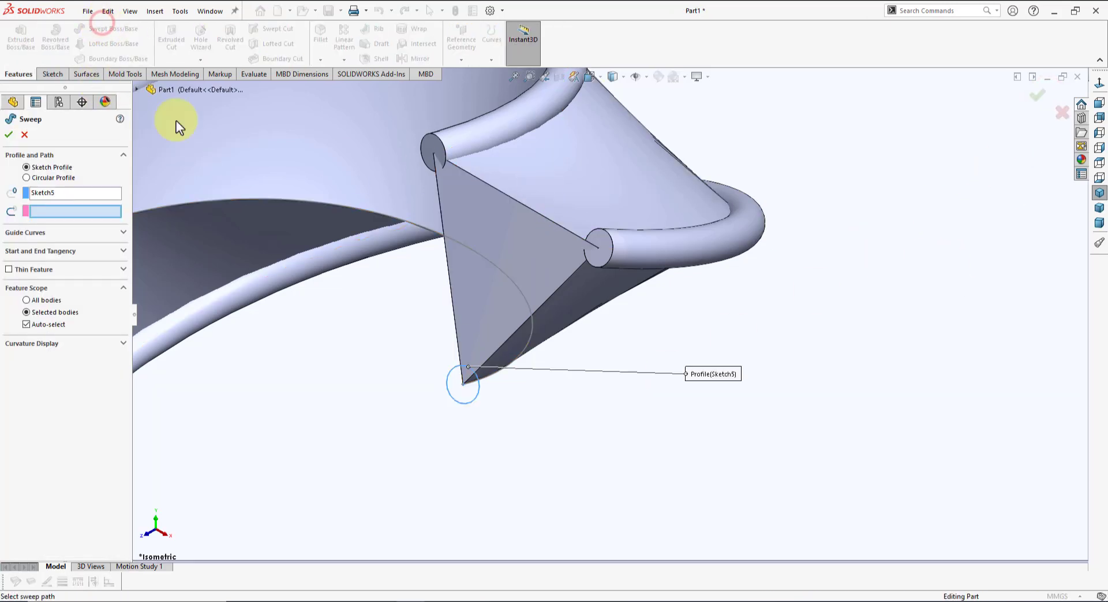
left_click(527, 342)
left_click(34, 252)
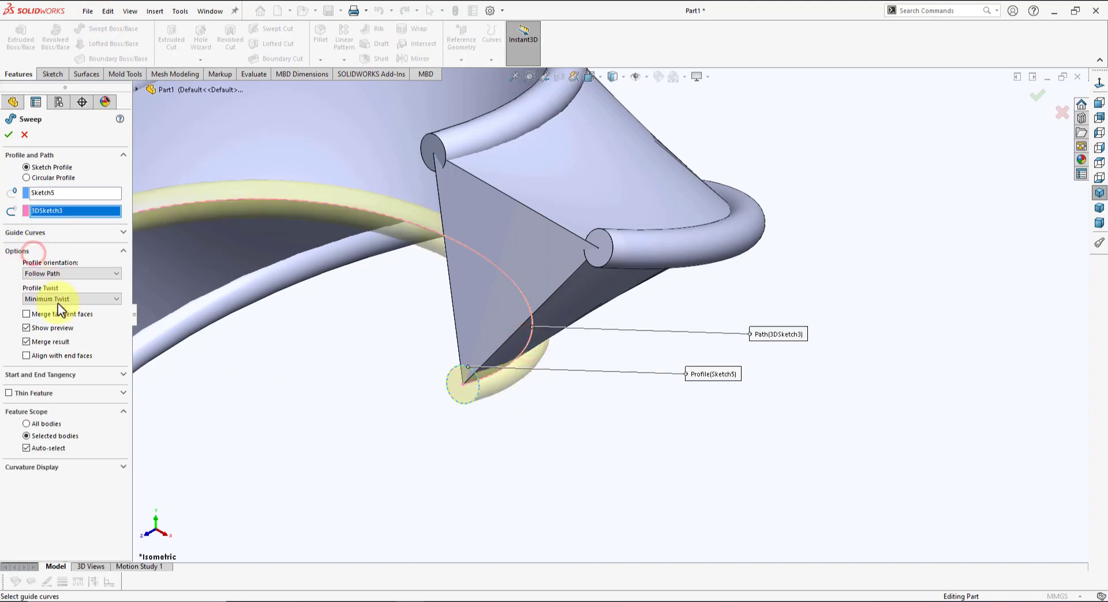
left_click(47, 341)
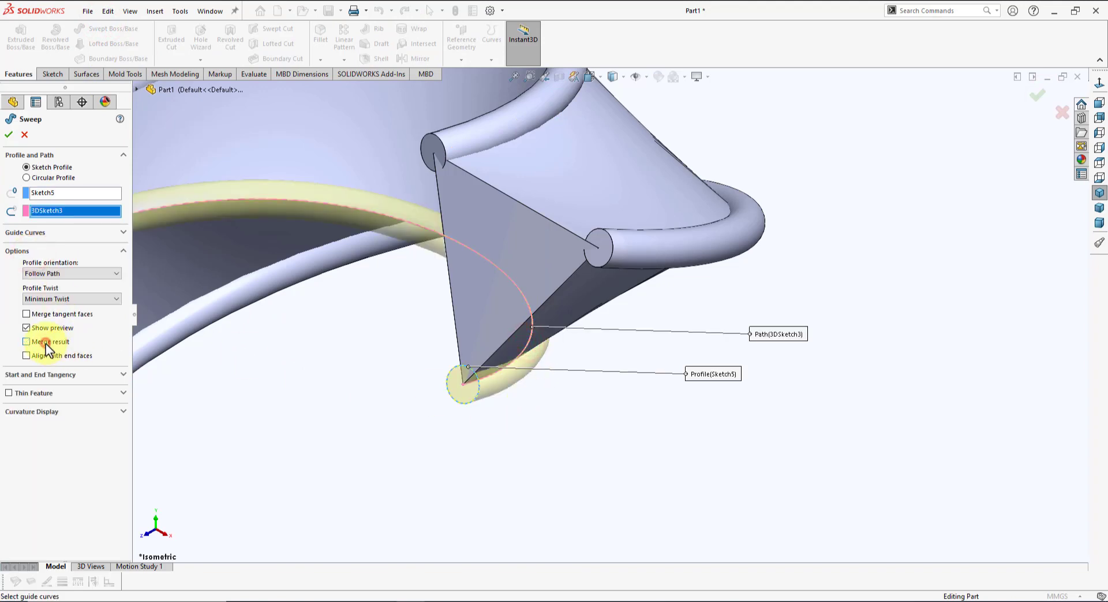
left_click(9, 134)
Hide Plane4 and orbit to view the lower sweep end.
scroll(606, 404, "up", 5)
left_click(817, 487)
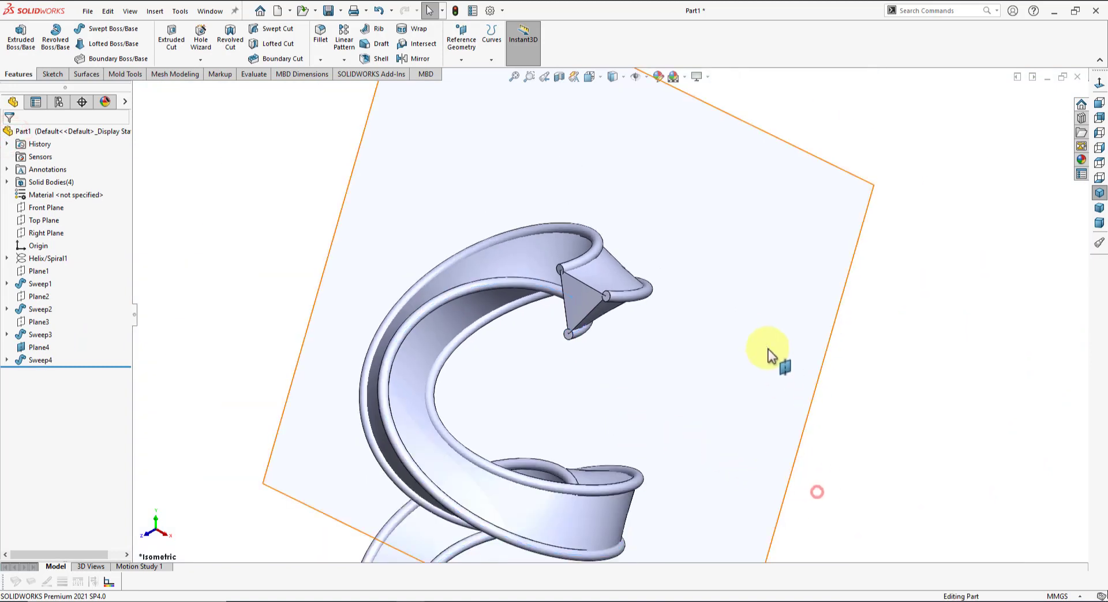
left_click(764, 339)
left_click(832, 310)
scroll(745, 385, "up", 3)
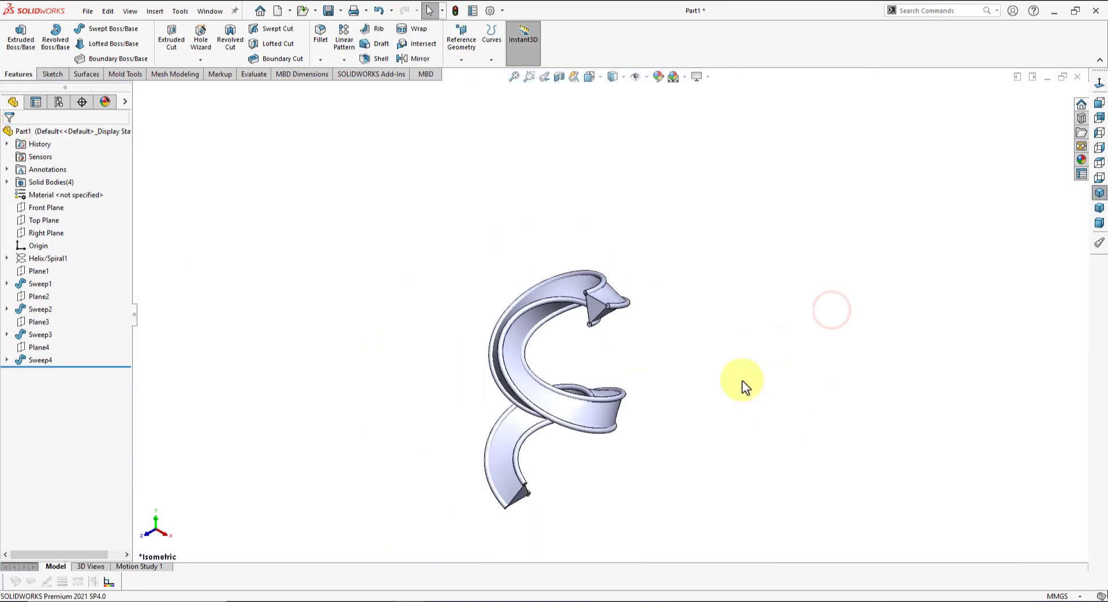
left_click(841, 227)
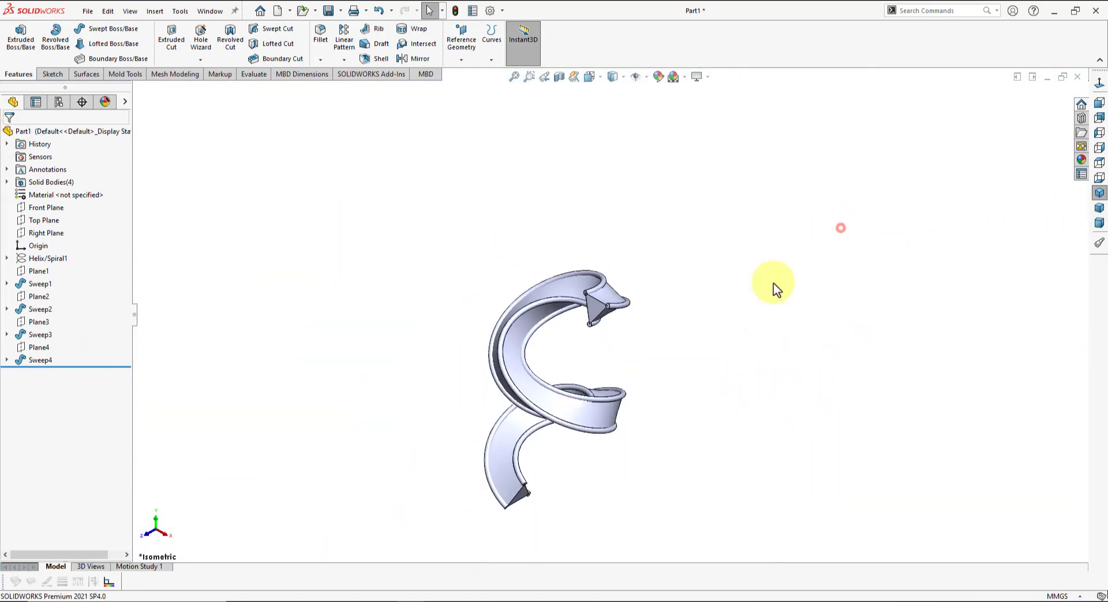
scroll(570, 386, "down", 3)
scroll(661, 391, "up", 2)
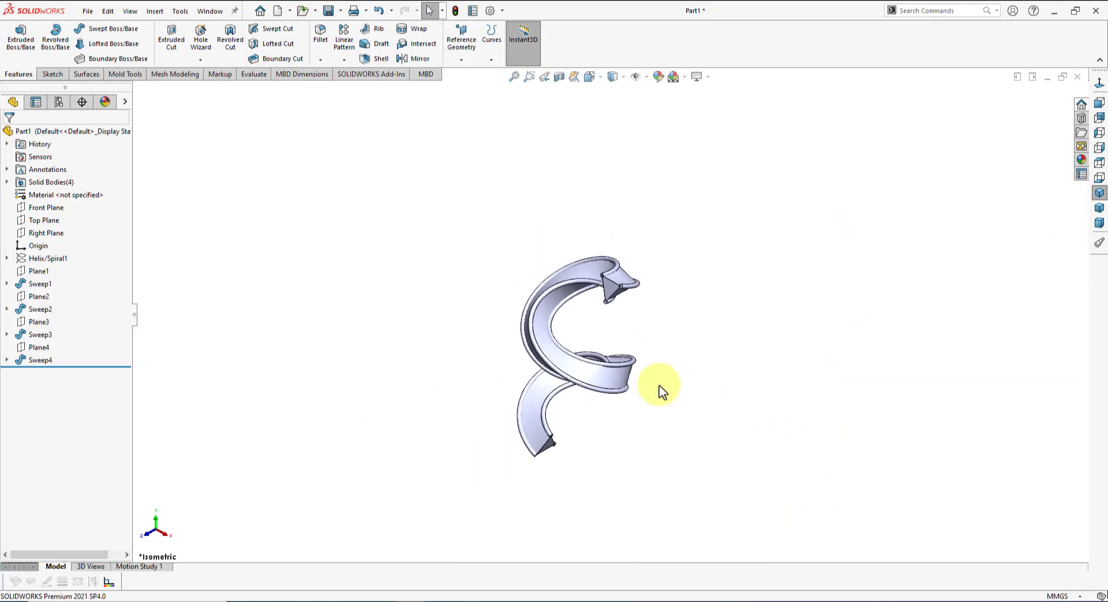
scroll(582, 438, "down", 2)
scroll(552, 436, "down", 4)
middle_click_drag(545, 434, 586, 465)
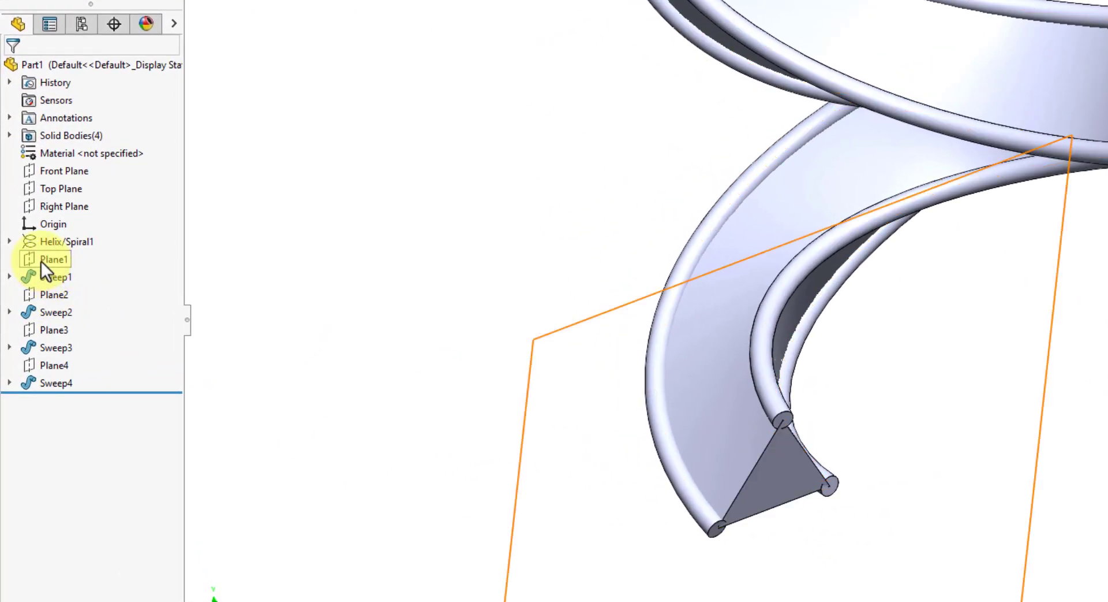
Show Sweep1's triangle profile Sketch2 and orbit to face the triangle end.
left_click(10, 277)
left_click(75, 296)
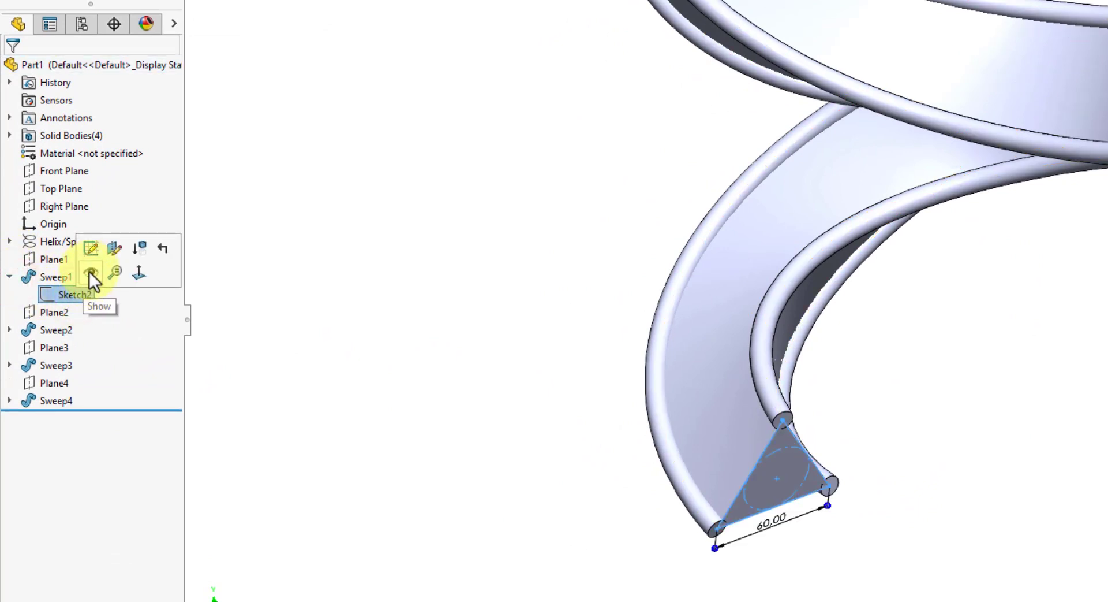
left_click(89, 275)
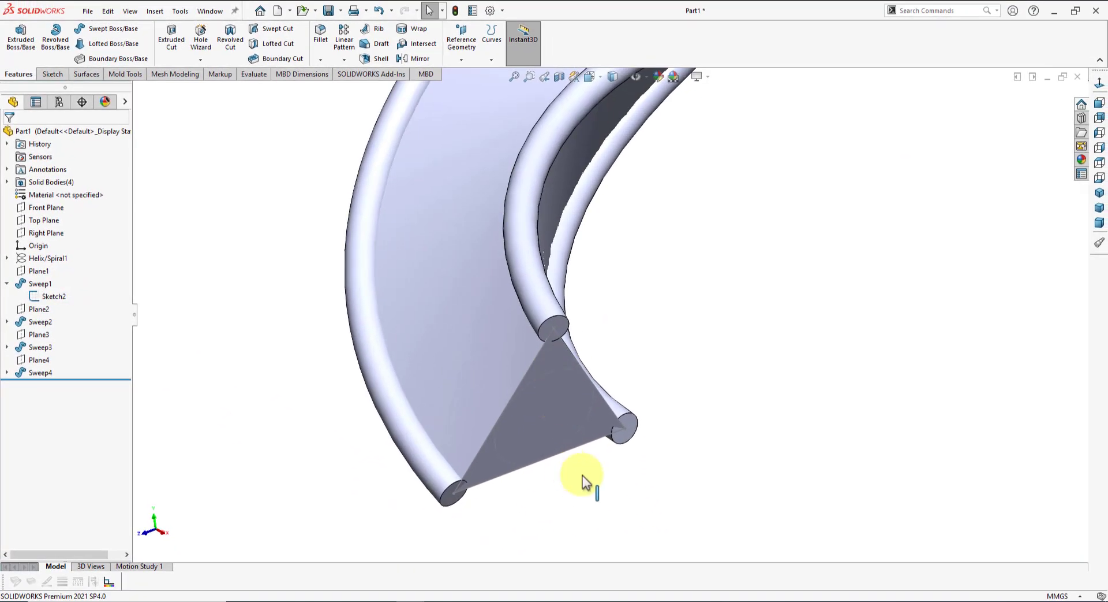
mouse_move(583, 479)
middle_mouse_down()
mouse_move(581, 448)
mouse_move(599, 433)
mouse_move(495, 463)
mouse_move(527, 476)
middle_mouse_up()
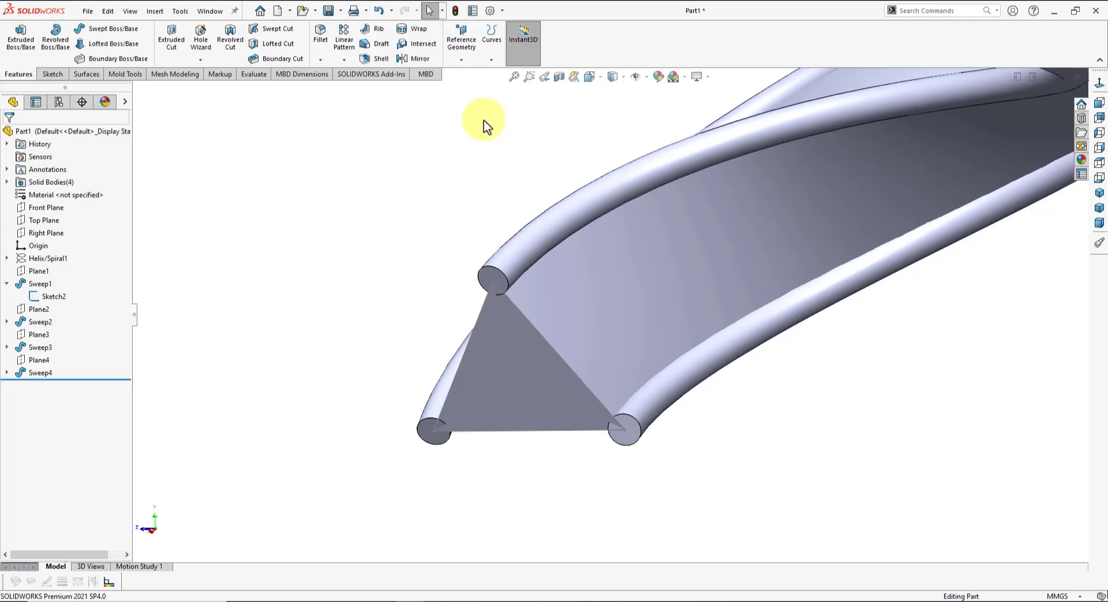
Create Plane5 through the triangle's lower-left corner, perpendicular to edge Line2.
left_click(465, 46)
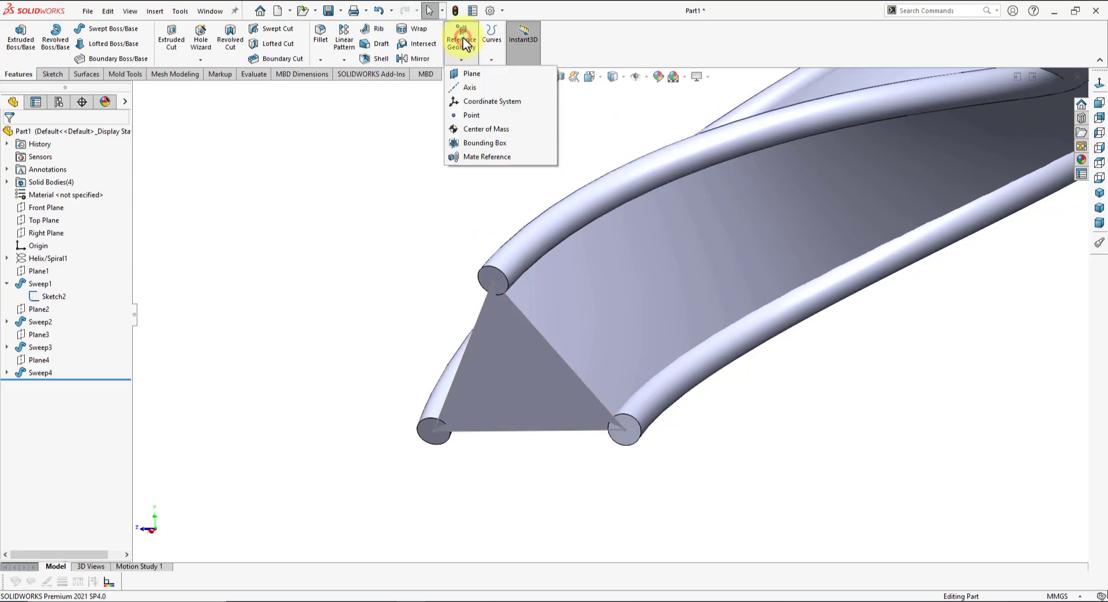
left_click(471, 75)
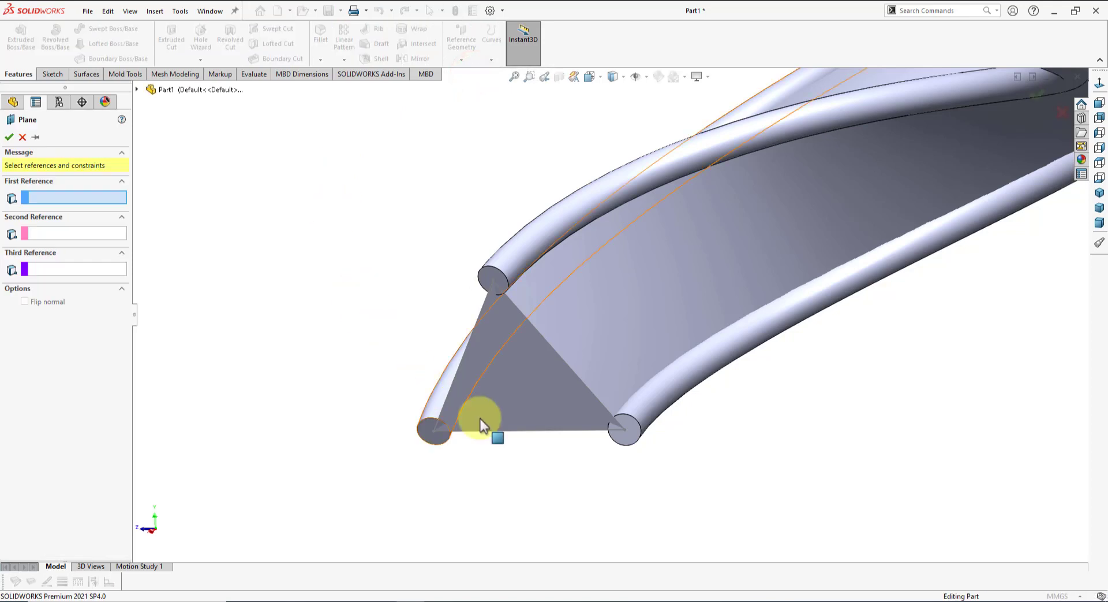
scroll(488, 456, "down", 2)
scroll(456, 447, "down", 2)
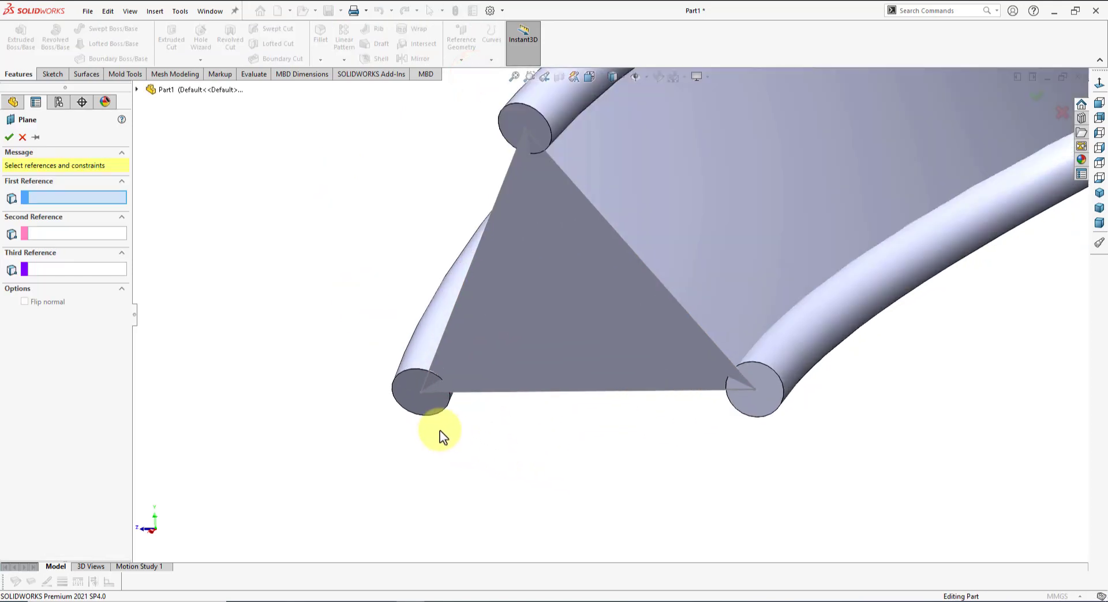
left_click(419, 393)
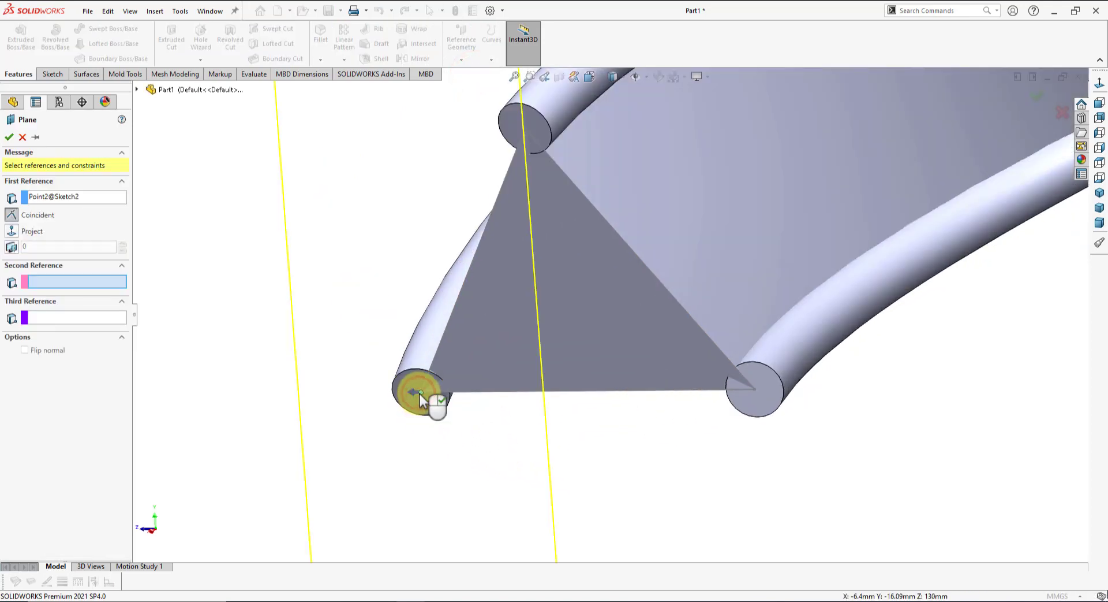
left_click(447, 326)
scroll(466, 369, "up", 3)
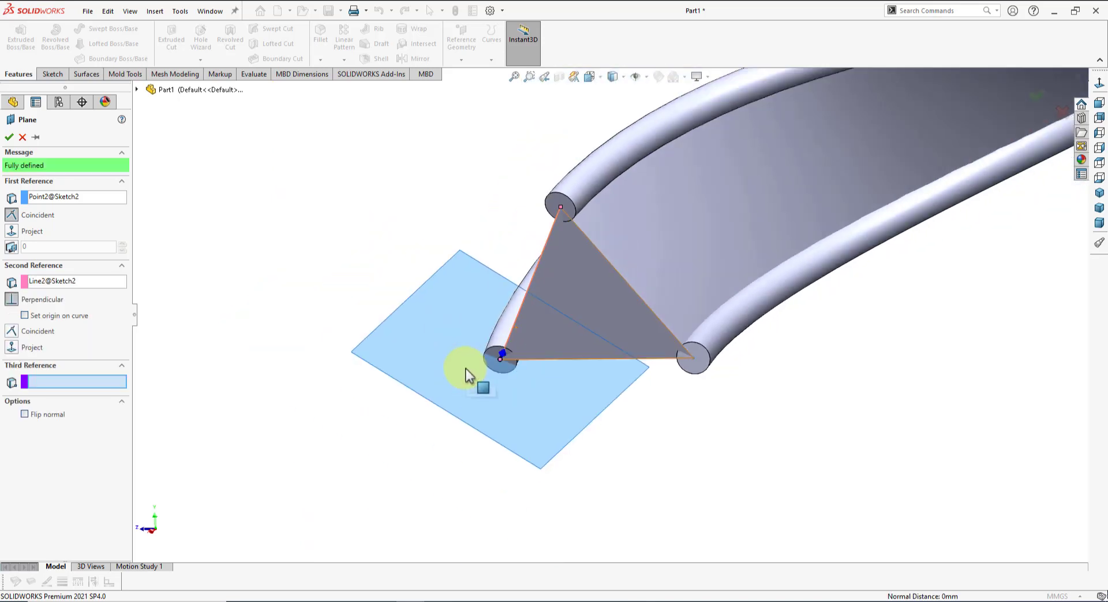
left_click(10, 138)
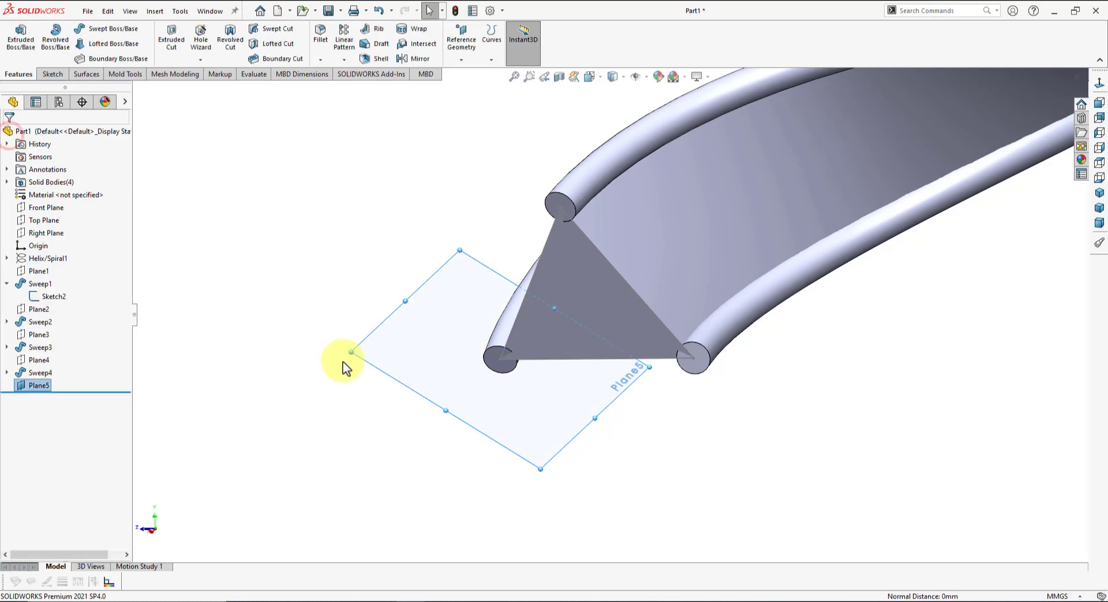
left_click(375, 433)
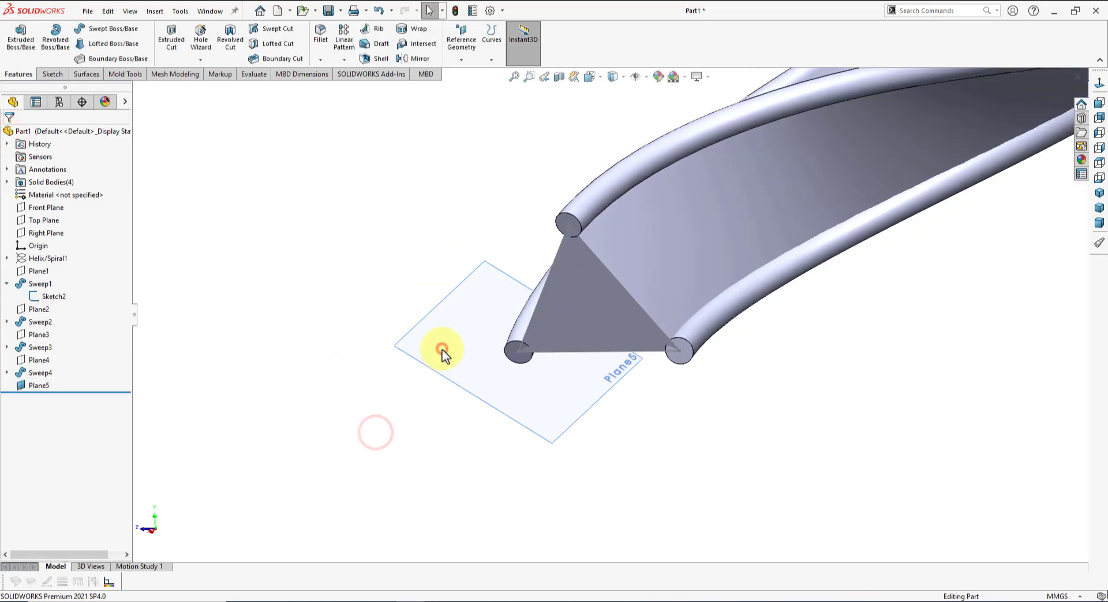
left_click(38, 385)
Sketch a circle at the tube end on Plane5.
left_click(48, 371)
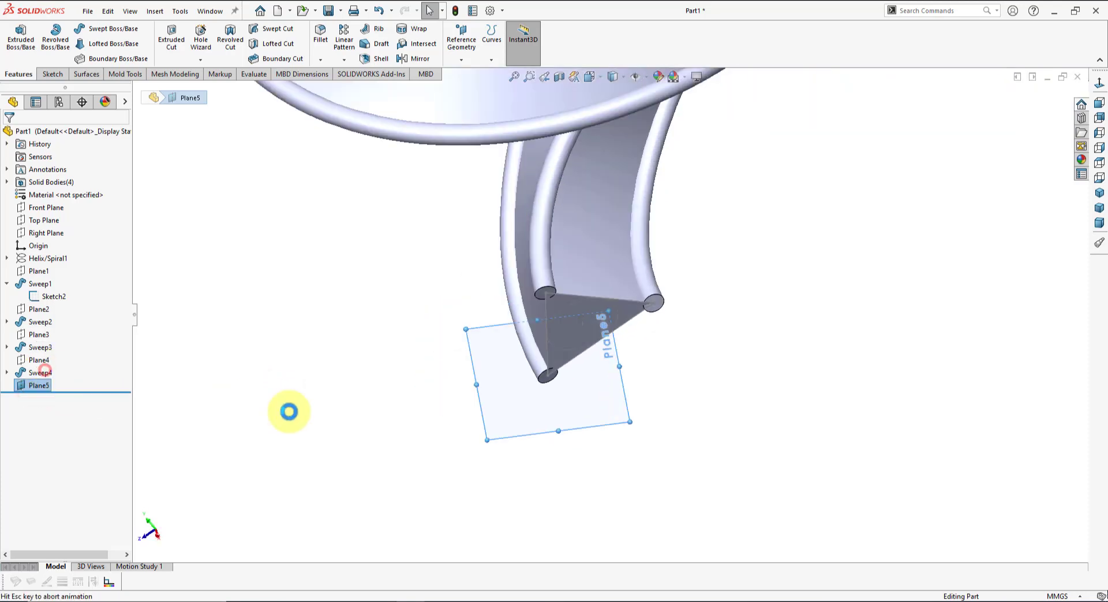
scroll(633, 294, "down", 3)
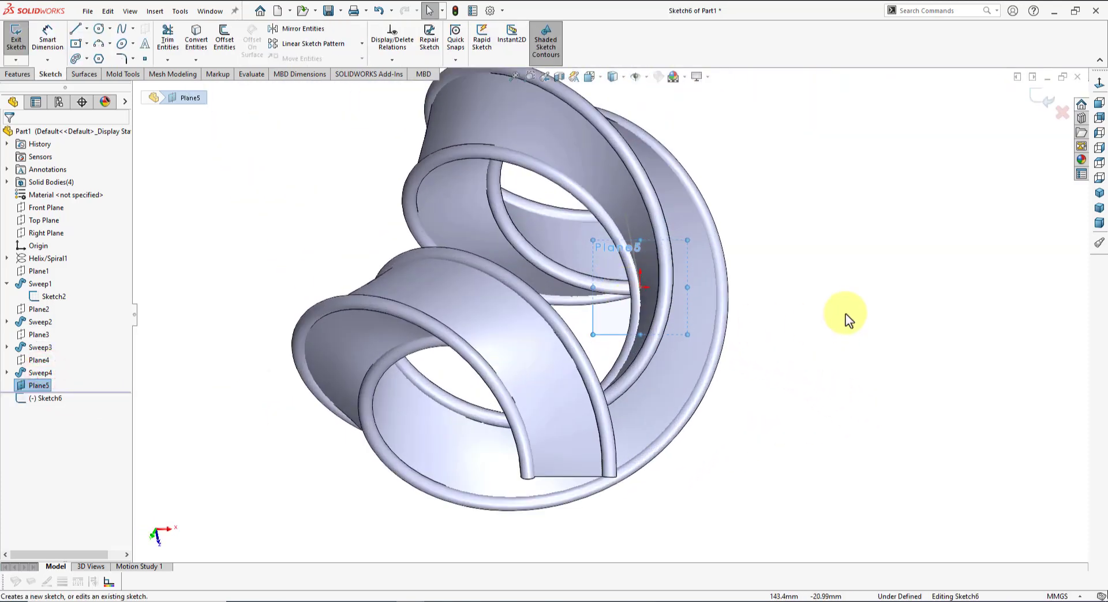
left_click(837, 306)
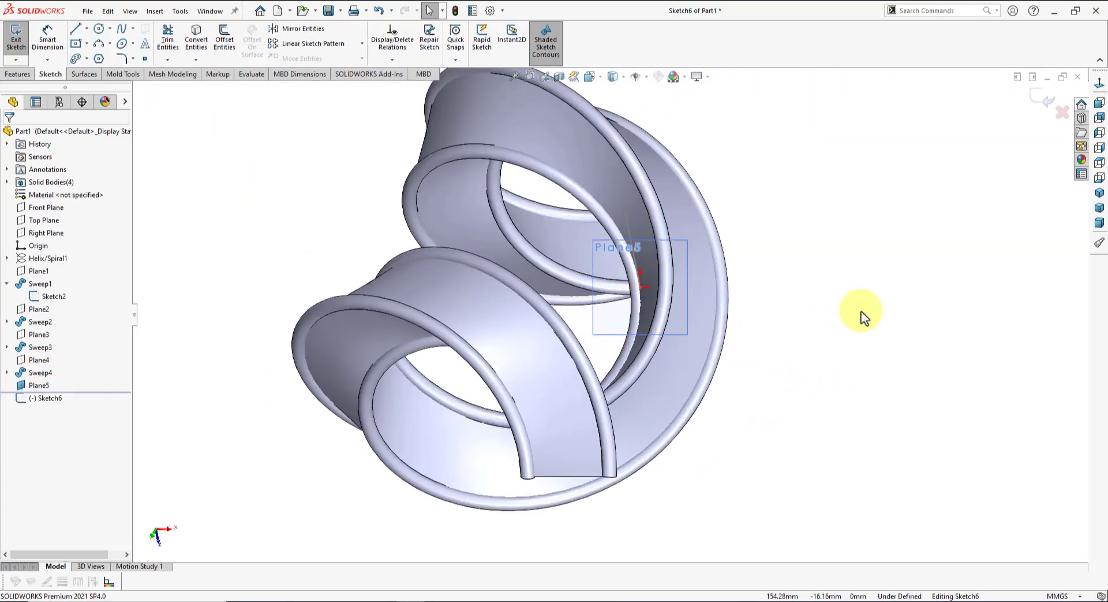
scroll(626, 296, "down", 3)
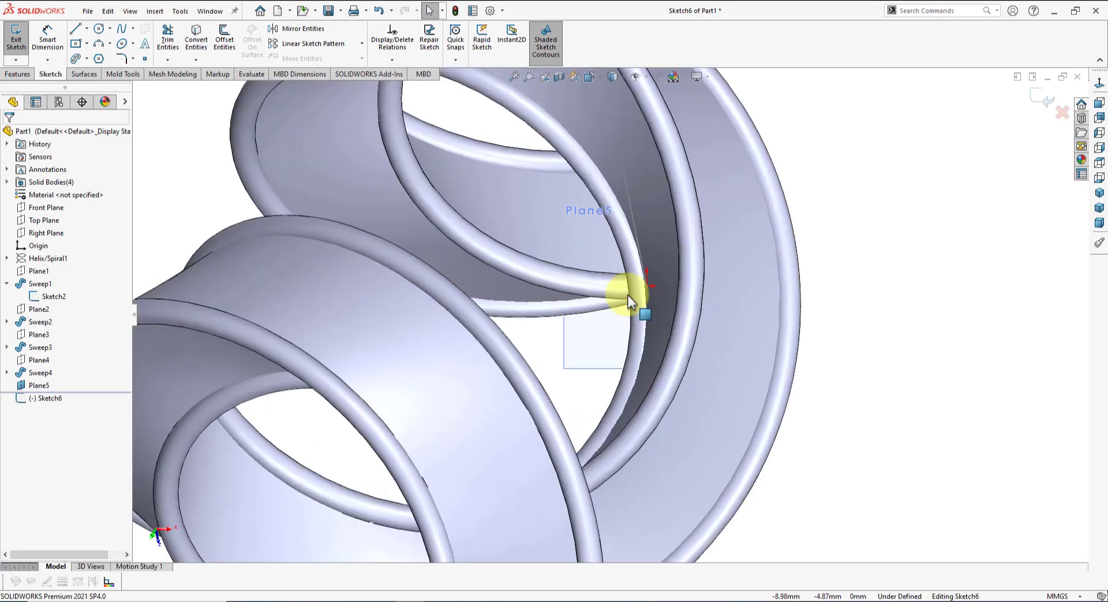
left_click(98, 30)
left_click(723, 265)
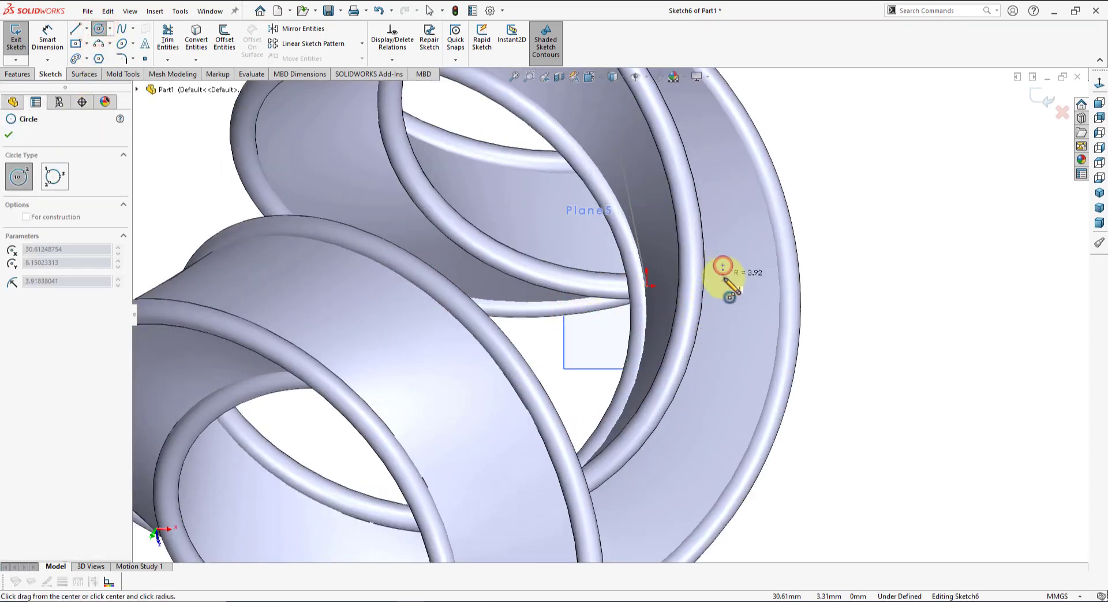
left_click(733, 286)
right_click(829, 223)
left_click(834, 225)
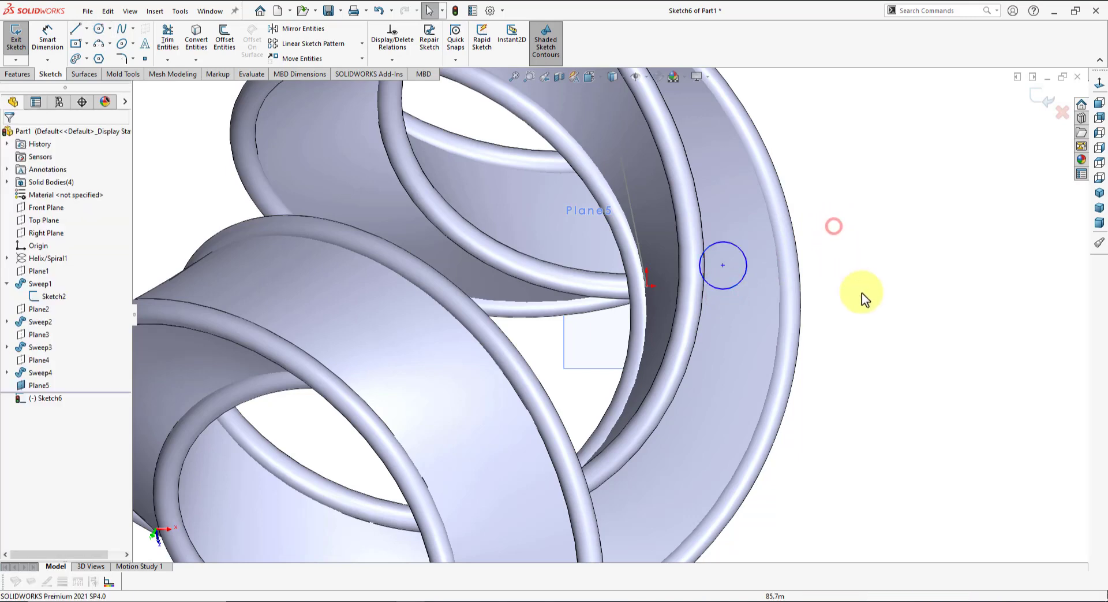
Add a Pierce relation between the circle's centre and the sweep path line.
mouse_move(864, 298)
middle_mouse_down()
mouse_move(827, 316)
mouse_move(787, 310)
middle_mouse_up()
scroll(783, 354, "up", 5)
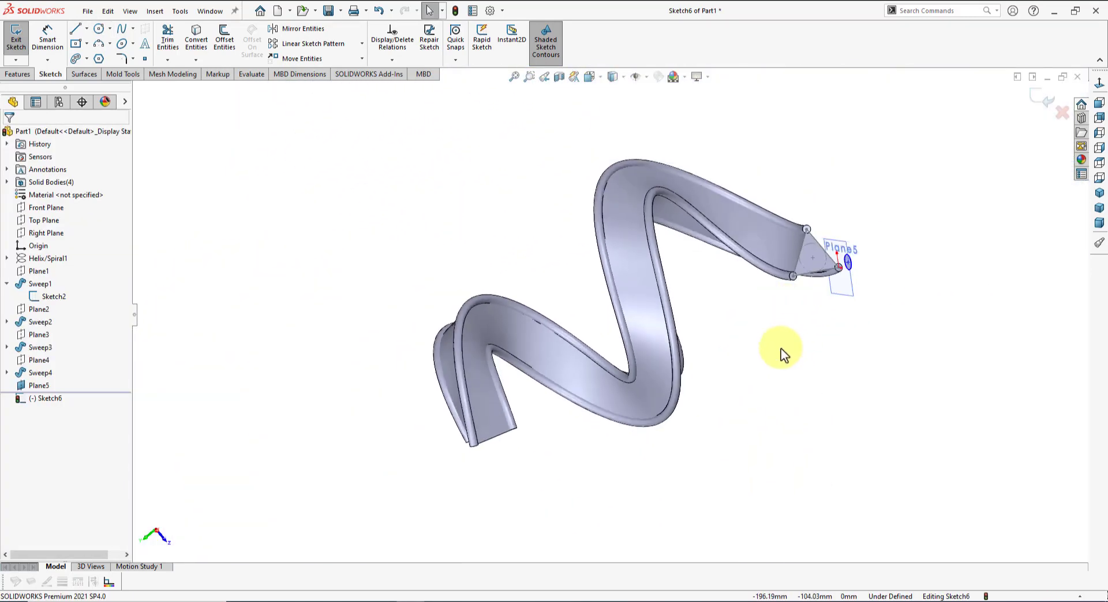
middle_click_drag(783, 354, 664, 341)
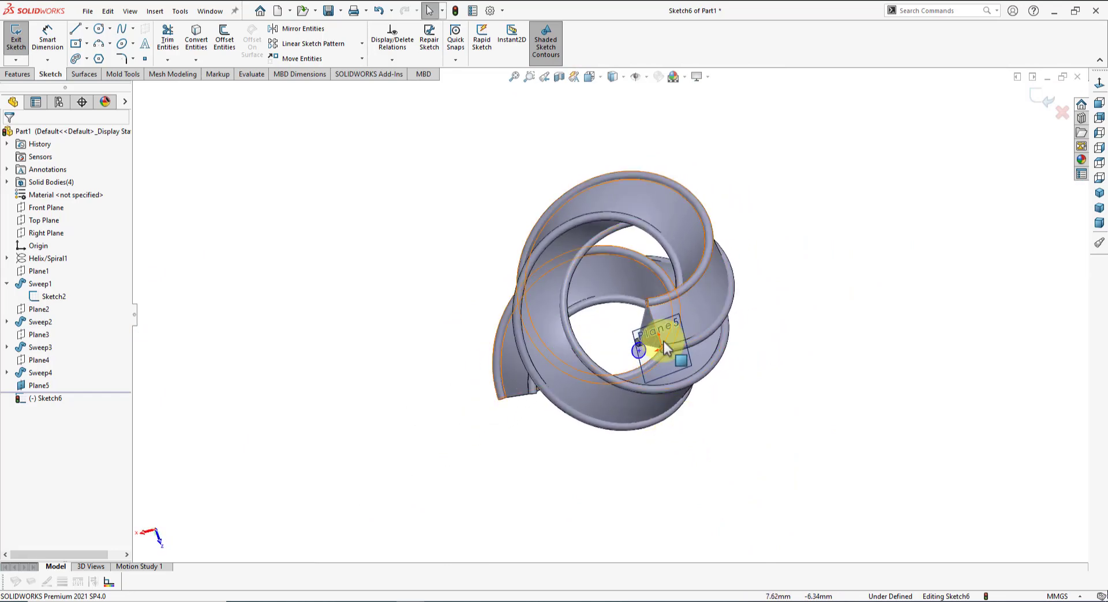
scroll(664, 342, "down", 5)
middle_click_drag(716, 369, 718, 366)
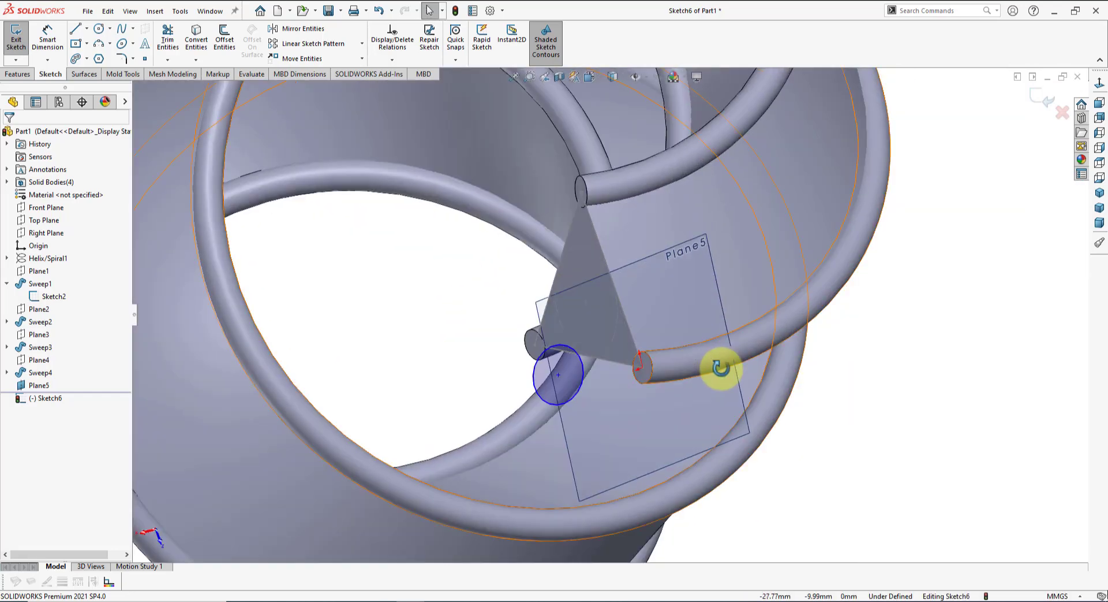
left_click(558, 376)
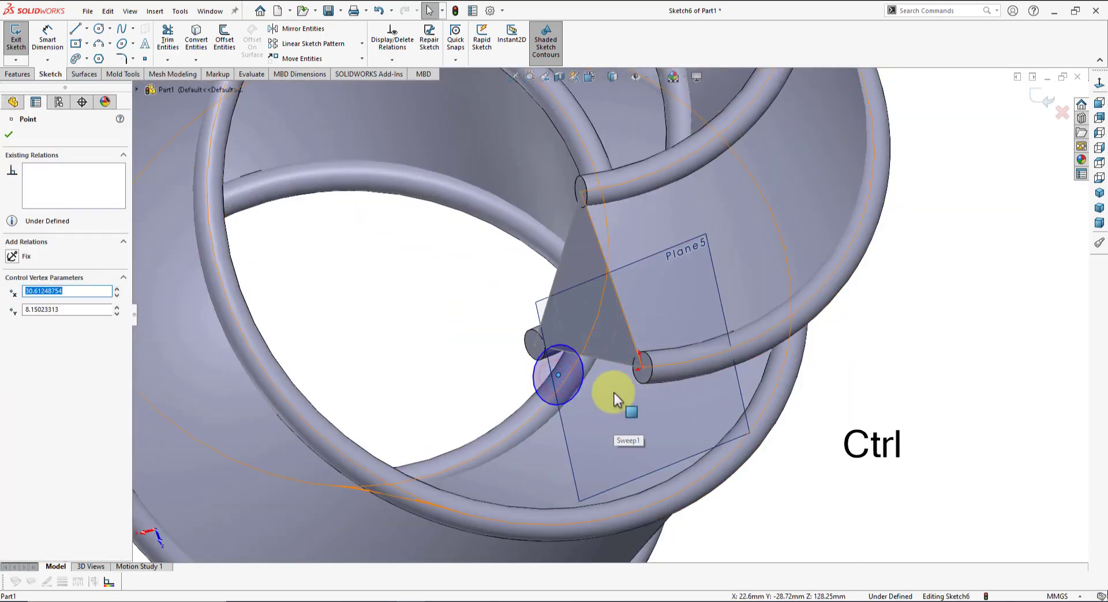
left_click(631, 335, "ctrl")
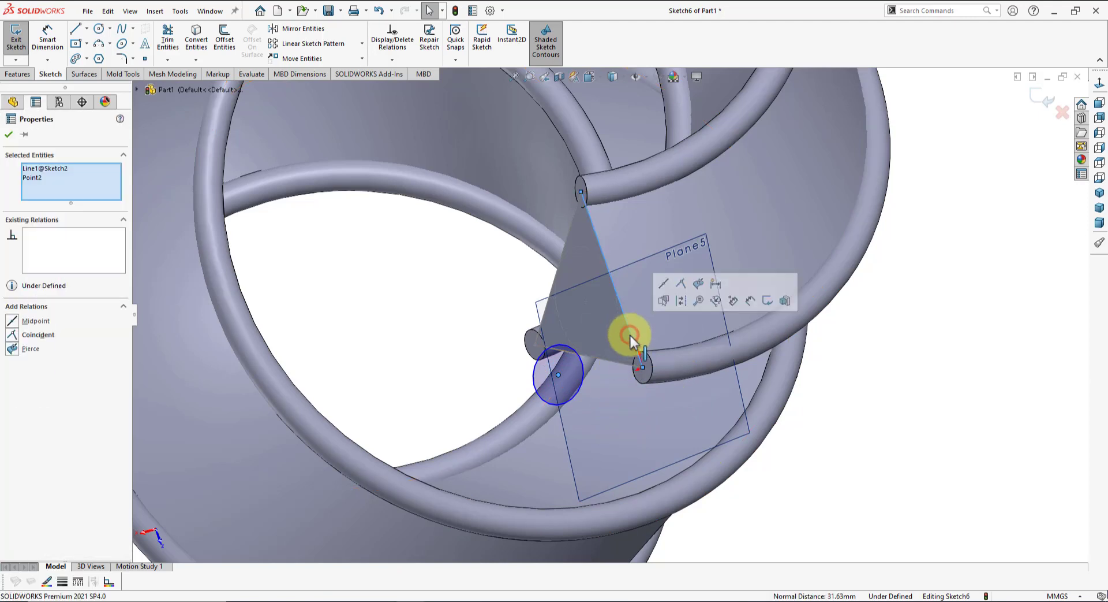
left_click(699, 284)
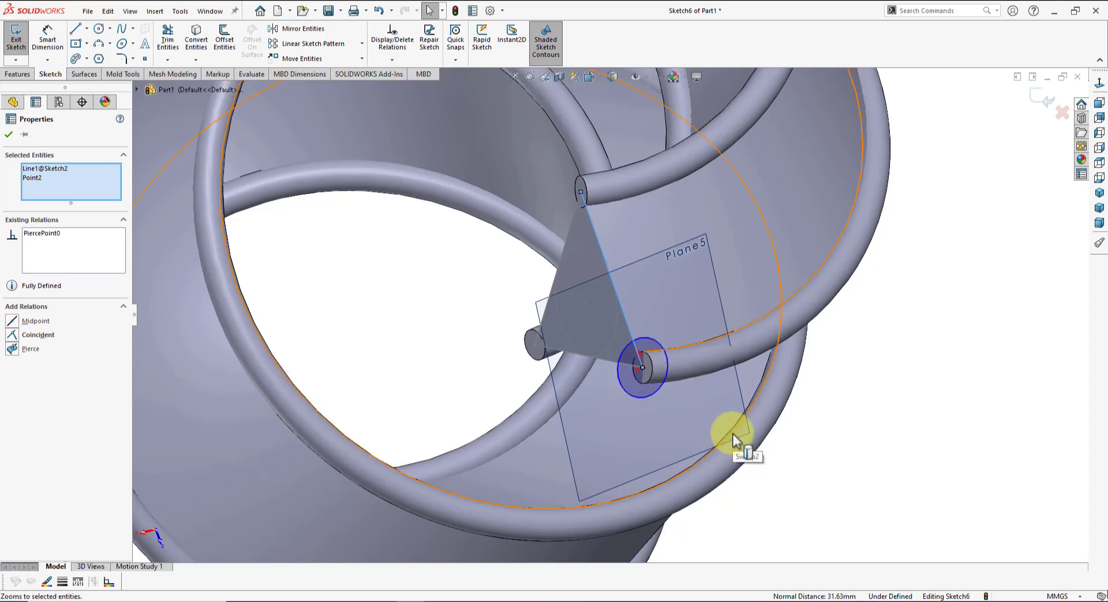
Dimension the circle's diameter to 4 mm, fully defining Sketch6.
left_click(46, 34)
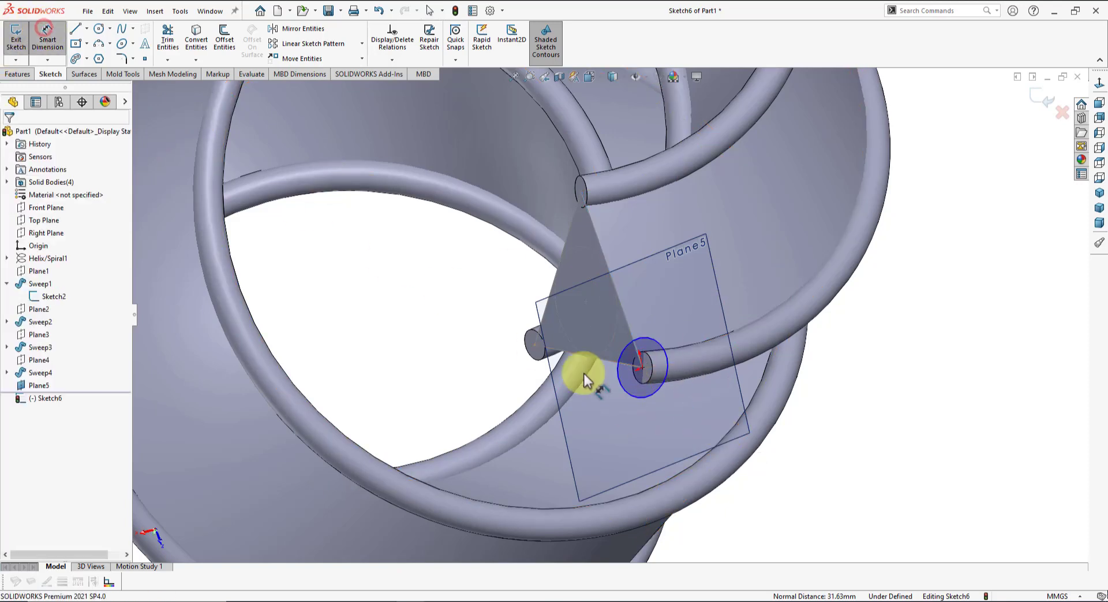
left_click(658, 390)
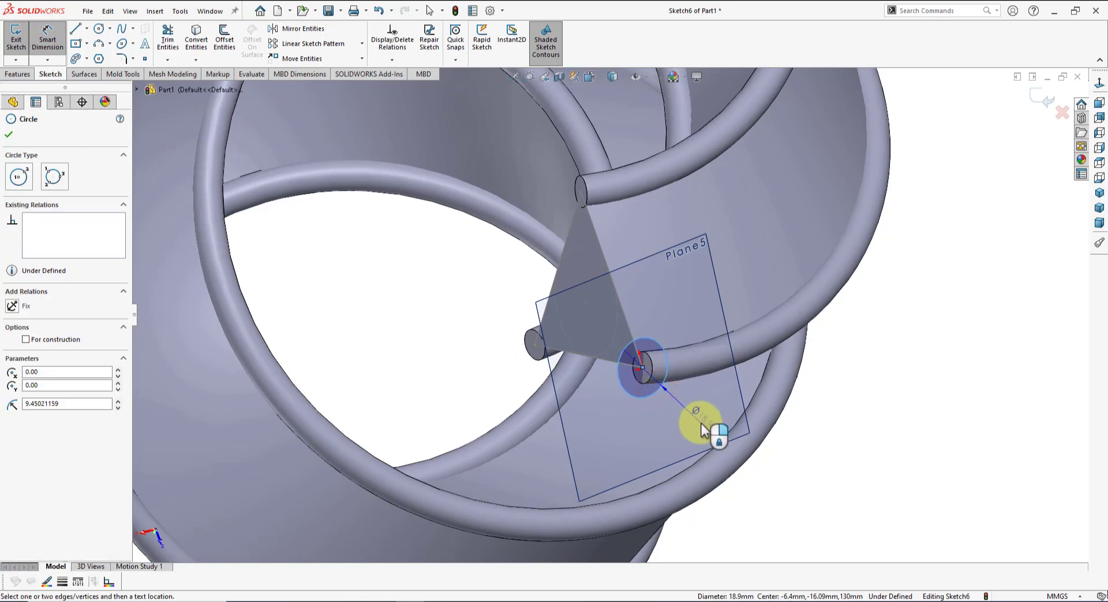
left_click(707, 425)
type("4")
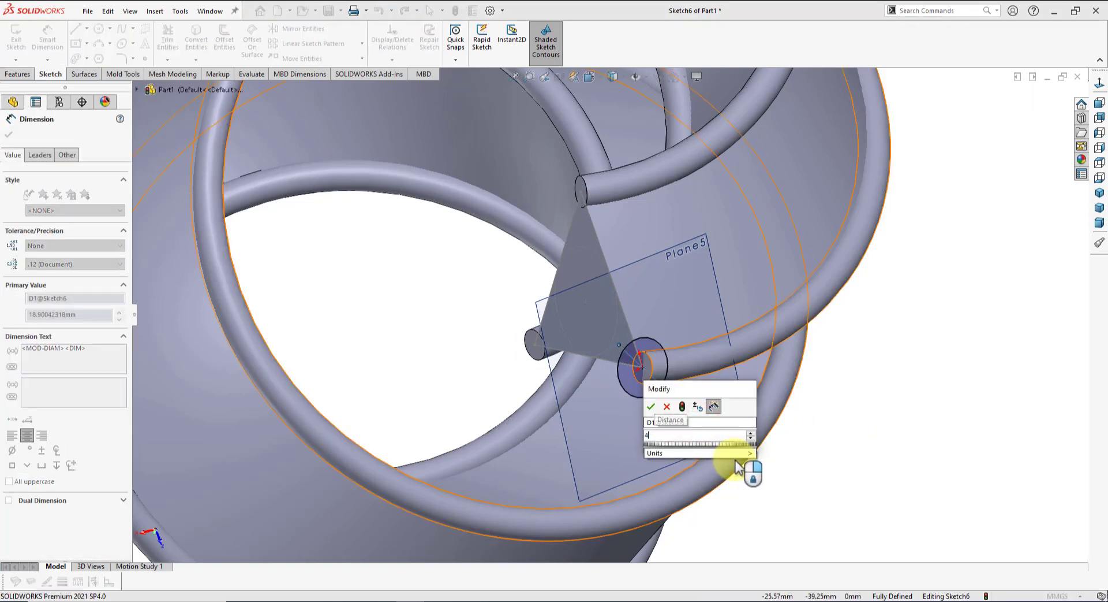
key("Return")
left_click(737, 466)
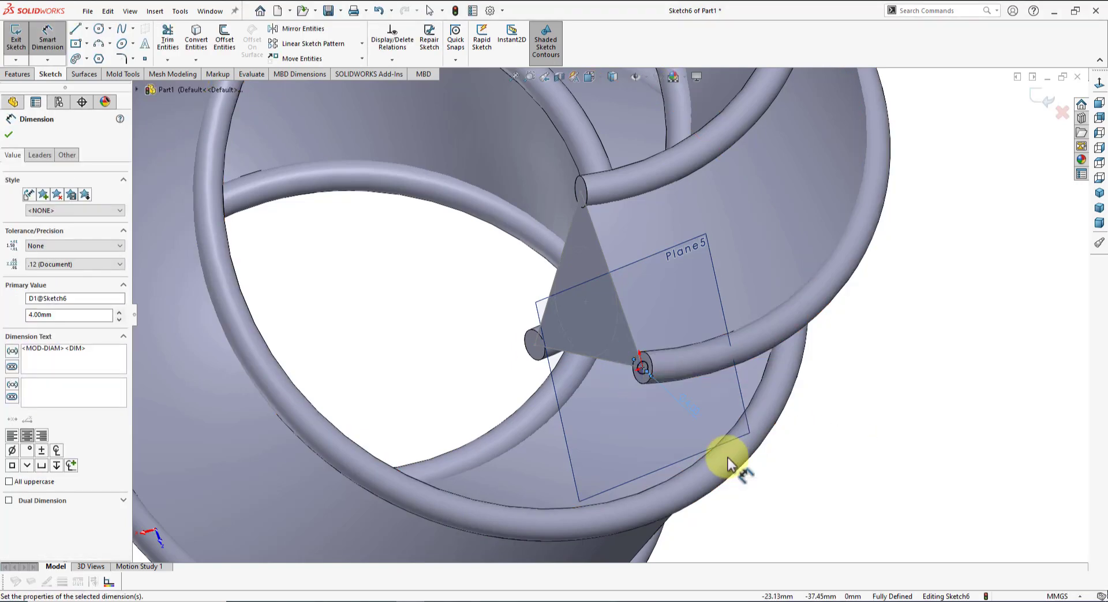
right_click(817, 459)
left_click(847, 500)
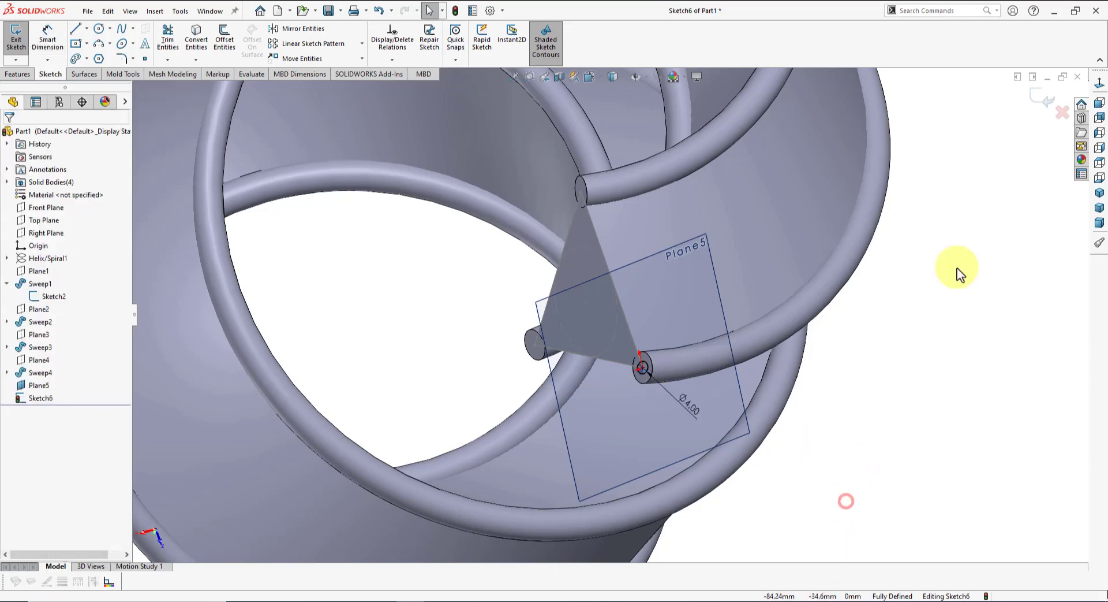
Sweep the 4 mm Sketch6 circle around the triangle's closed loop as a separate body, unmerged.
left_click(1039, 99)
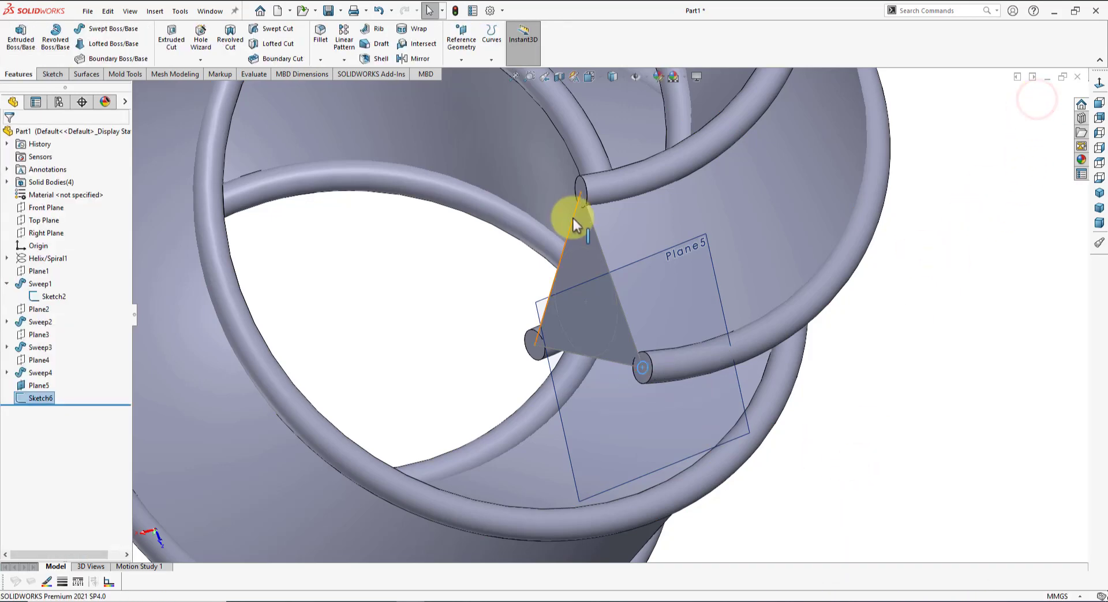
scroll(571, 218, "down", 2)
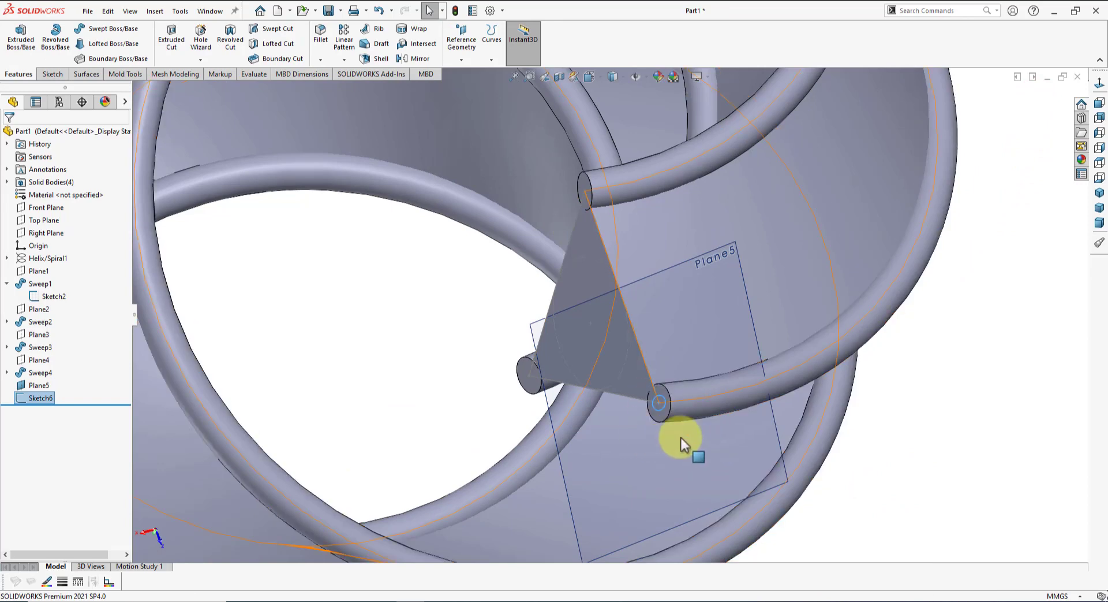
left_click(114, 30)
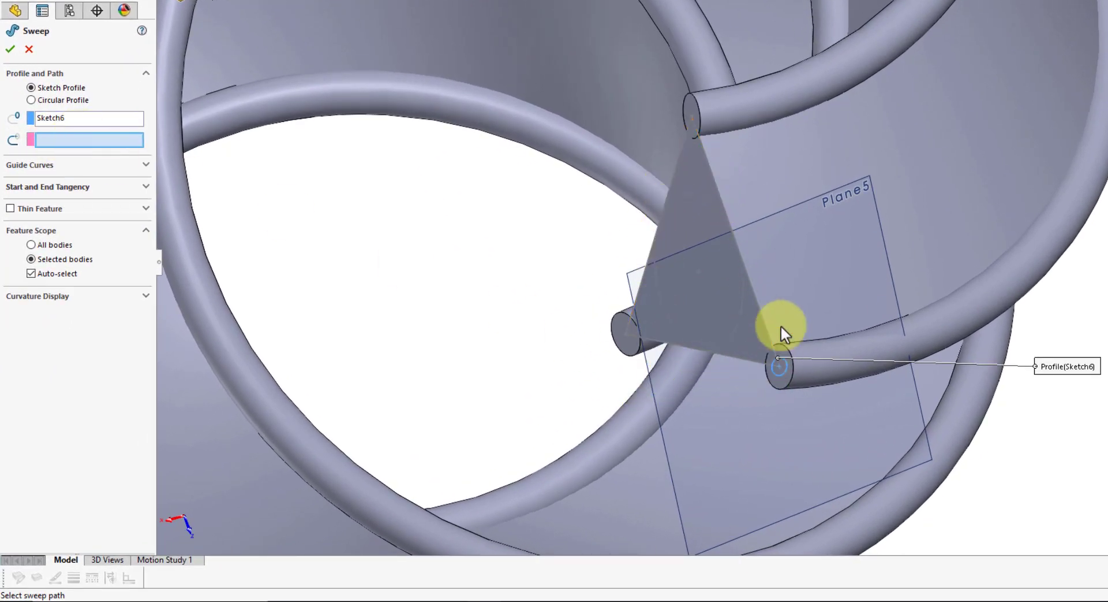
right_click(90, 140)
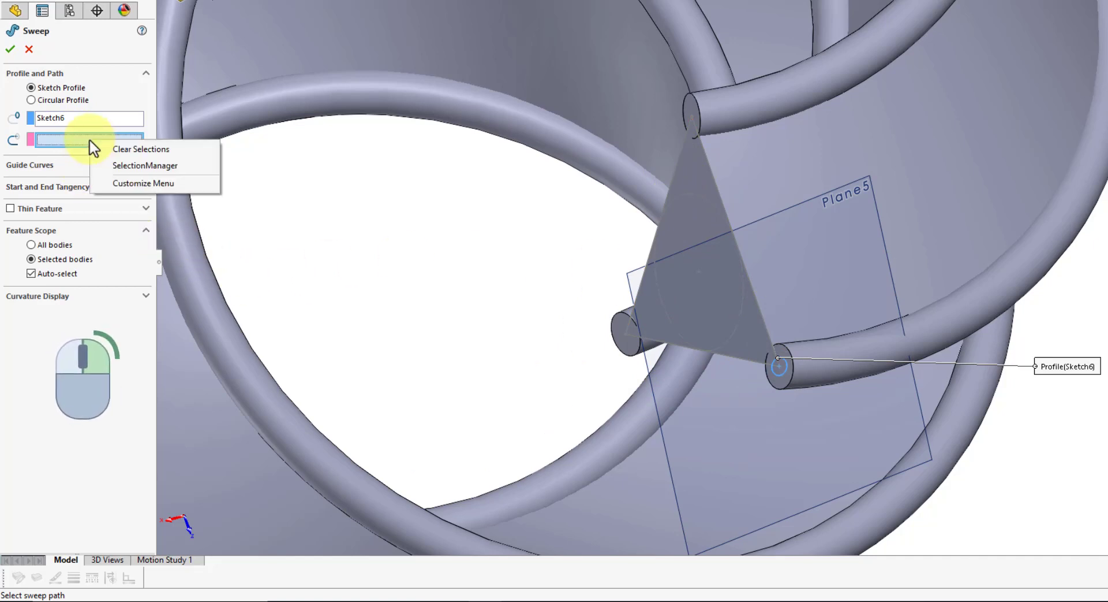
left_click(164, 168)
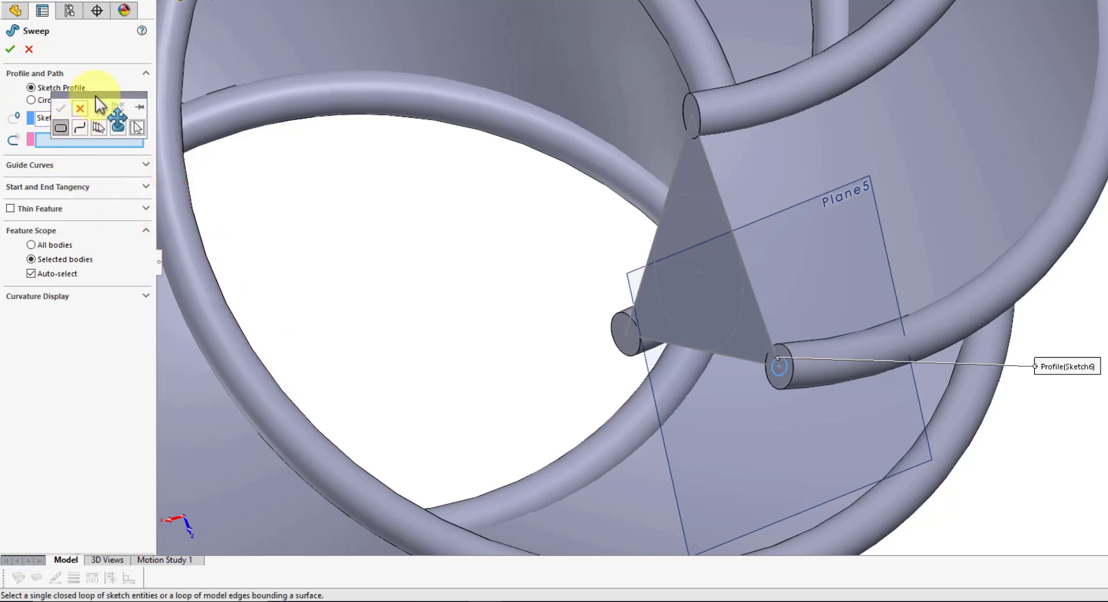
mouse_move(96, 96)
left_mouse_down()
mouse_move(420, 168)
mouse_move(479, 192)
left_mouse_up()
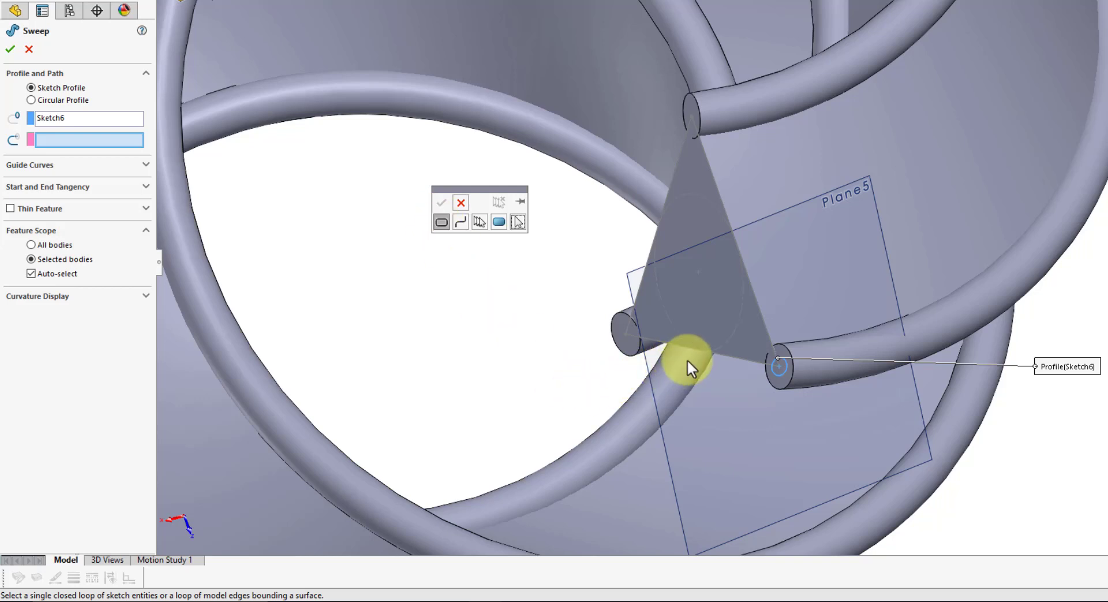
left_click(744, 364)
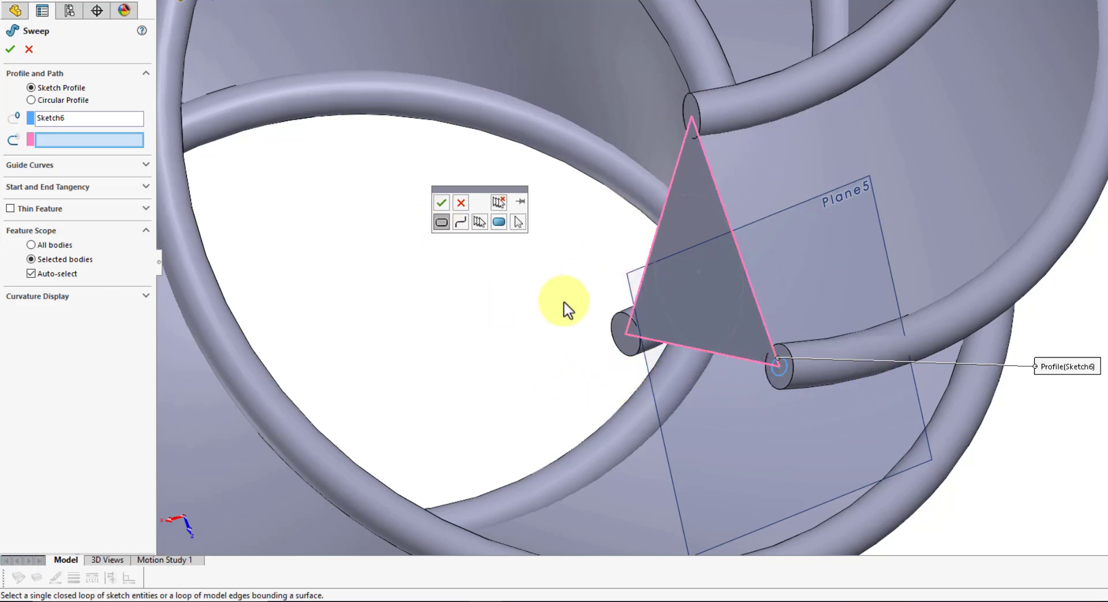
left_click(443, 202)
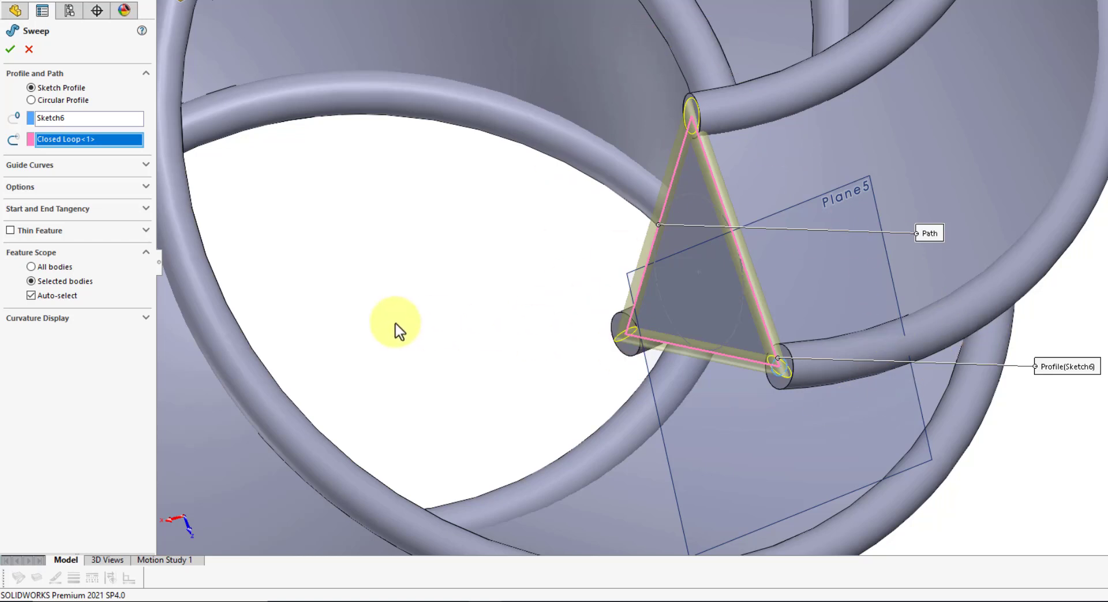
left_click(40, 193)
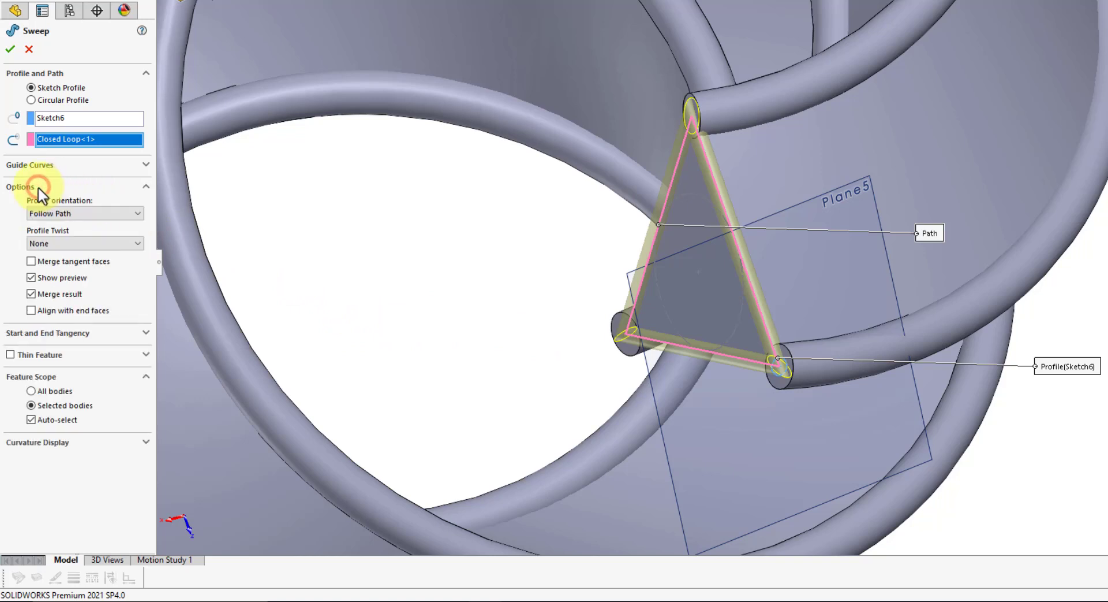
left_click(49, 294)
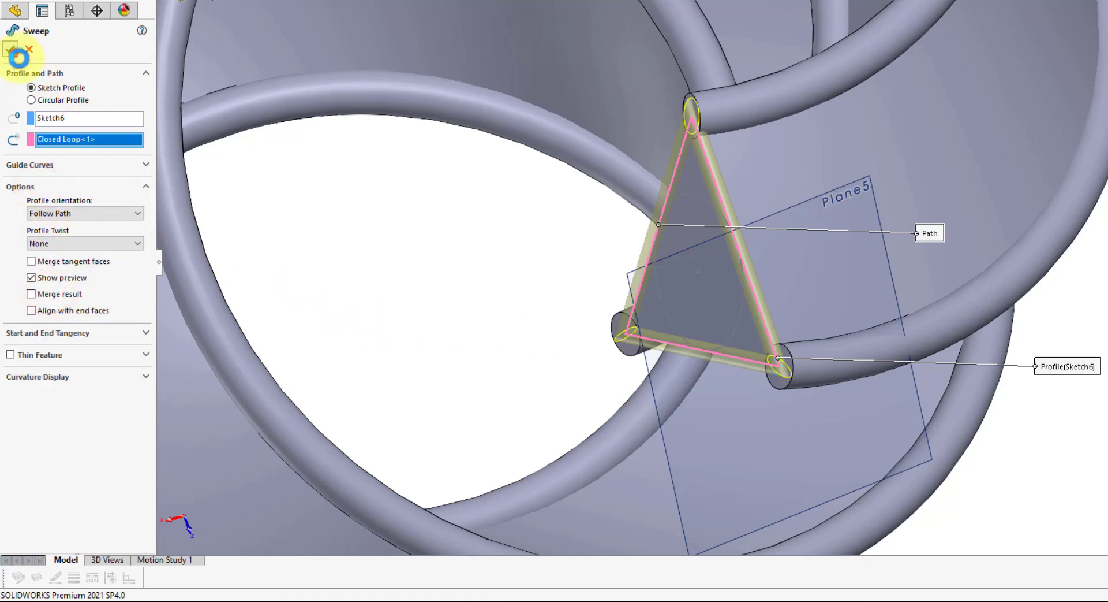
left_click(18, 57)
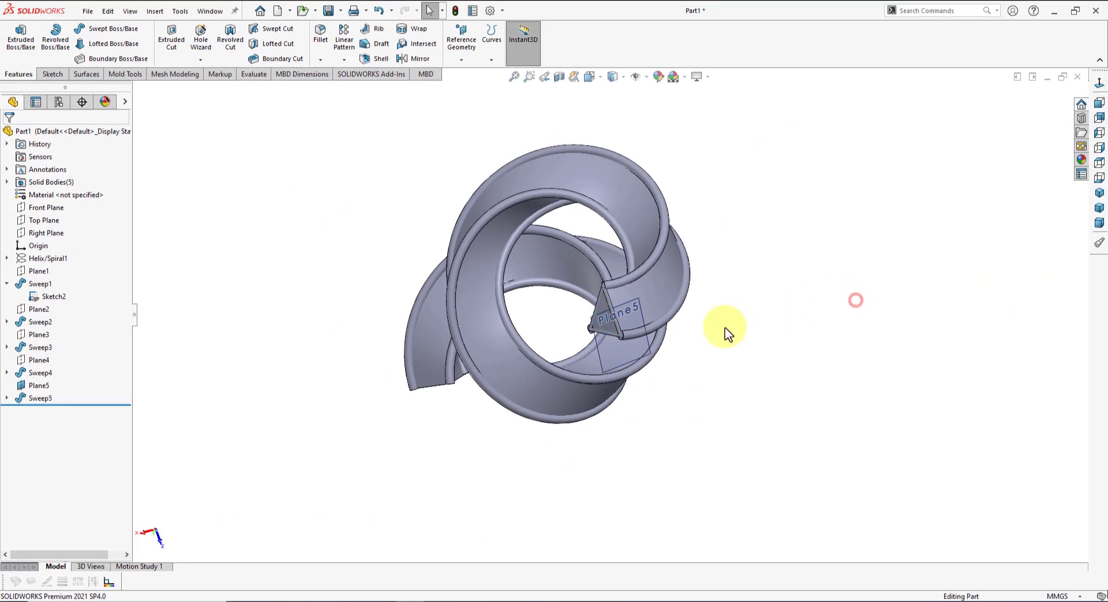
Show the 3DSketch1 helix path under Sweep2.
mouse_move(729, 333)
middle_mouse_down()
mouse_move(735, 389)
mouse_move(717, 364)
mouse_move(712, 289)
middle_mouse_up()
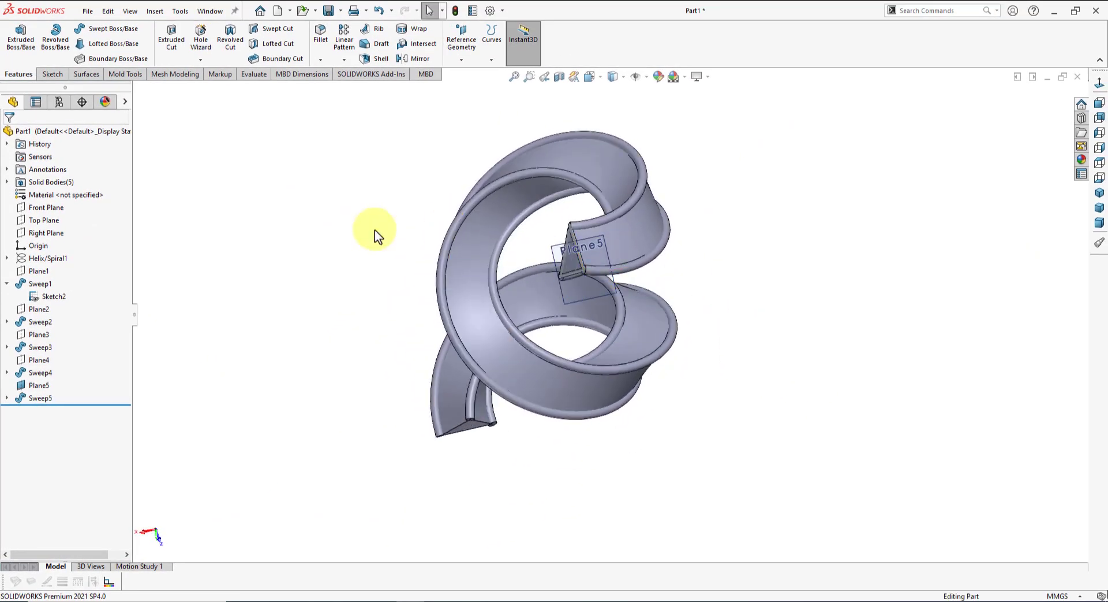
left_click(7, 321)
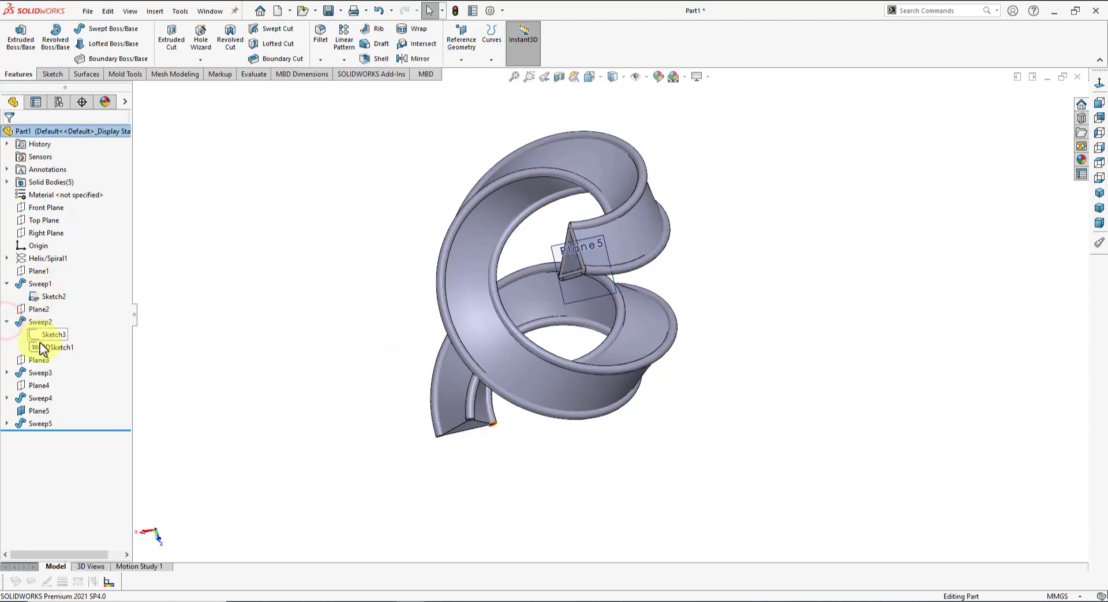
left_click(60, 346)
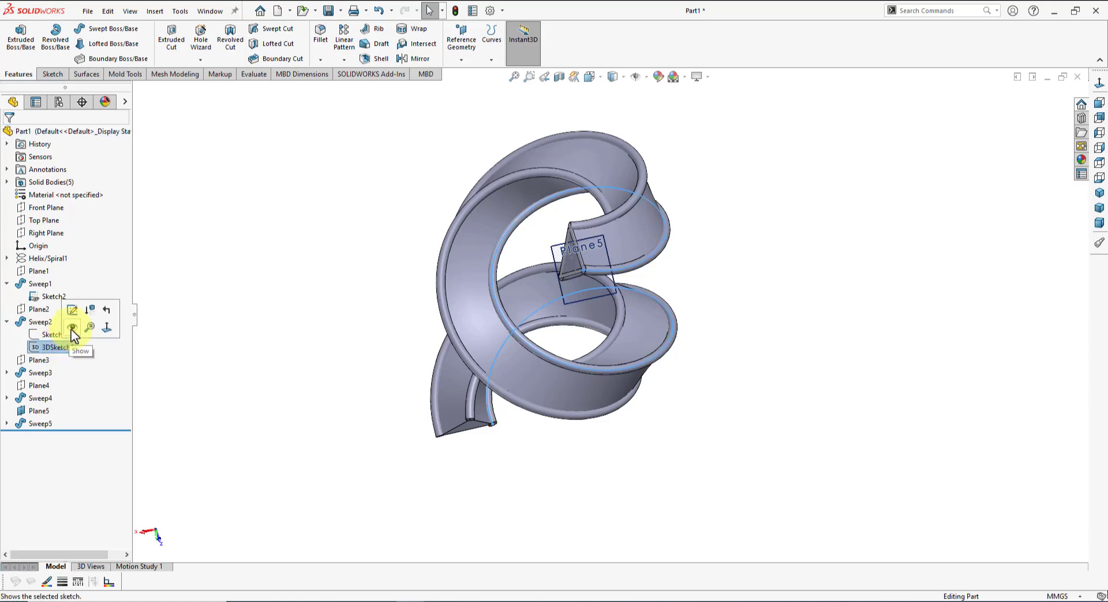
left_click(71, 328)
Hide Plane5.
scroll(665, 355, "down", 3)
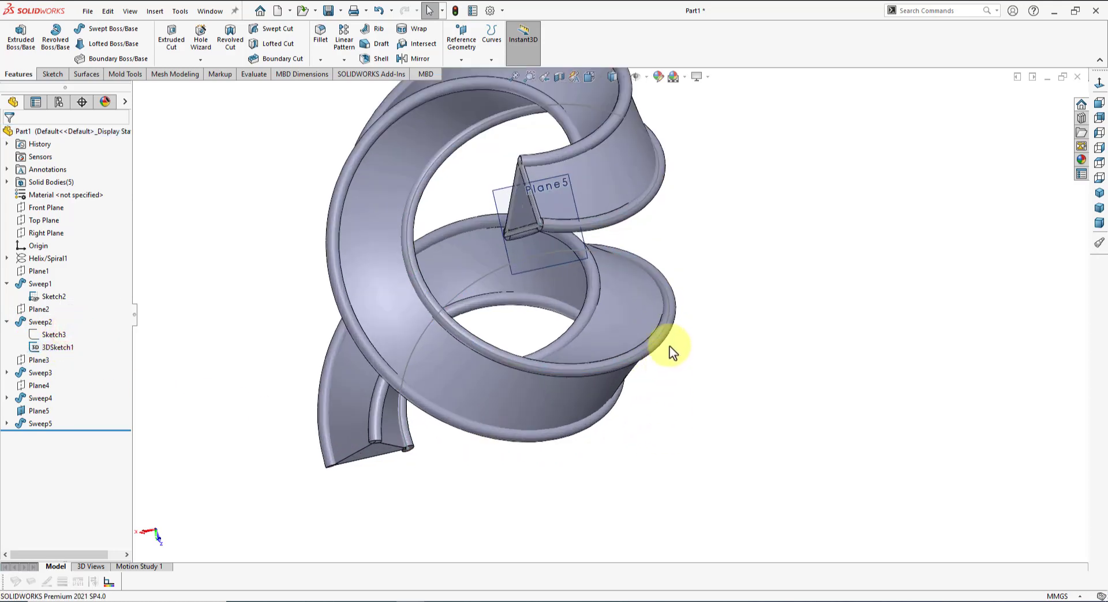
scroll(686, 289, "up", 3)
scroll(593, 178, "down", 2)
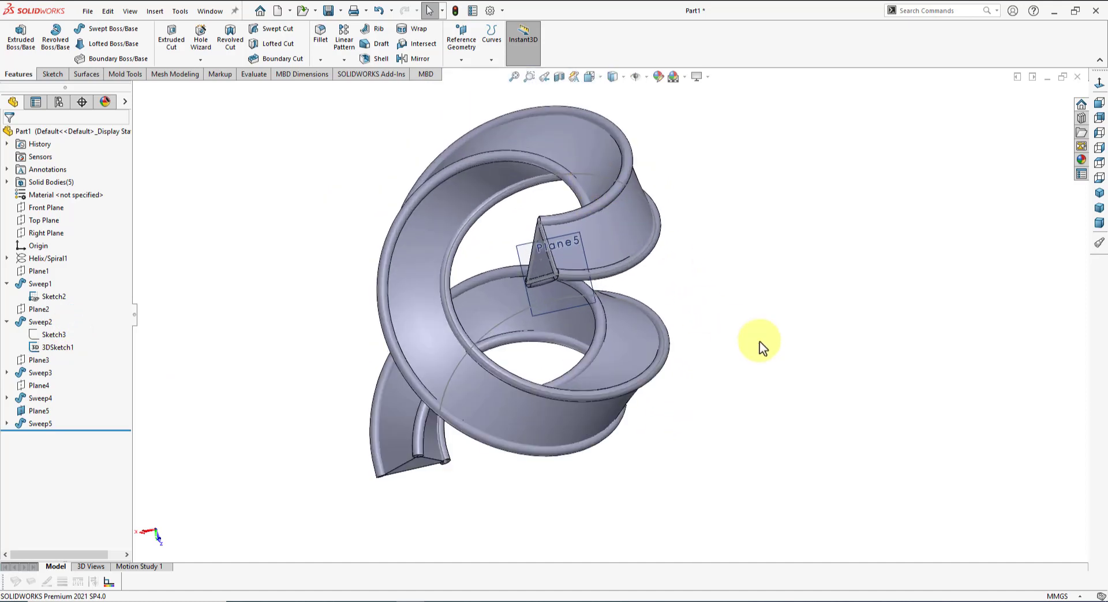
scroll(590, 281, "down", 2)
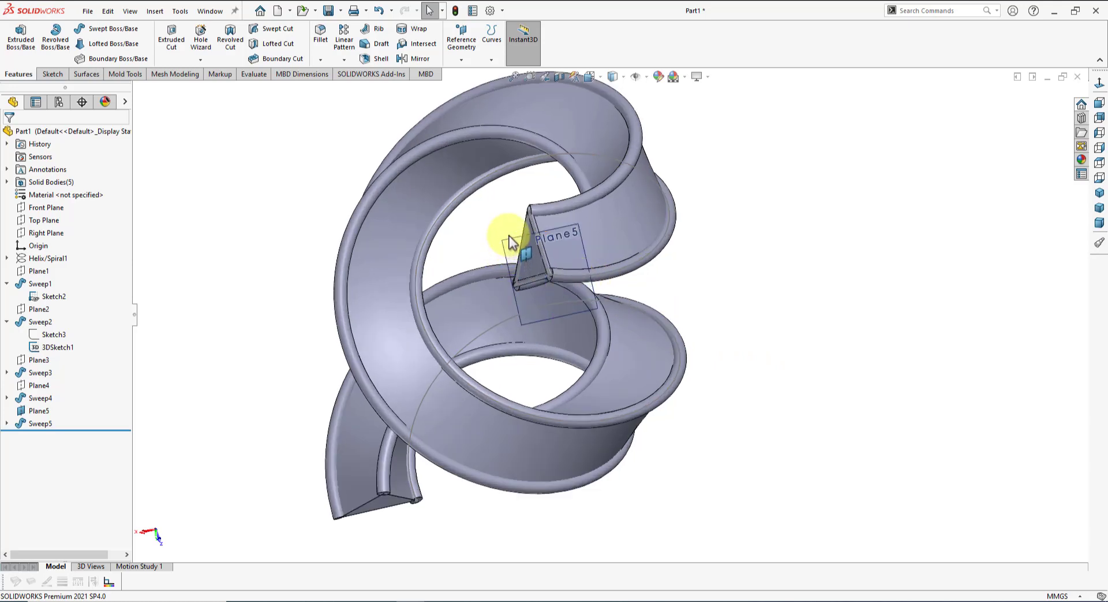
left_click(28, 410)
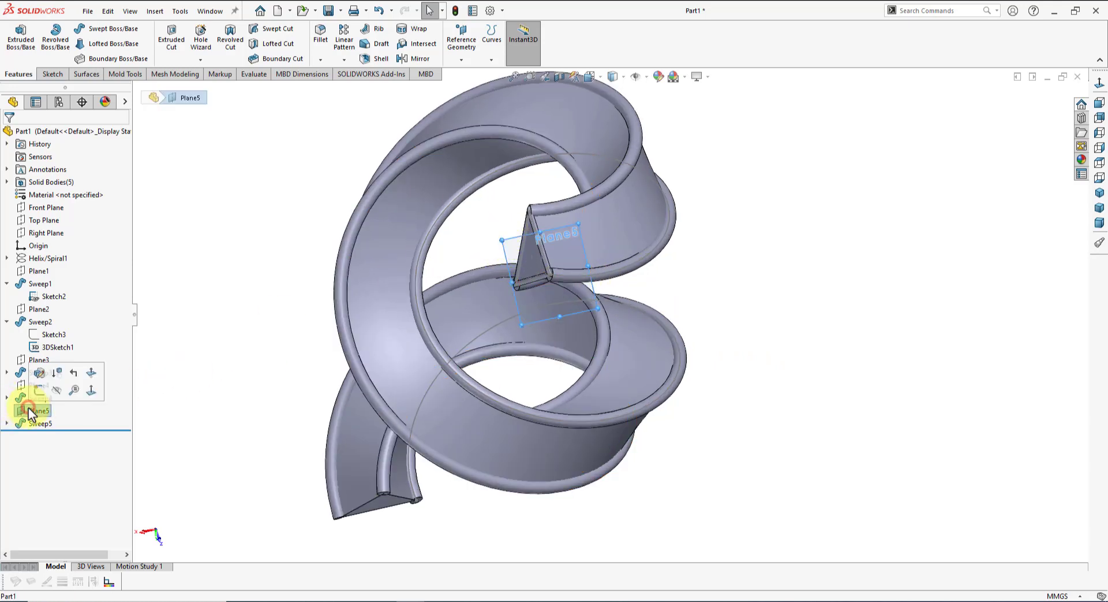
left_click(58, 390)
key("z")
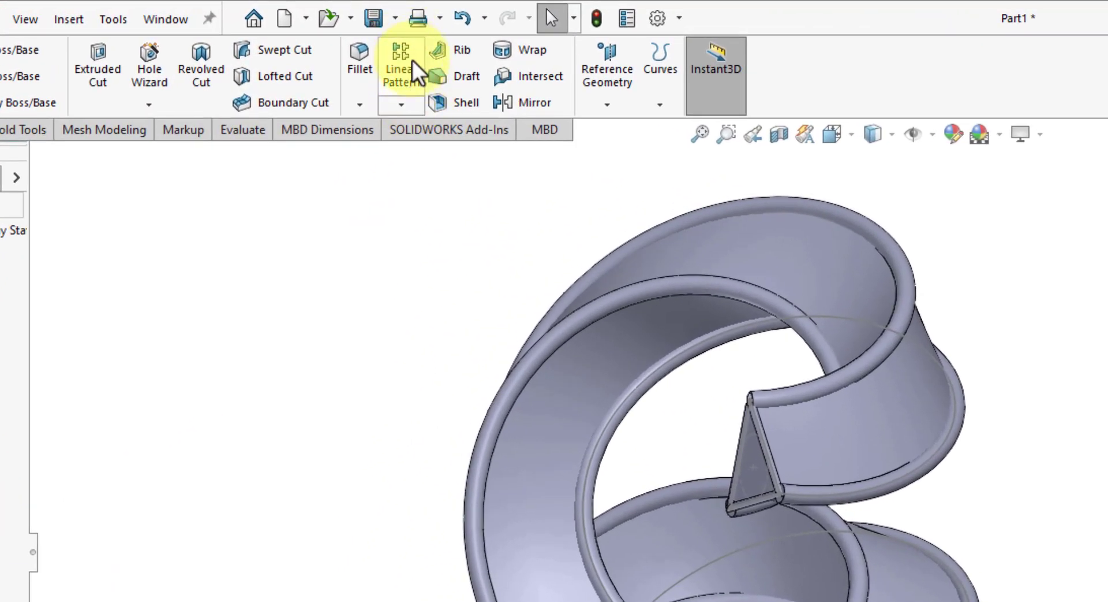
Start a Curve Driven Pattern of bodies with the Sweep5 rung selected.
left_click(411, 101)
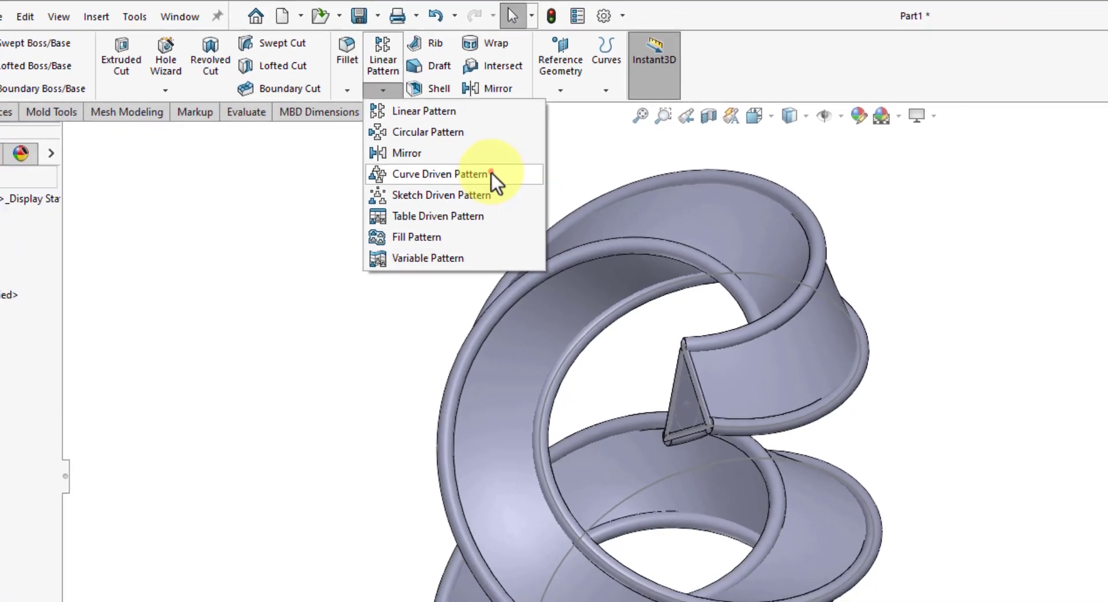
left_click(528, 200)
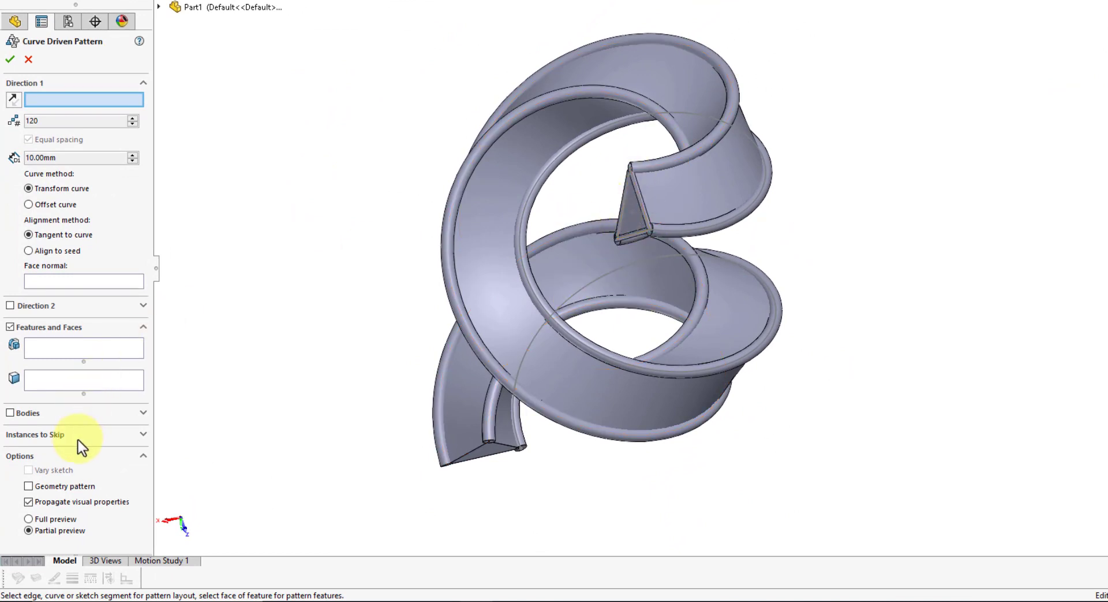
left_click(11, 413)
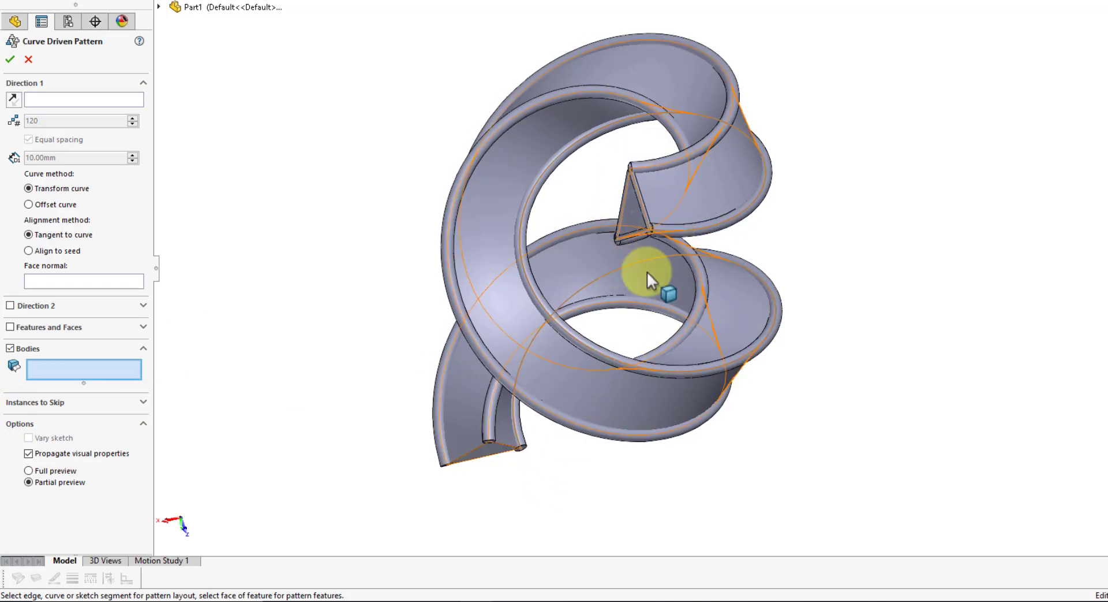
left_click(159, 7)
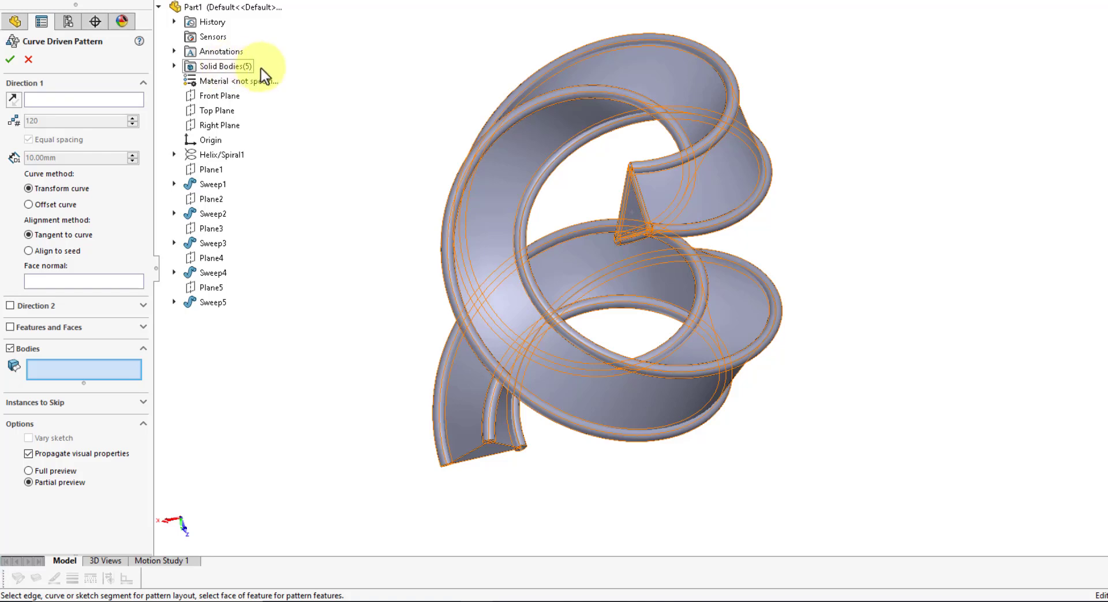
left_click(175, 66)
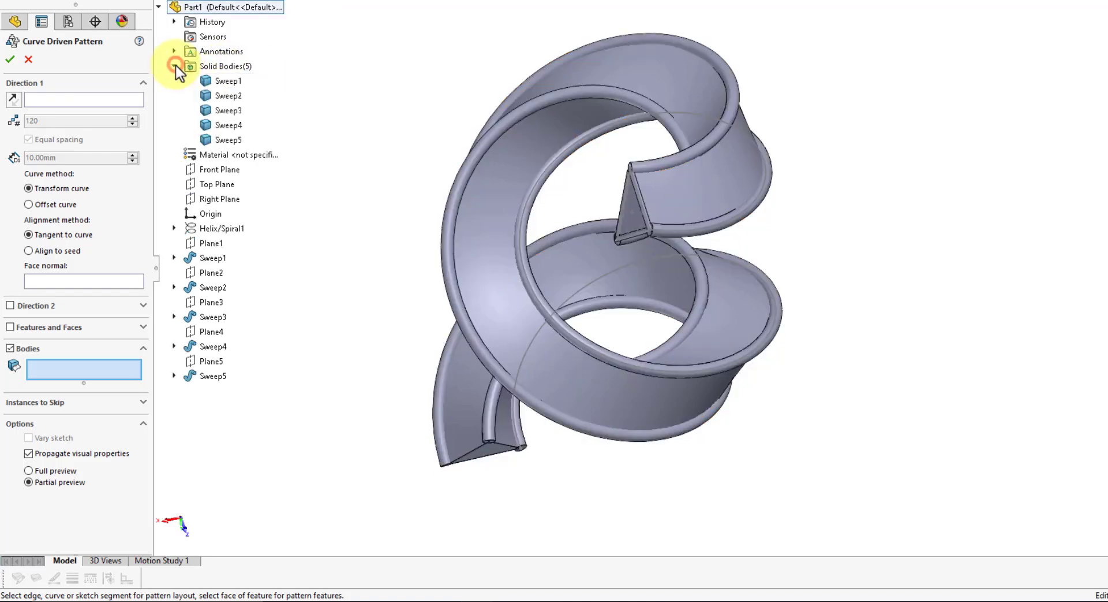
left_click(231, 140)
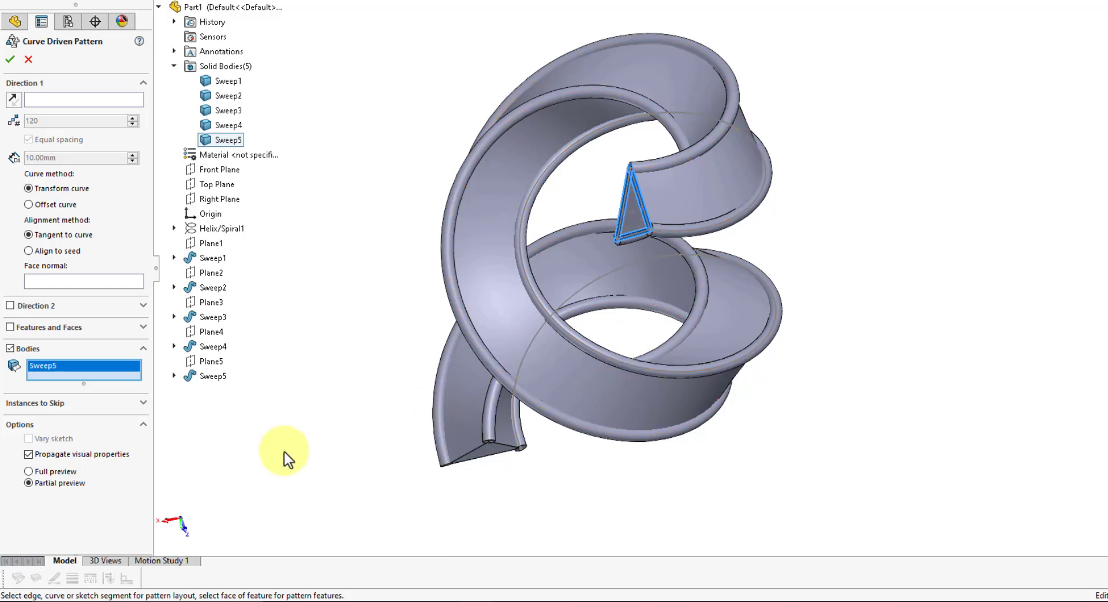
Pattern it along Spline2@3DSketch1, 120 equal instances, with a face normal reference.
left_click(60, 100)
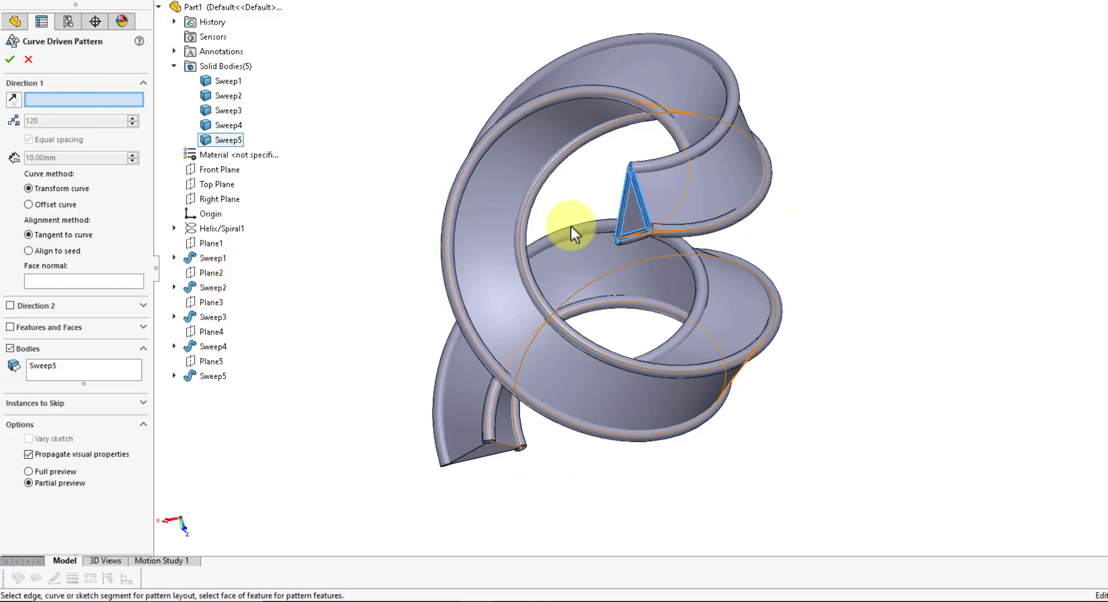
left_click(691, 114)
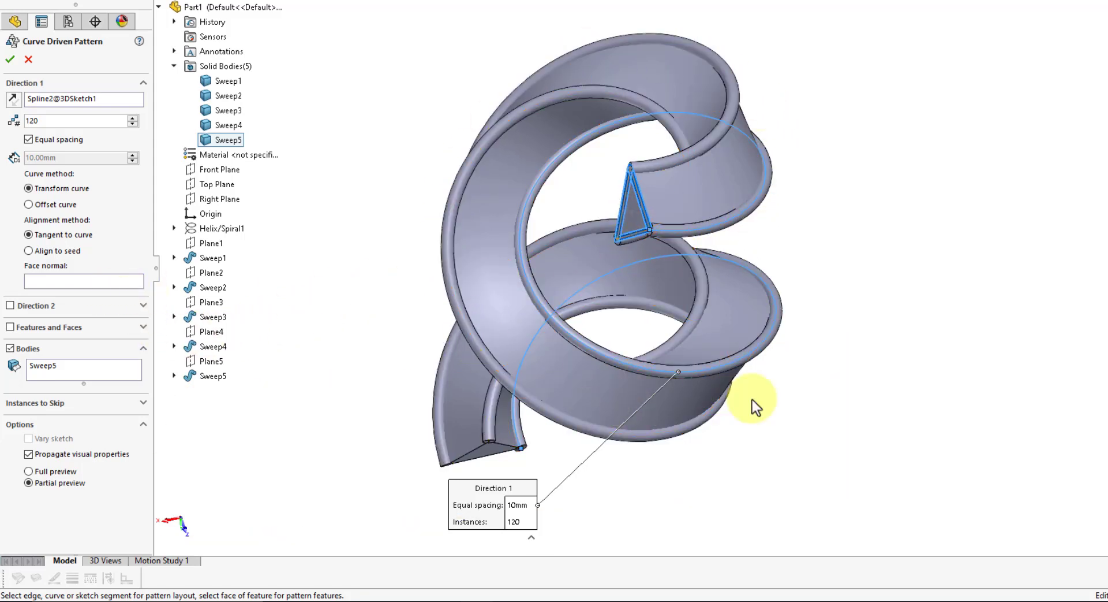
left_click(71, 281)
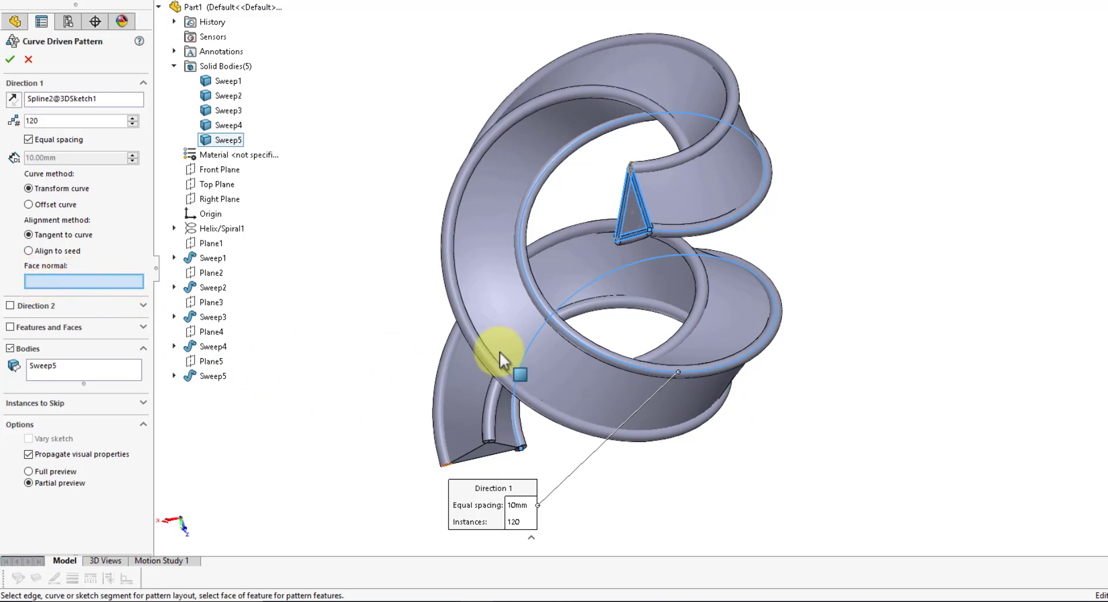
left_click(700, 189)
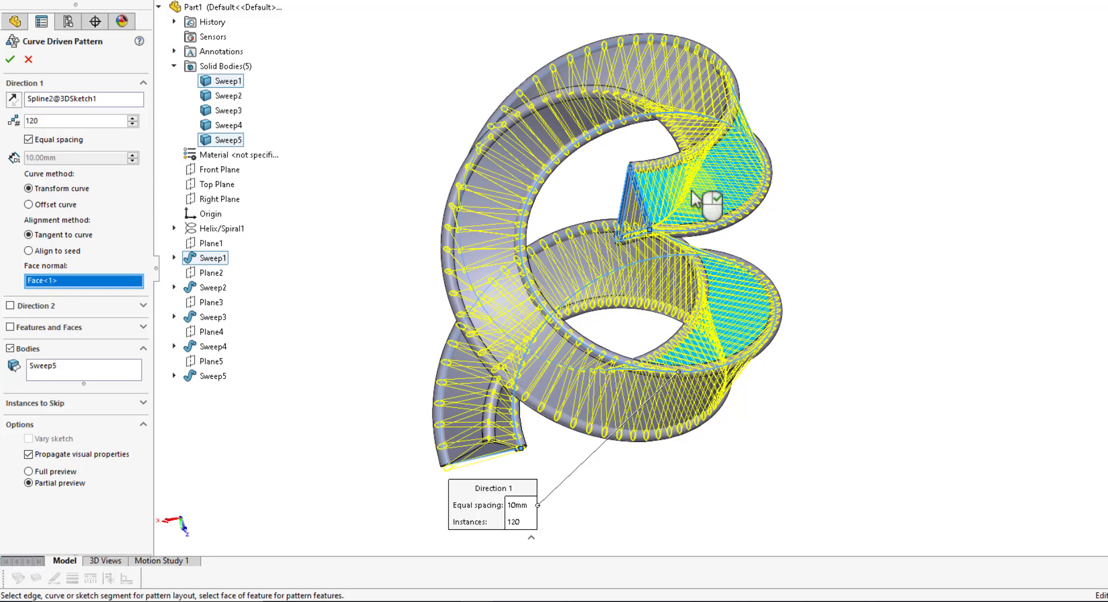
double_click(49, 120)
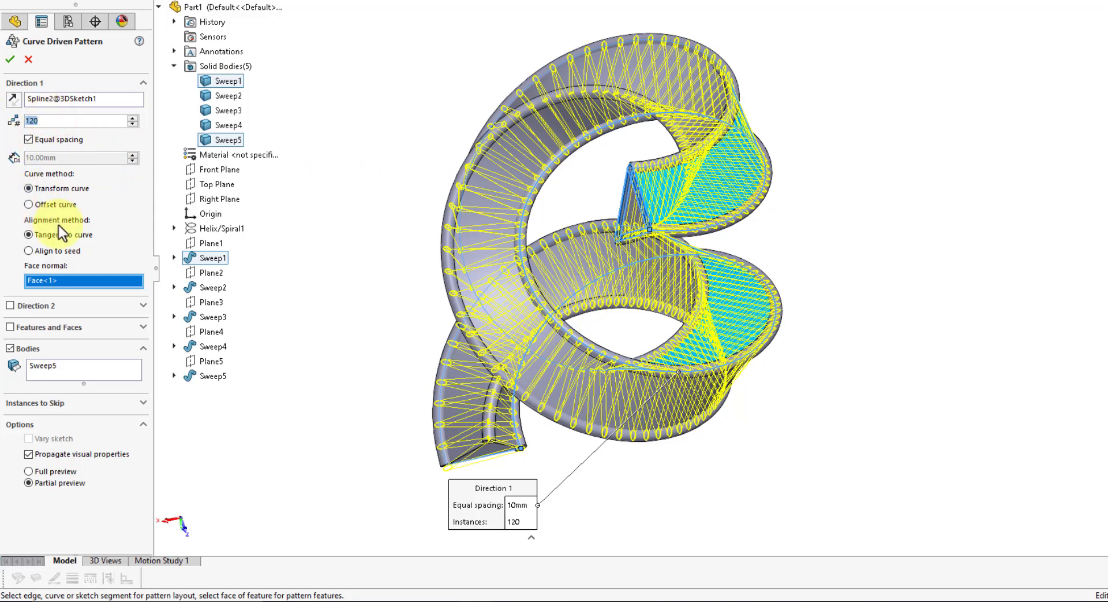
left_click(10, 59)
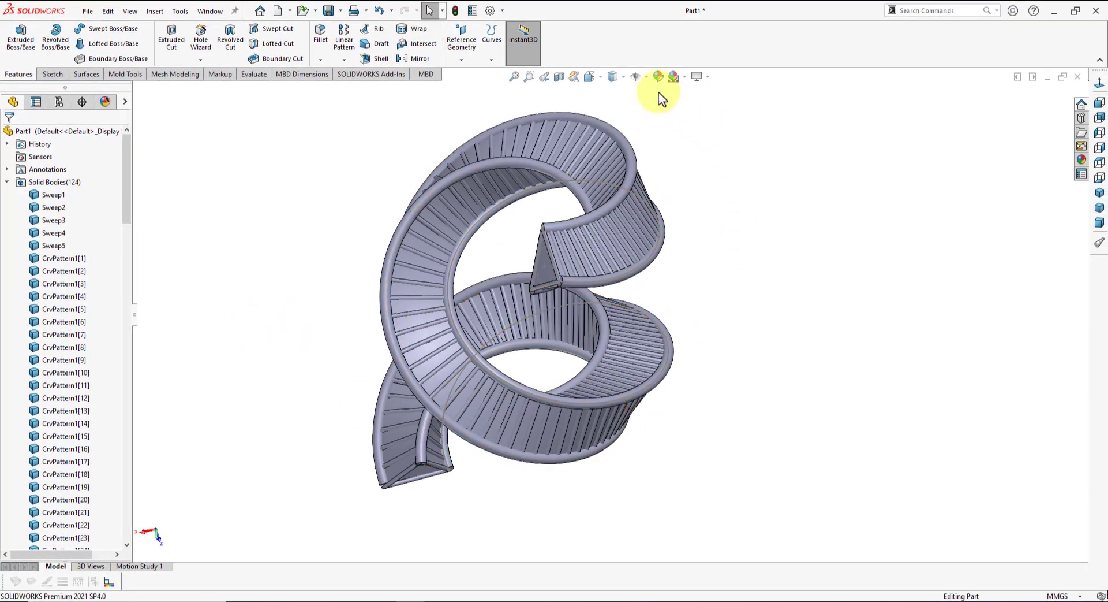
left_click(646, 76)
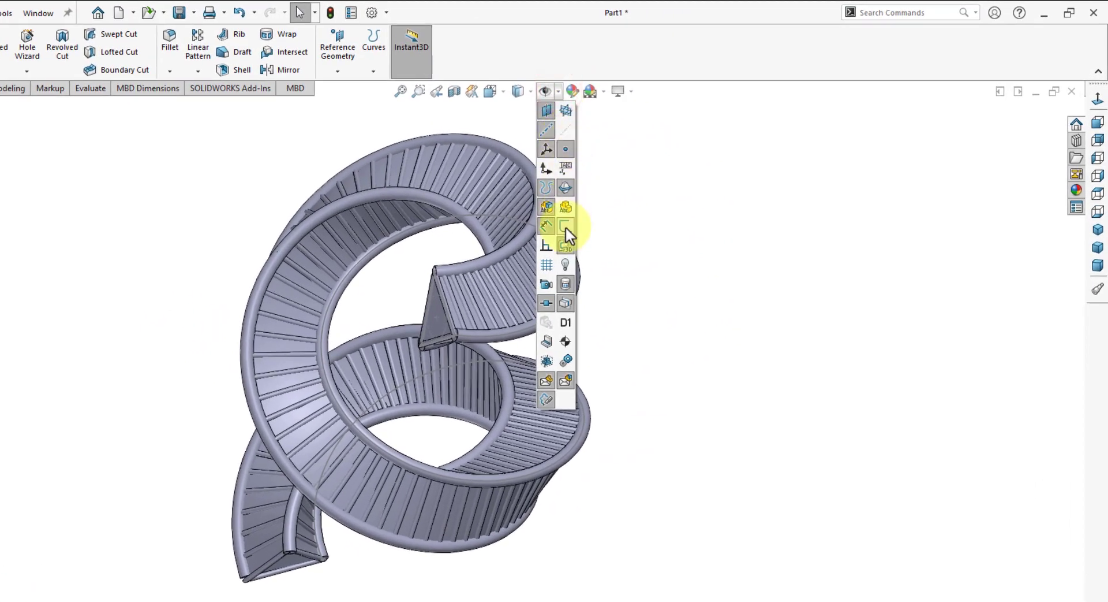
left_click(675, 305)
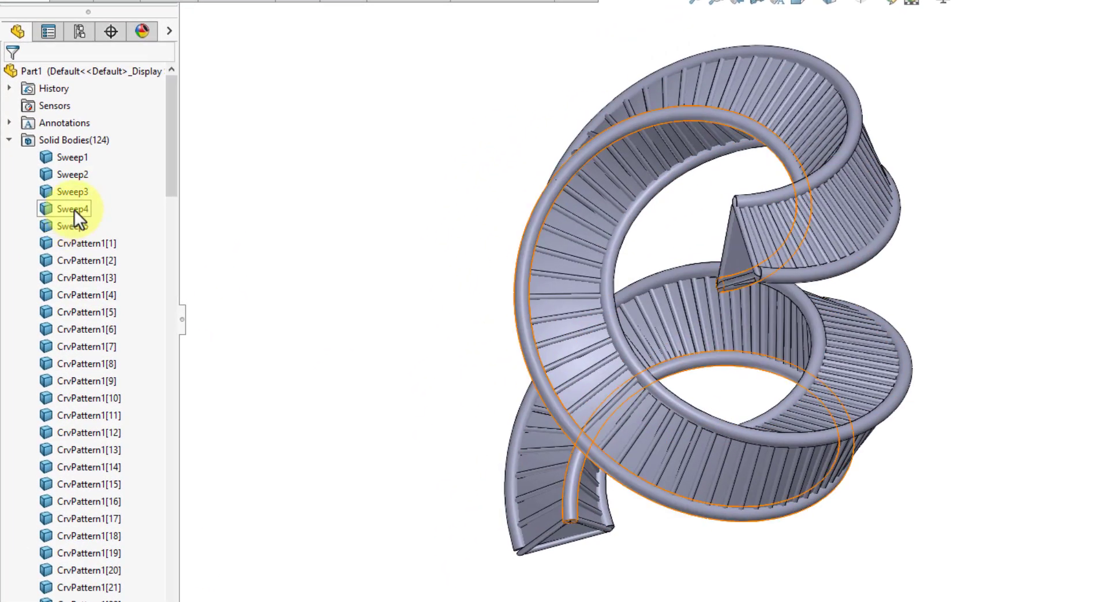
left_click(75, 157)
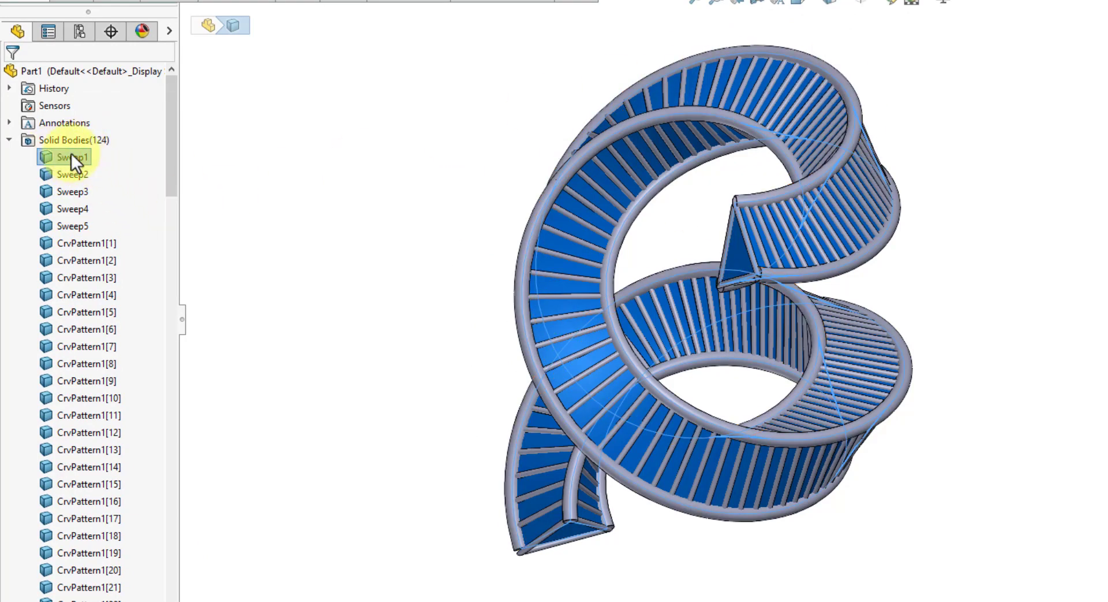
Hide the Sweep1 band body.
right_click(57, 156)
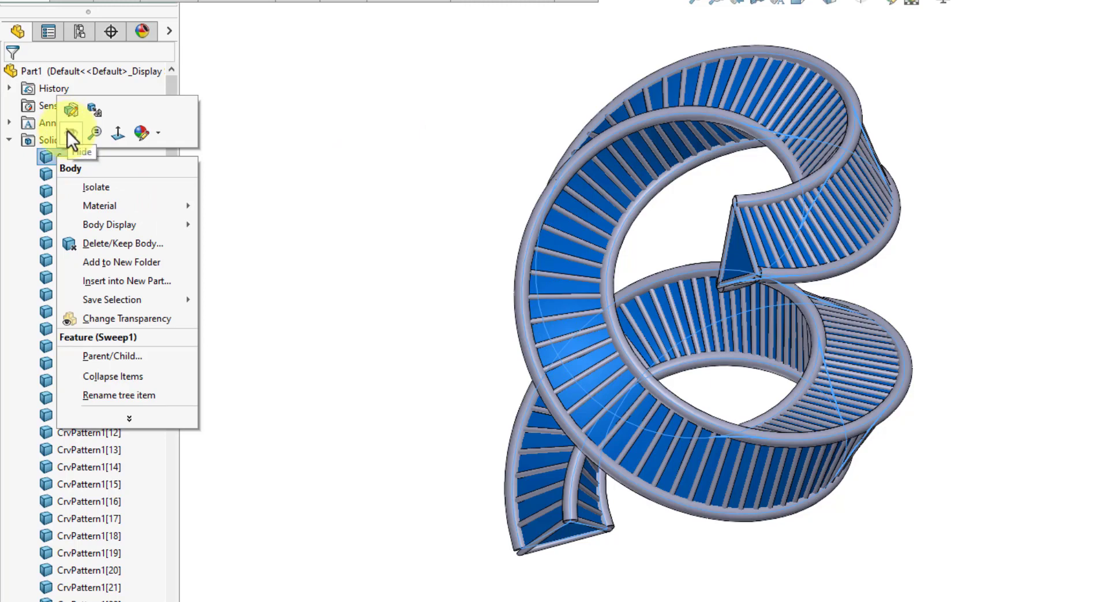
left_click(69, 133)
left_click(396, 313)
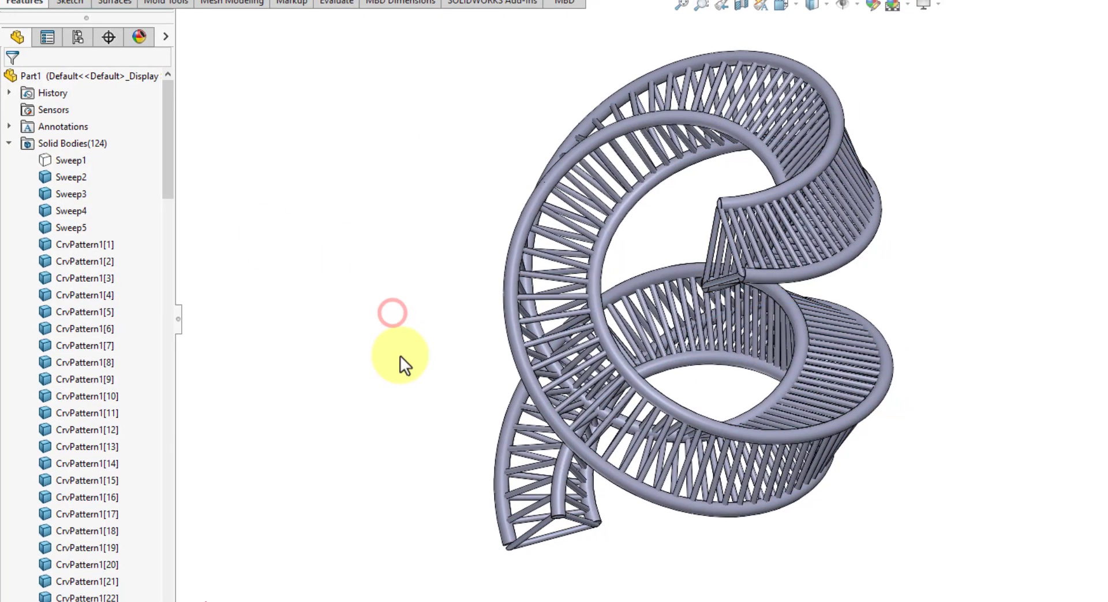
Orbit and zoom around the open tube-and-rung lattice to inspect it.
mouse_move(404, 364)
middle_mouse_down()
mouse_move(334, 242)
mouse_move(265, 317)
mouse_move(206, 319)
mouse_move(337, 292)
mouse_move(344, 317)
mouse_move(272, 366)
middle_mouse_up()
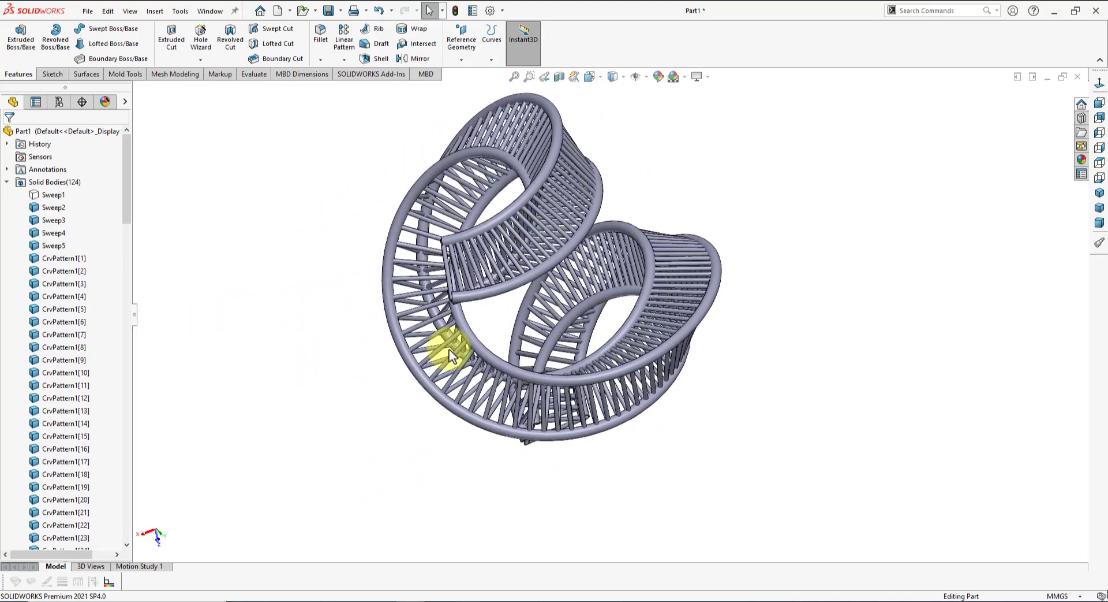
scroll(445, 268, "down", 2)
scroll(445, 267, "down", 2)
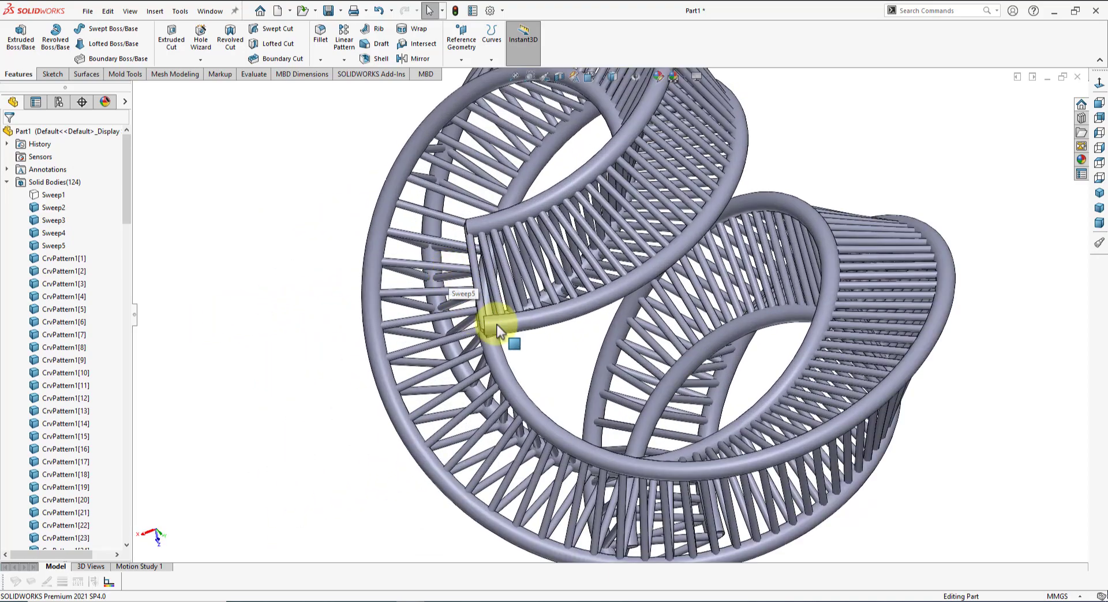
mouse_move(496, 330)
middle_mouse_down()
mouse_move(519, 317)
mouse_move(495, 279)
middle_mouse_up()
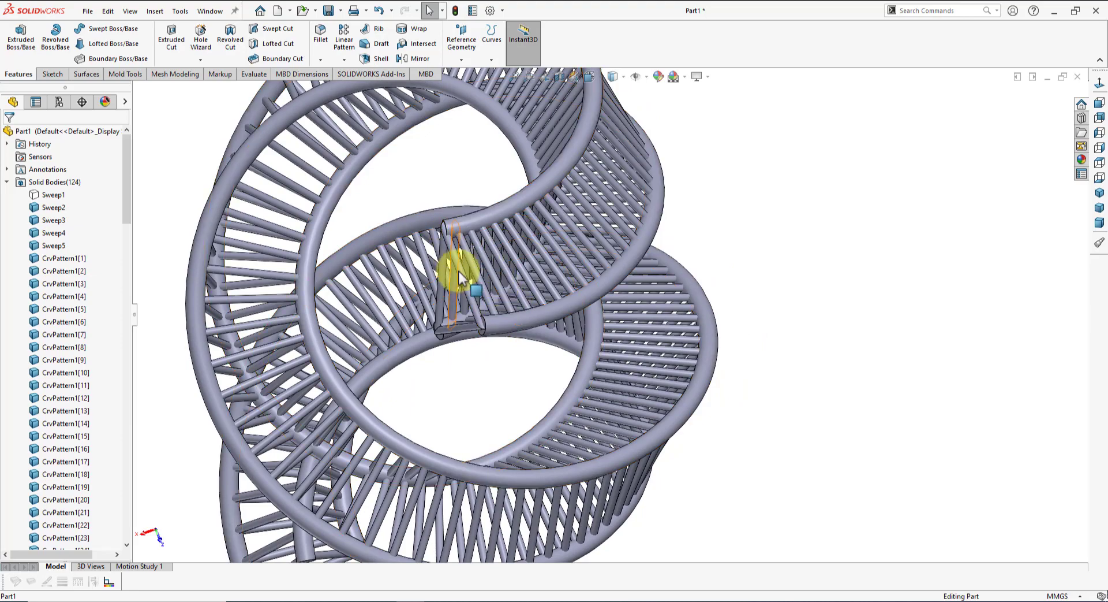
scroll(460, 278, "up", 3)
mouse_move(500, 458)
middle_mouse_down()
mouse_move(495, 292)
mouse_move(508, 508)
middle_mouse_up()
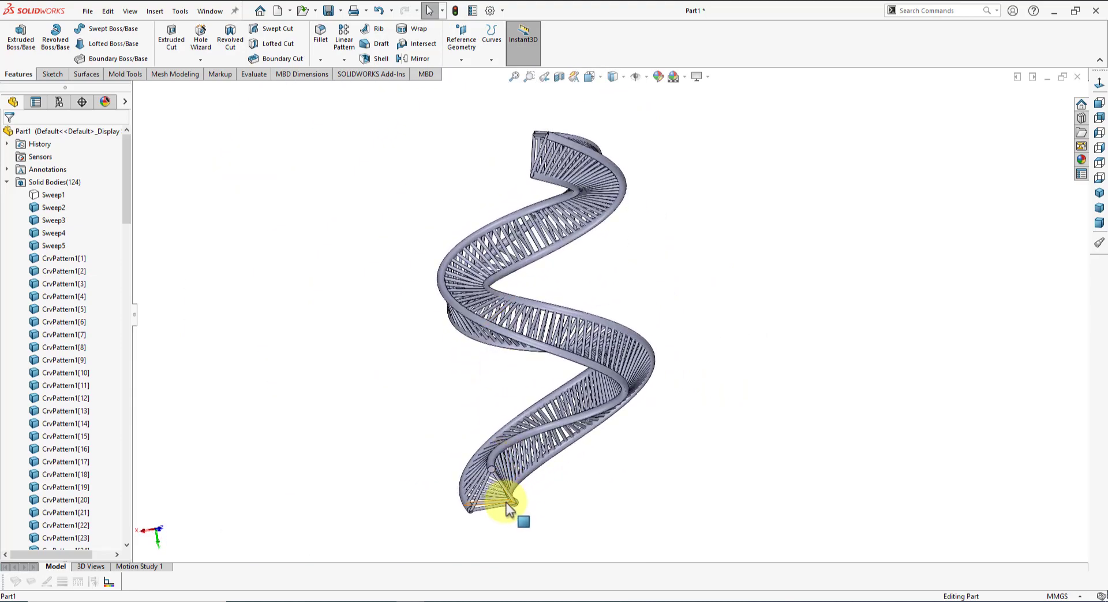
scroll(508, 508, "down", 2)
middle_click_drag(539, 470, 477, 505)
scroll(508, 476, "down", 2)
scroll(514, 443, "down", 3)
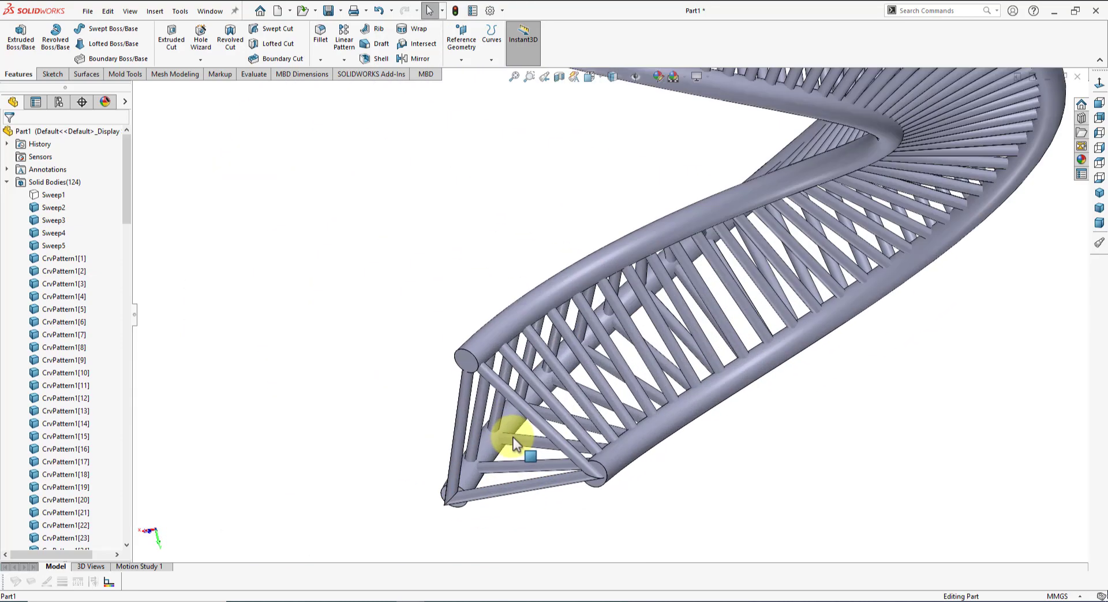
scroll(494, 447, "up", 5)
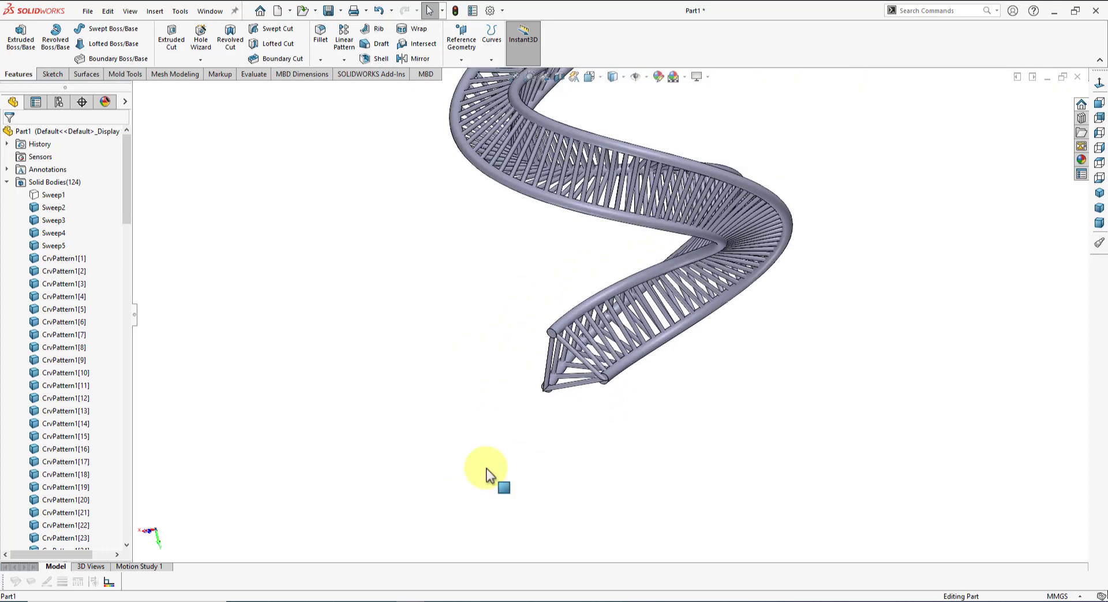
Delete the lower end rung body CrvPattern1[119] with Delete/Keep Body.
key("f")
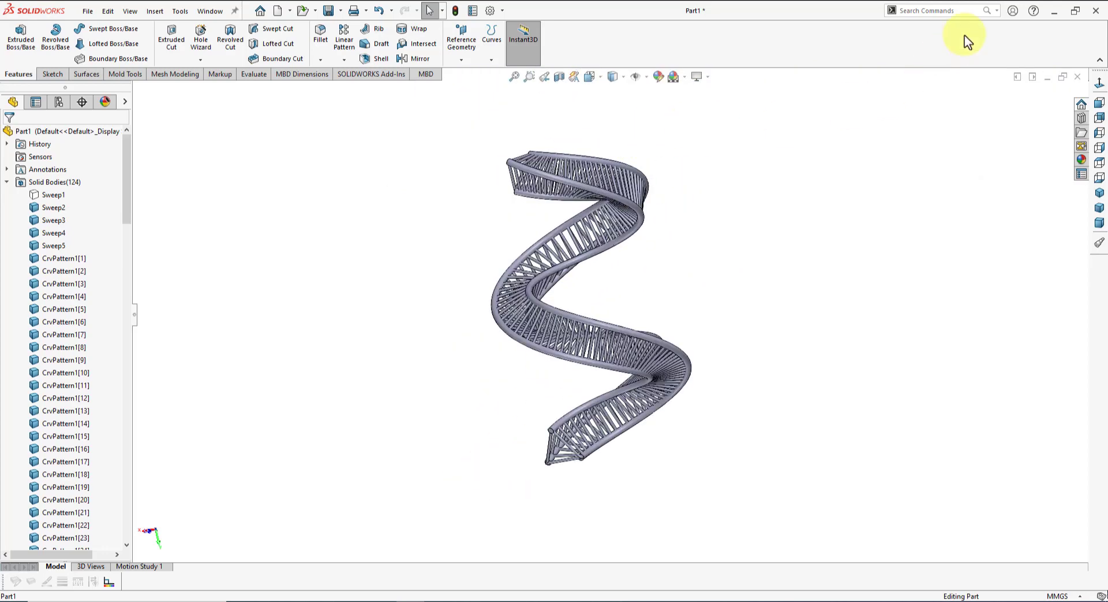
left_click(945, 13)
type("d")
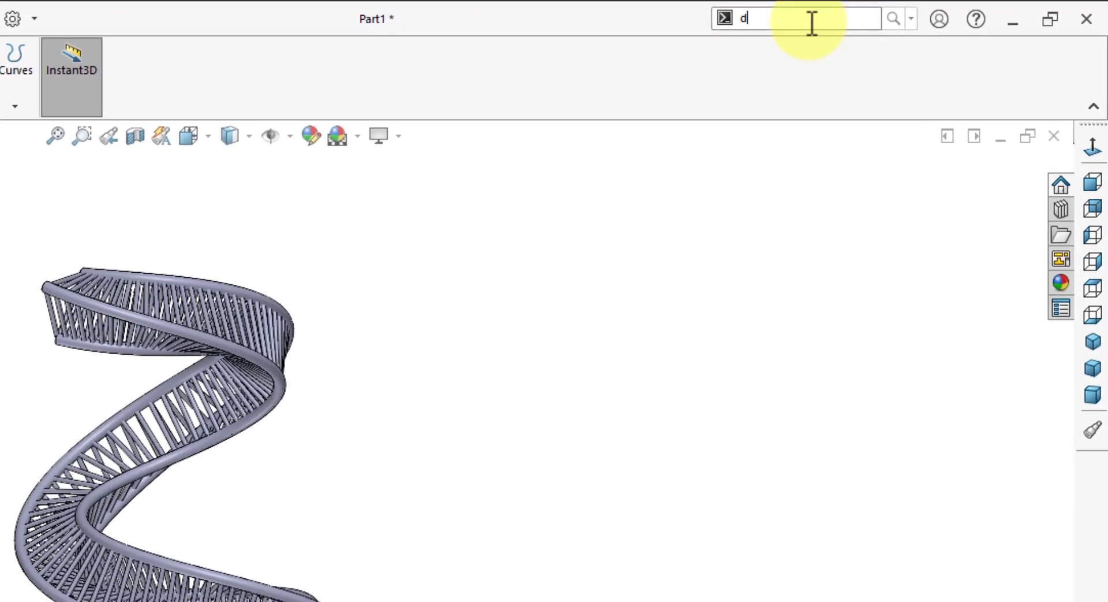
type("elete")
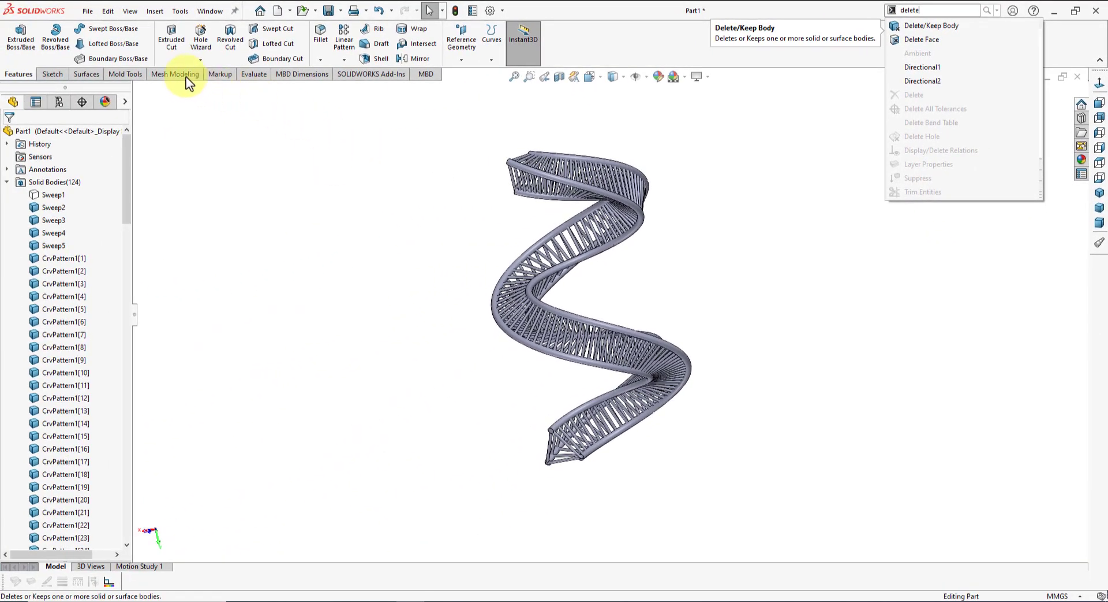
left_click(185, 75)
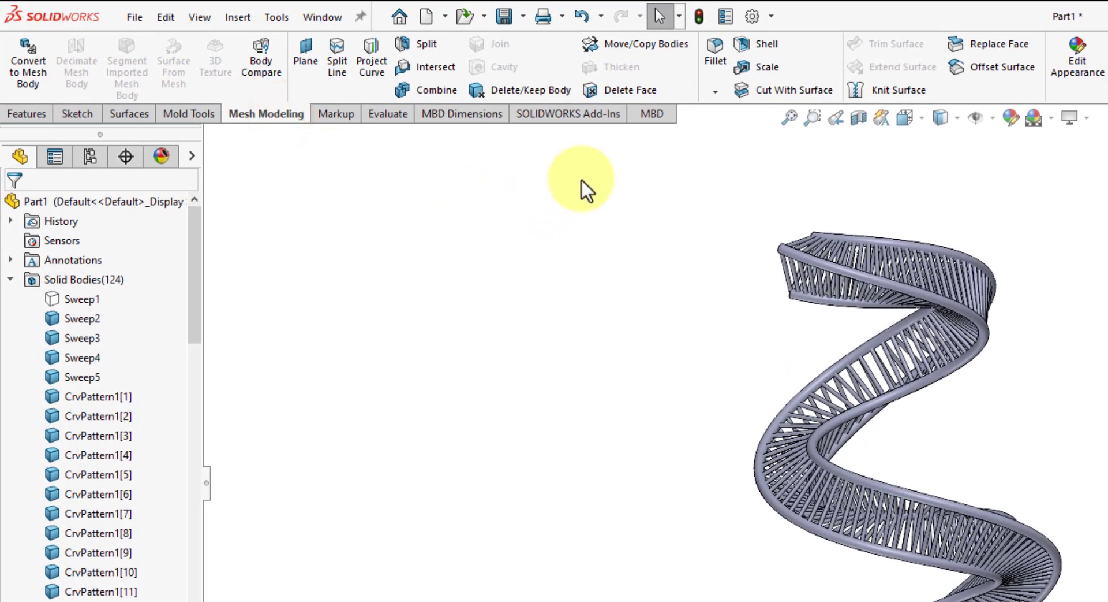
left_click(546, 95)
scroll(583, 448, "down", 5)
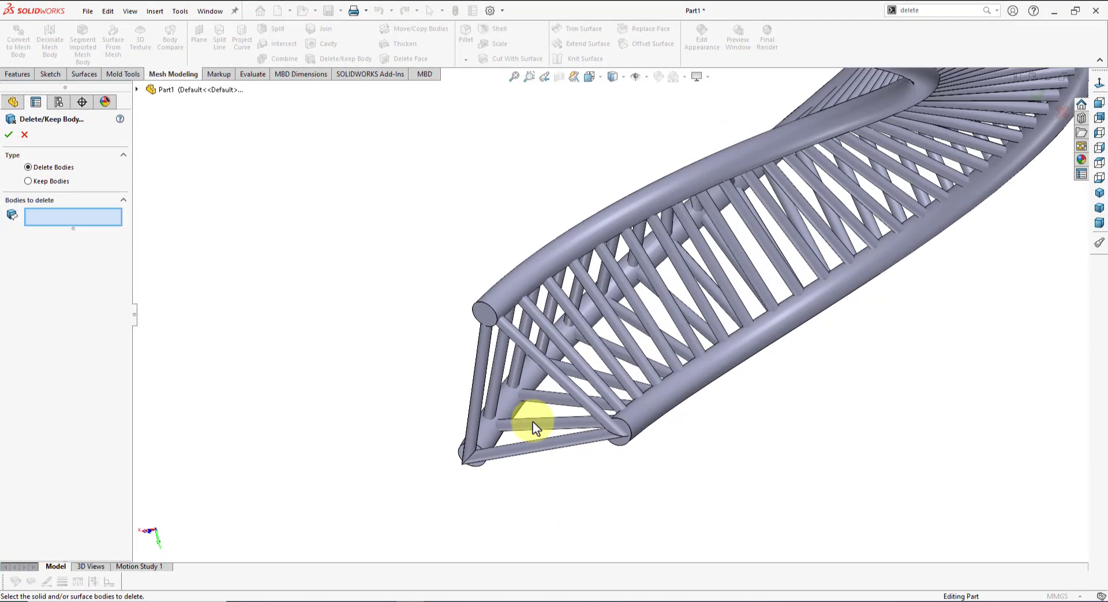
left_click(549, 369)
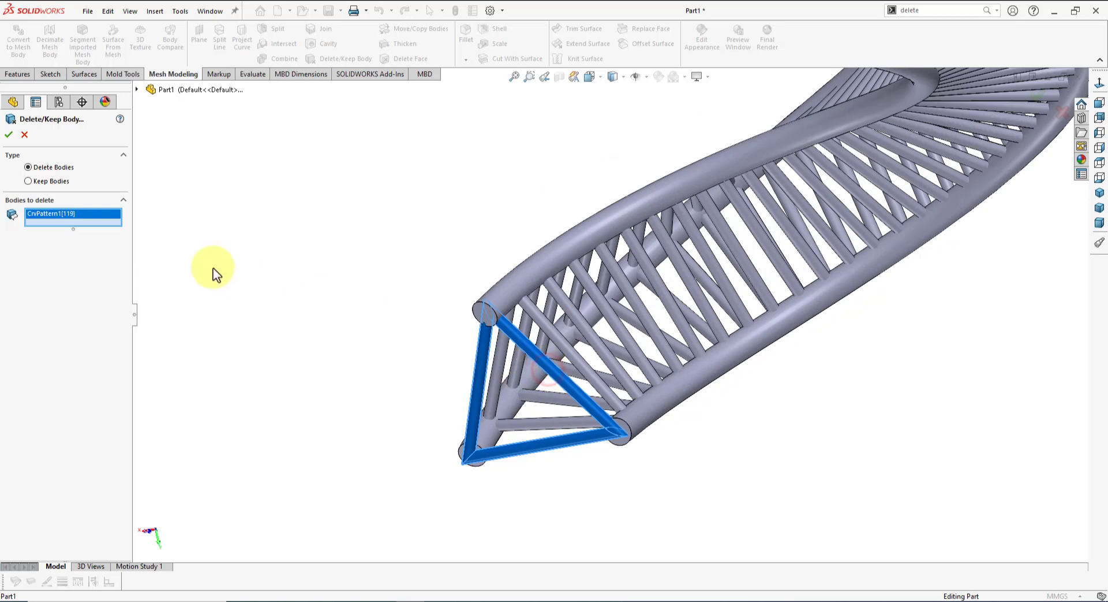
left_click(10, 137)
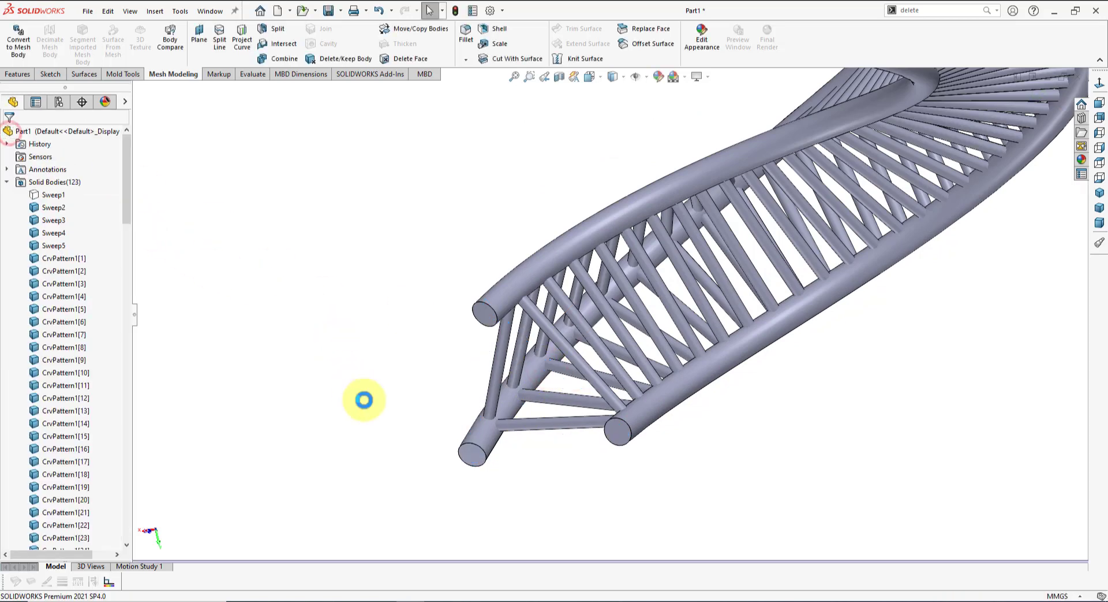
Delete the original Sweep5 rung at the upper end as well.
scroll(365, 399, "up", 3)
scroll(366, 403, "up", 3)
scroll(580, 215, "down", 3)
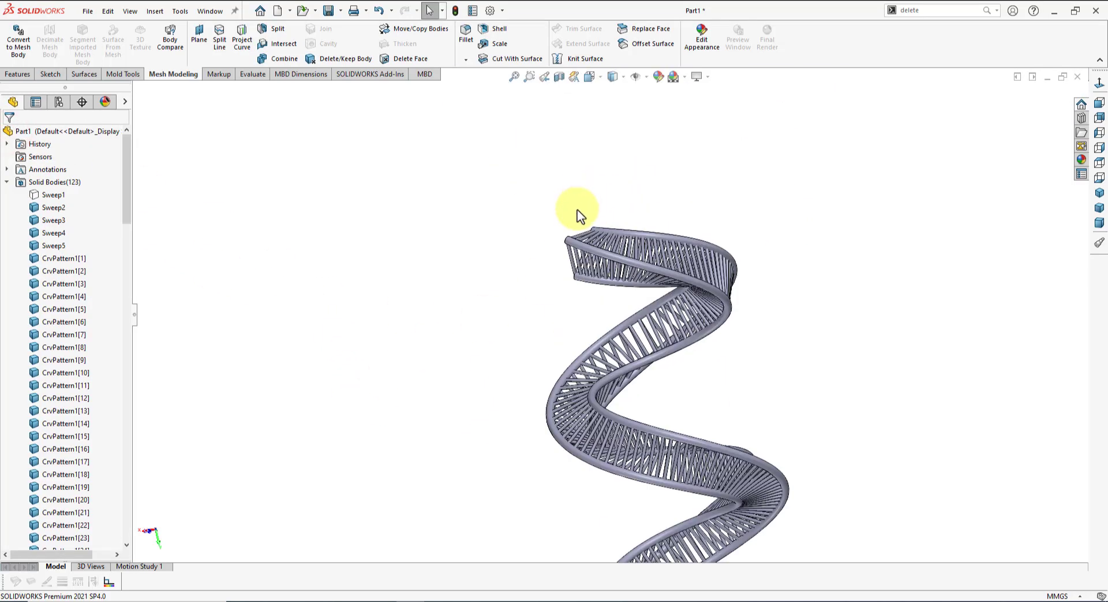
scroll(586, 352, "down", 2)
scroll(636, 373, "down", 3)
scroll(635, 396, "down", 2)
scroll(612, 306, "down", 2)
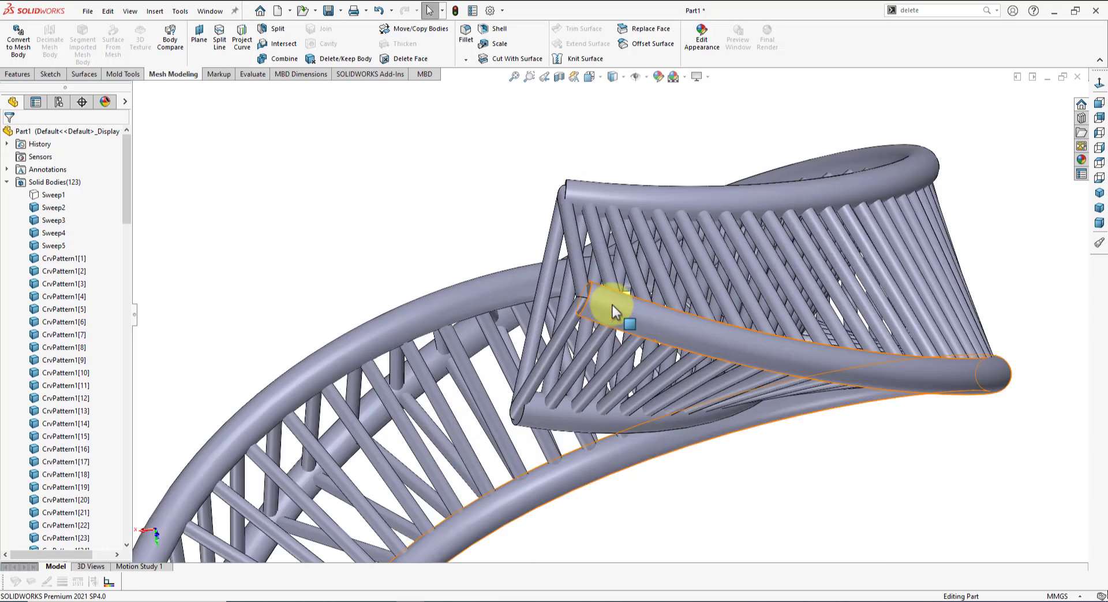
scroll(586, 316, "down", 2)
scroll(574, 322, "down", 2)
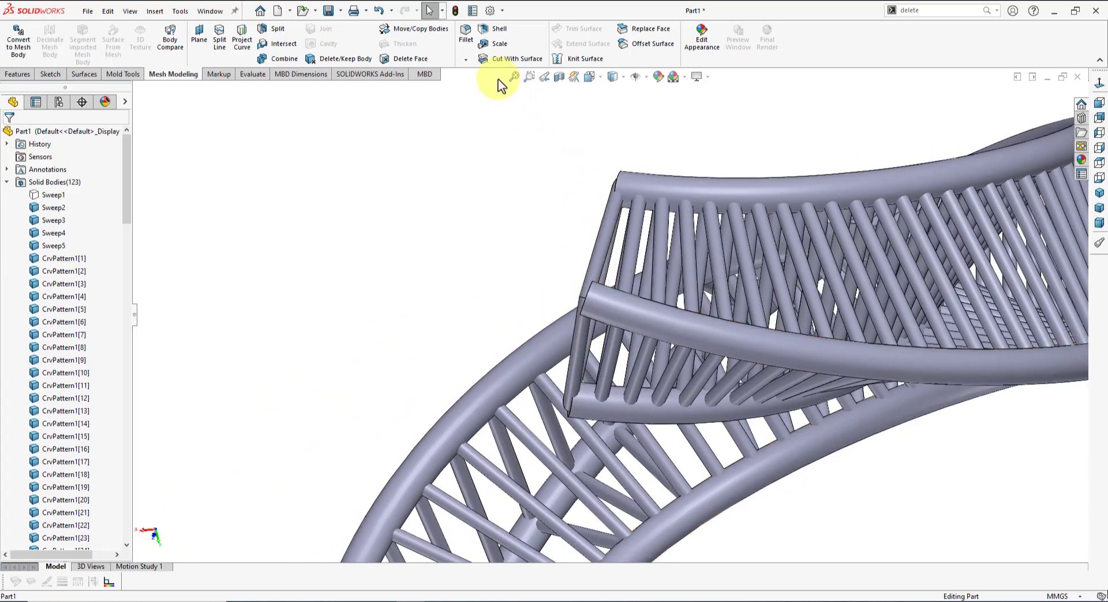
left_click(337, 58)
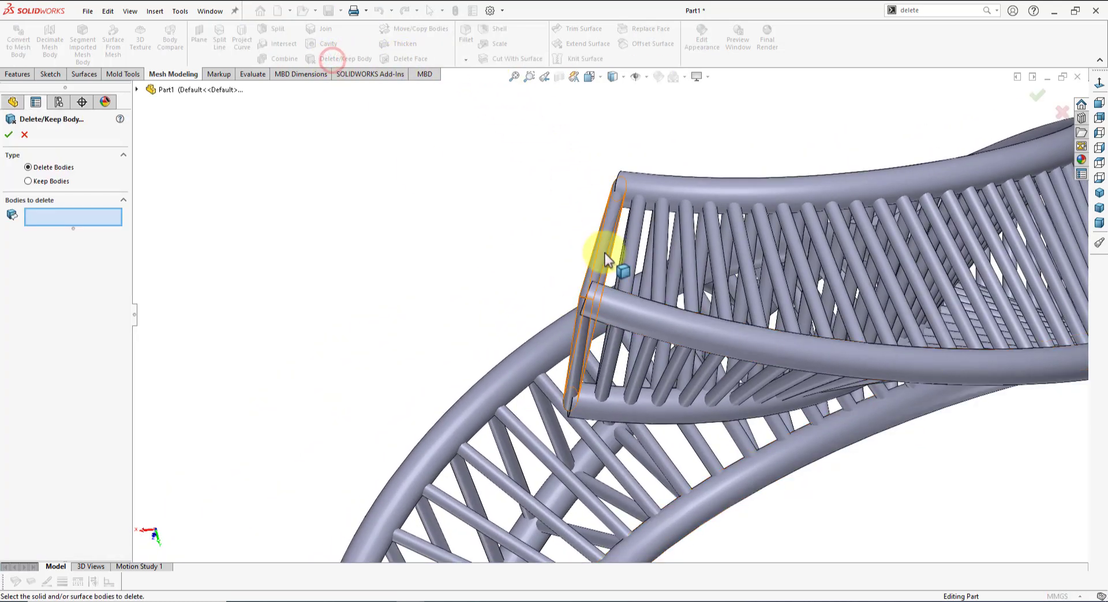
left_click(600, 245)
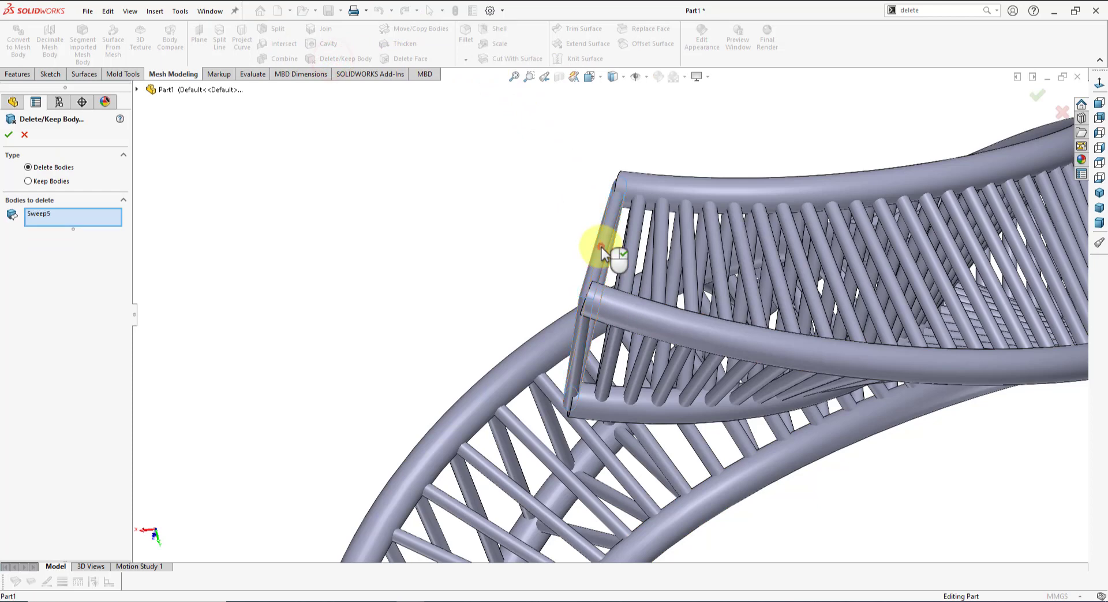
left_click(9, 136)
scroll(323, 257, "up", 3)
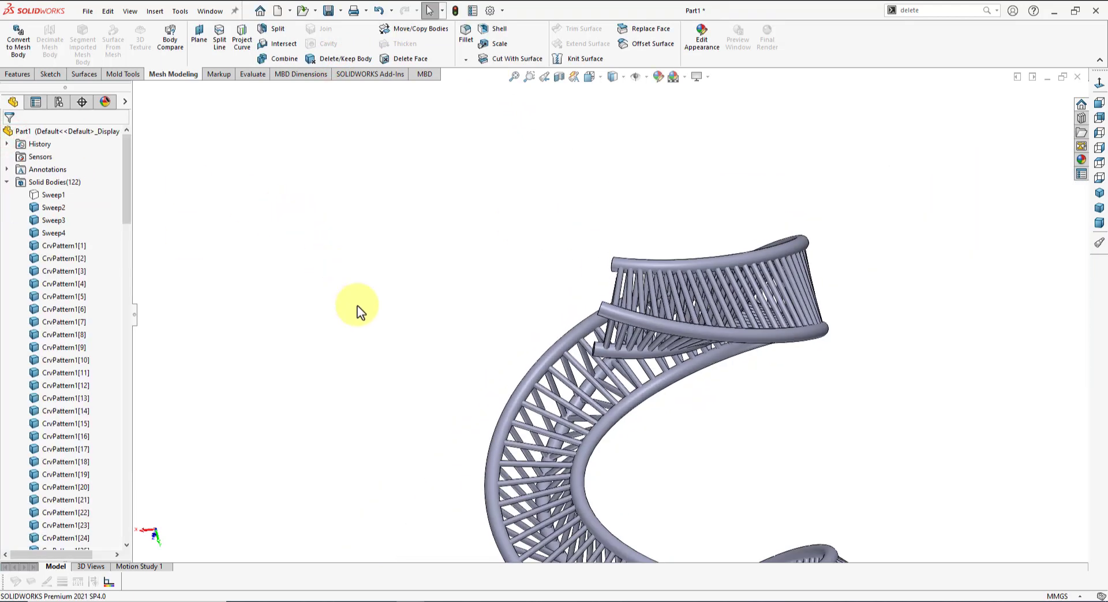
Zoom in on the bare tube ends at the lattice tip and bring up the Insert menu.
middle_click_drag(357, 312, 391, 289)
scroll(391, 294, "up", 3)
middle_click_drag(683, 373, 713, 388)
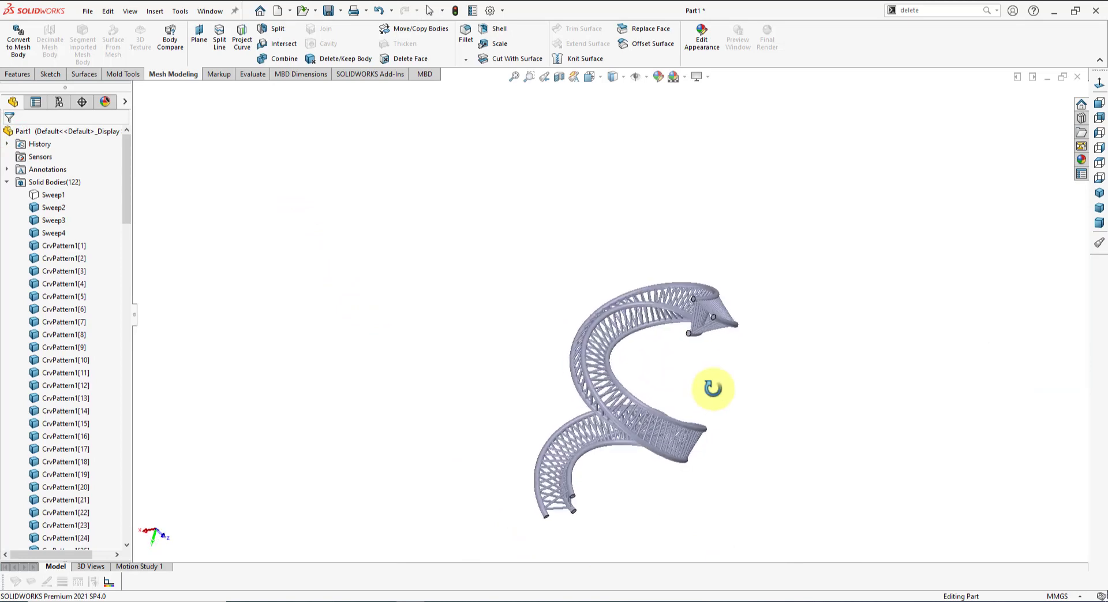
scroll(717, 322, "down", 5)
scroll(625, 310, "down", 3)
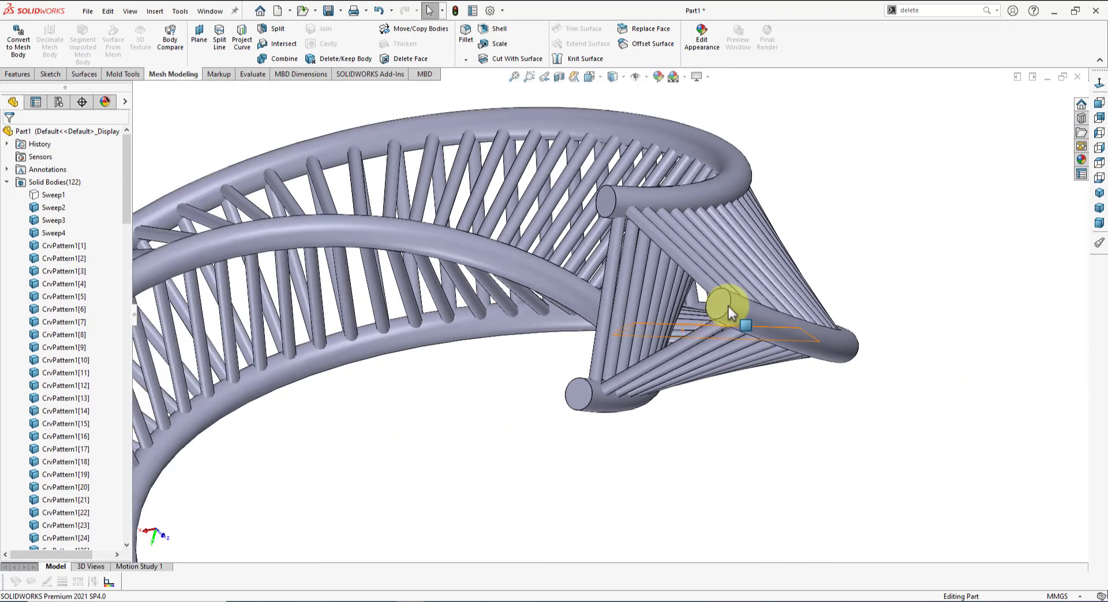
scroll(729, 306, "down", 2)
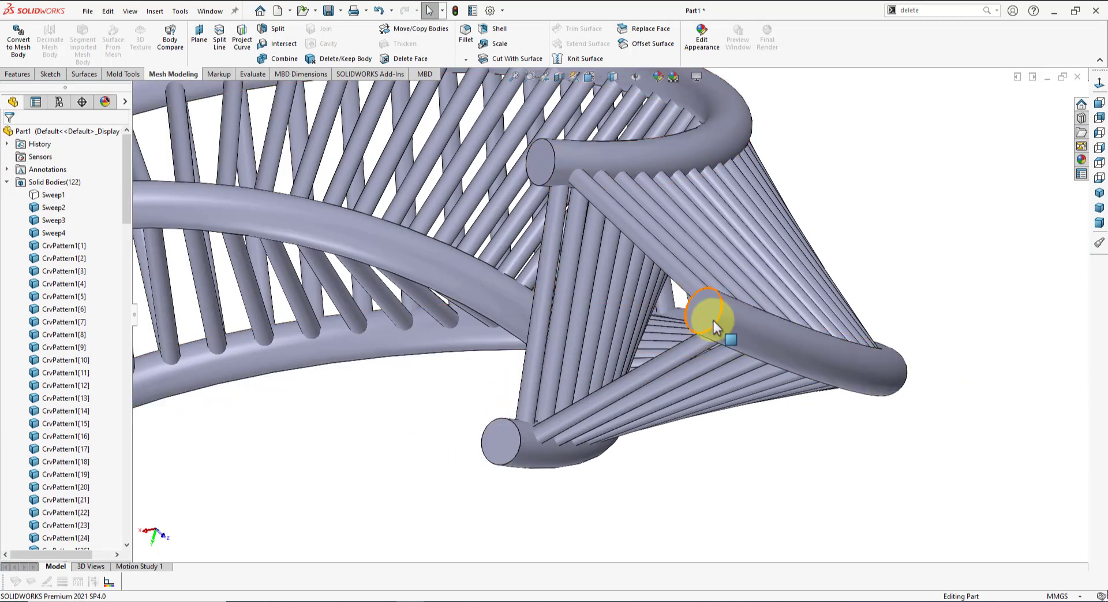
left_click(155, 12)
mouse_move(237, 78)
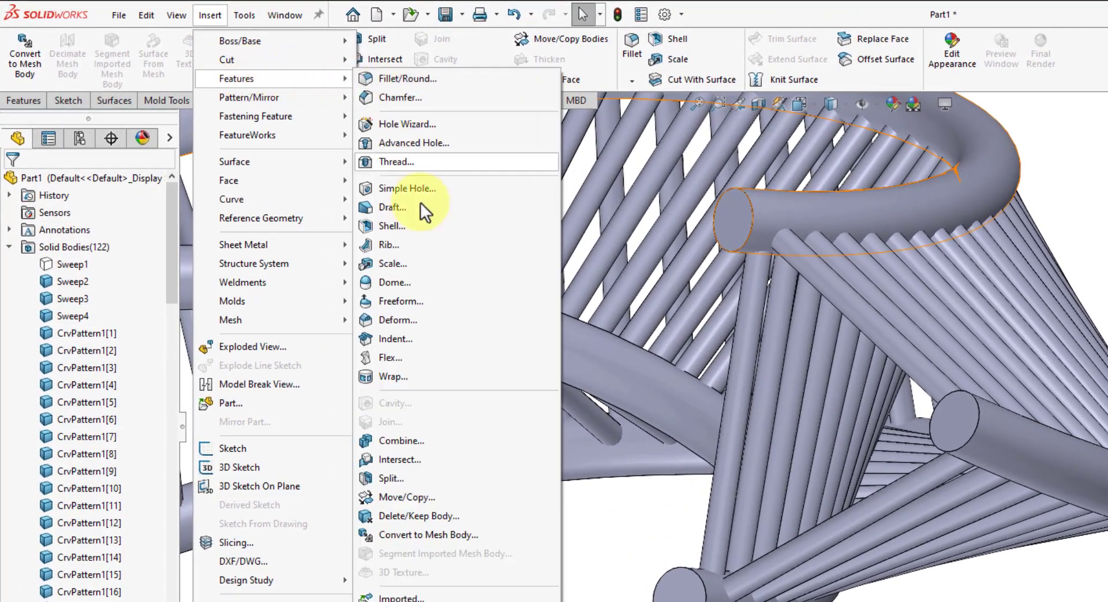
Dome the first tube end face with a 5.00 mm distance.
left_click(392, 282)
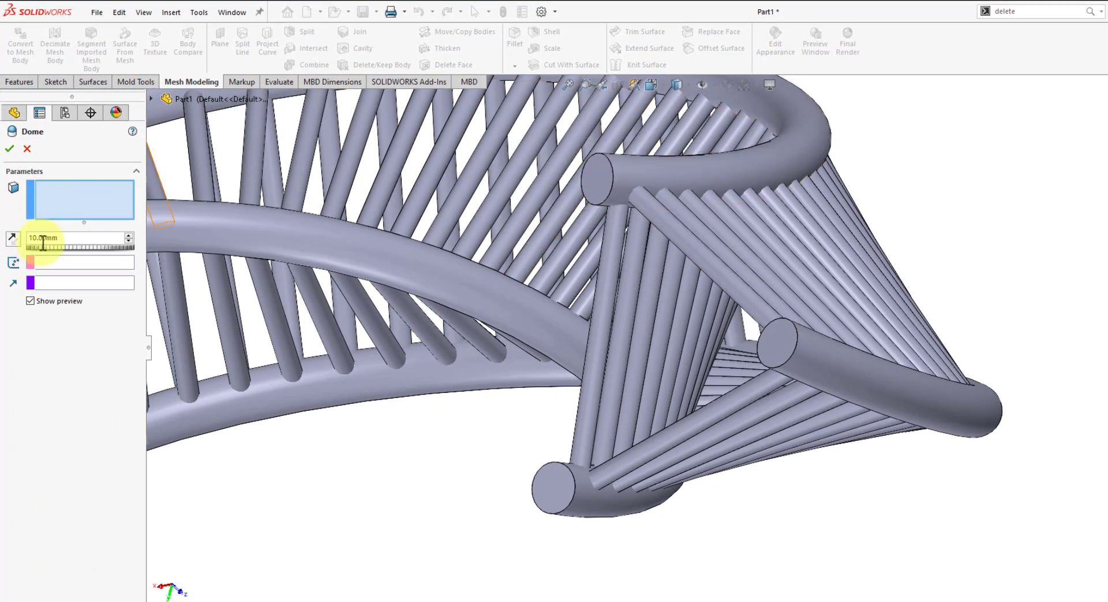
left_click(79, 238)
type("5")
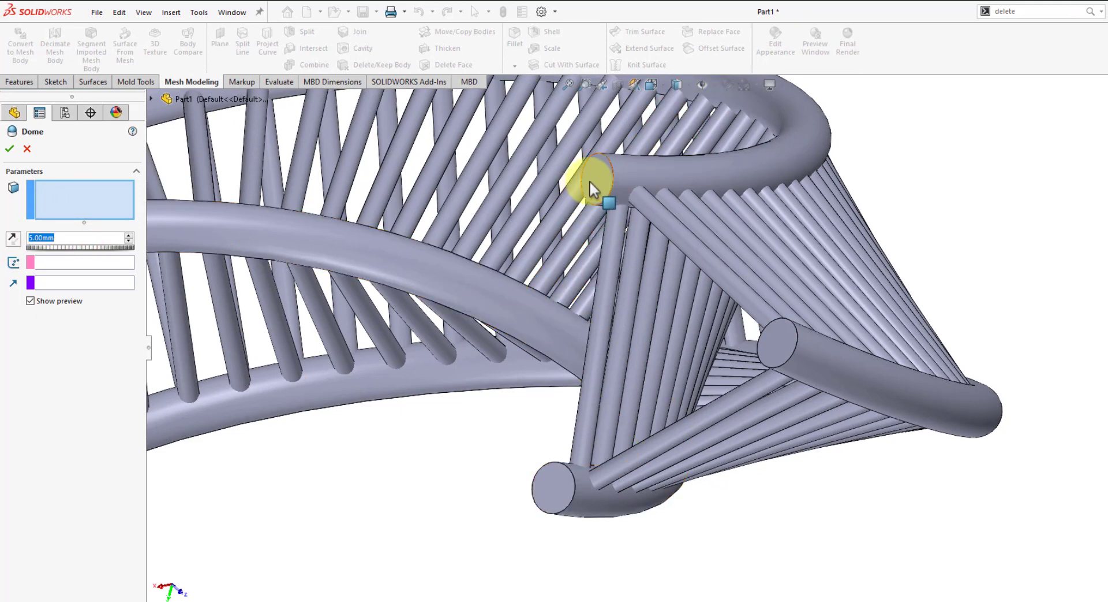
left_click(602, 173)
scroll(607, 224, "up", 1)
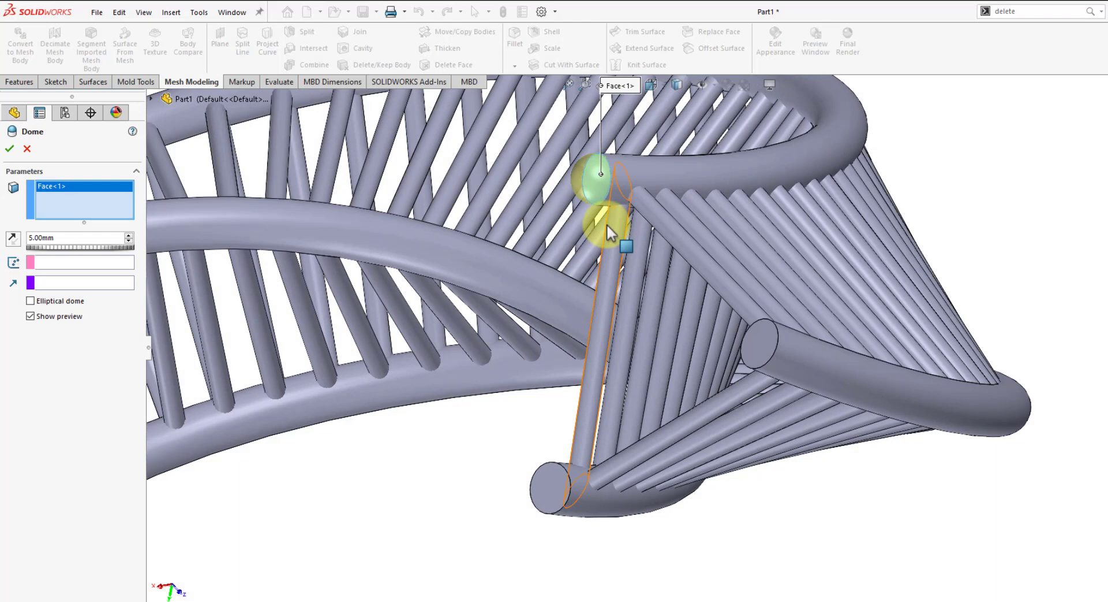
key("Return")
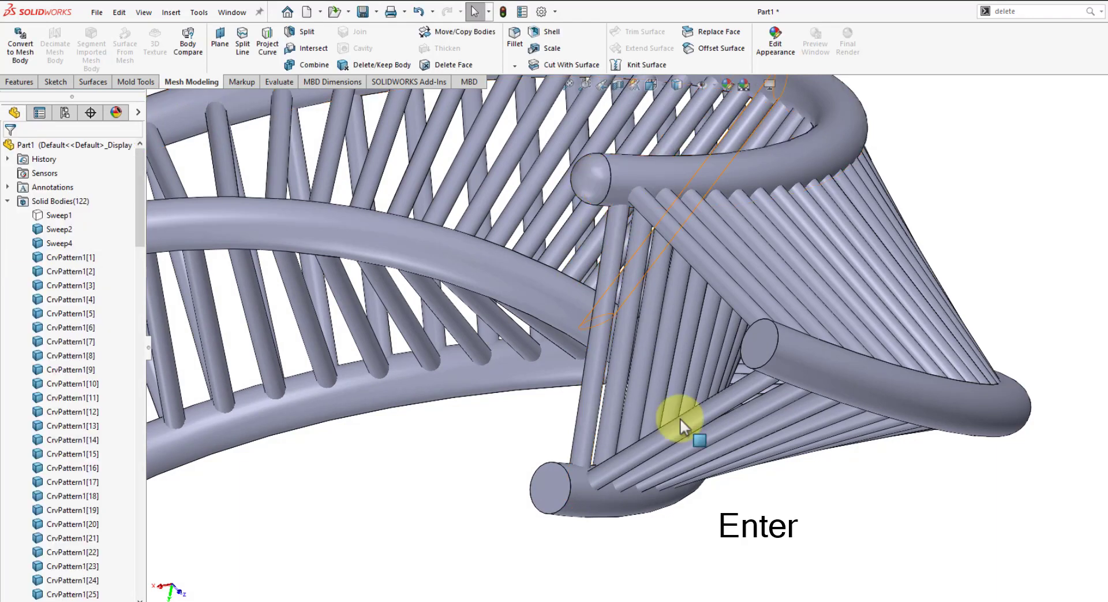
Dome two more tube end faces at the lower tip.
key("Return")
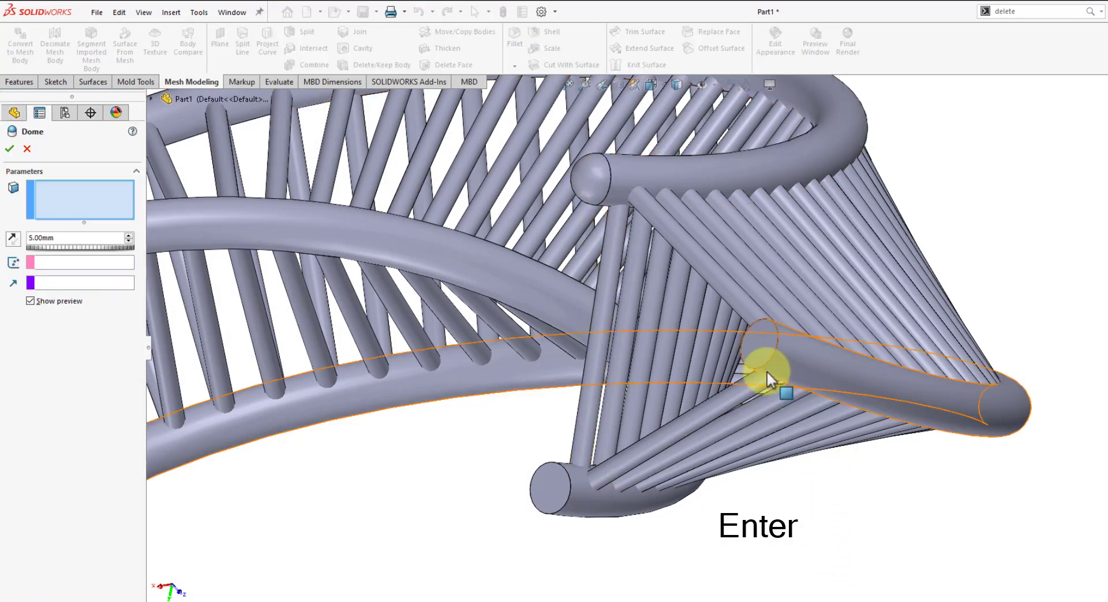
left_click(762, 344)
right_click(785, 481)
key("Return")
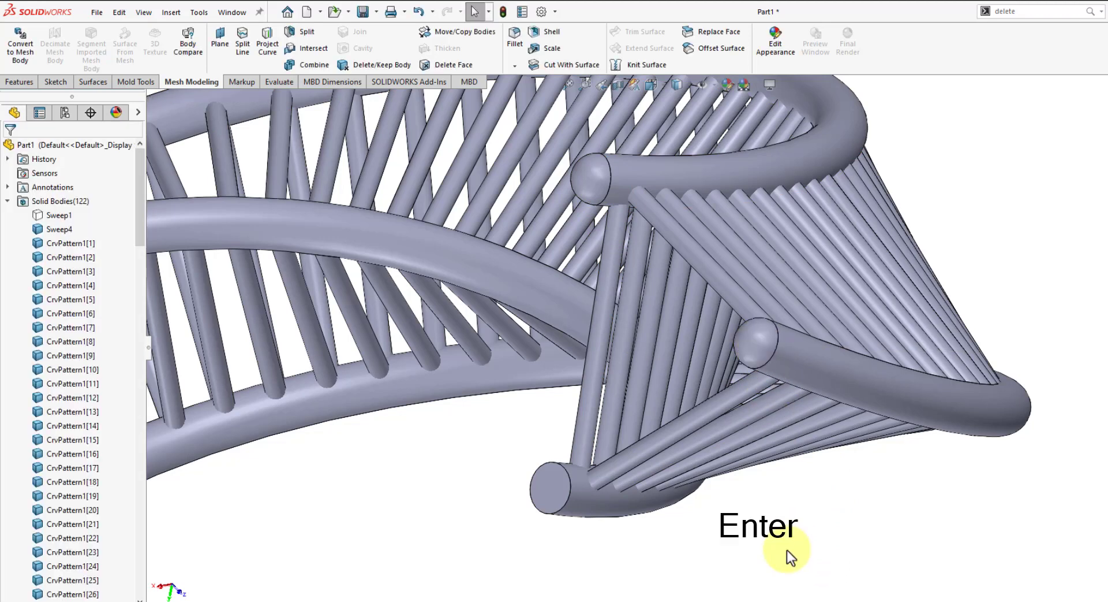
left_click(549, 487)
right_click(550, 487)
key("Return")
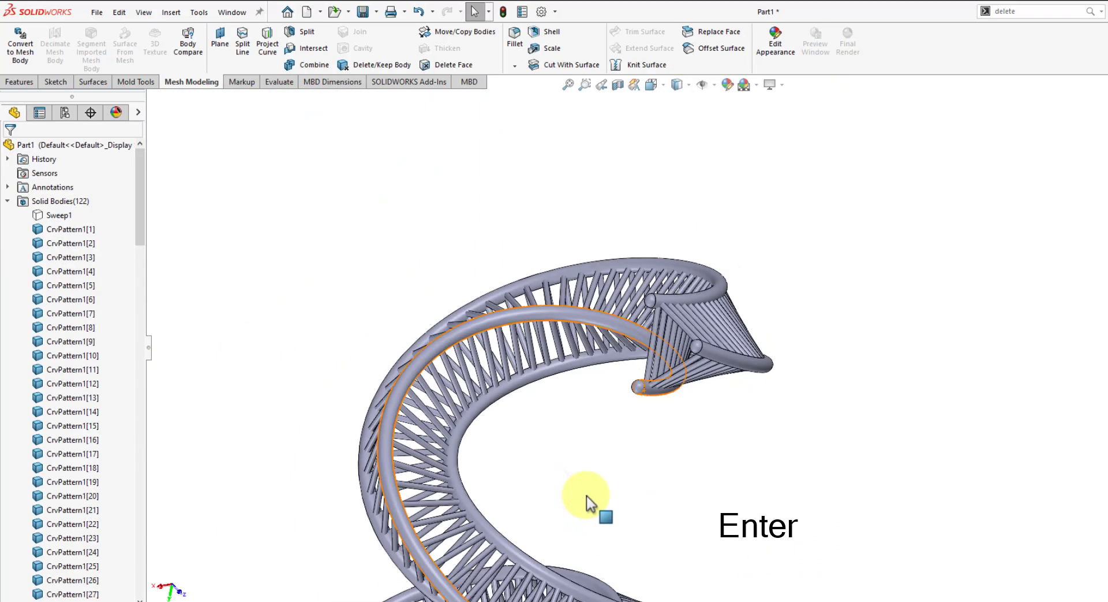
scroll(614, 397, "down", 3)
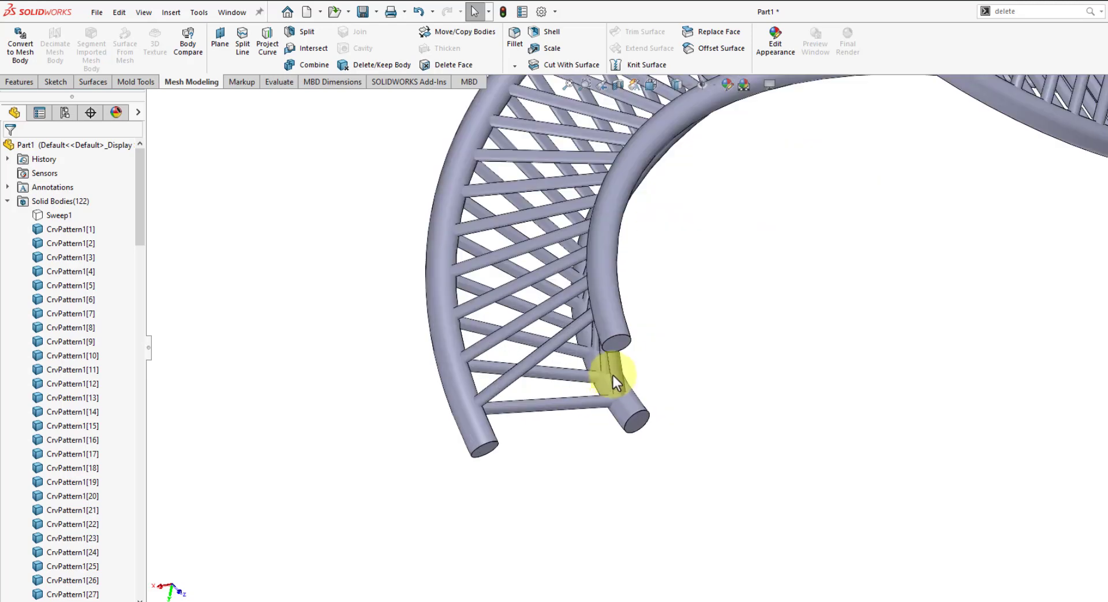
Dome the remaining open tube end faces.
key("Return")
left_click(624, 346)
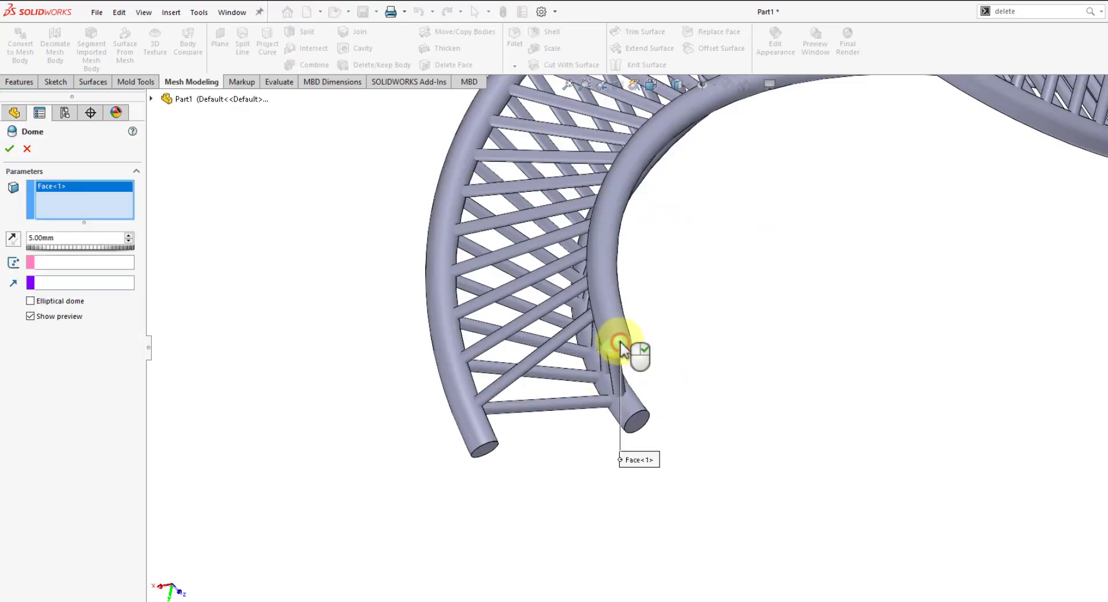
key("Return")
key("Return")
left_click(640, 423)
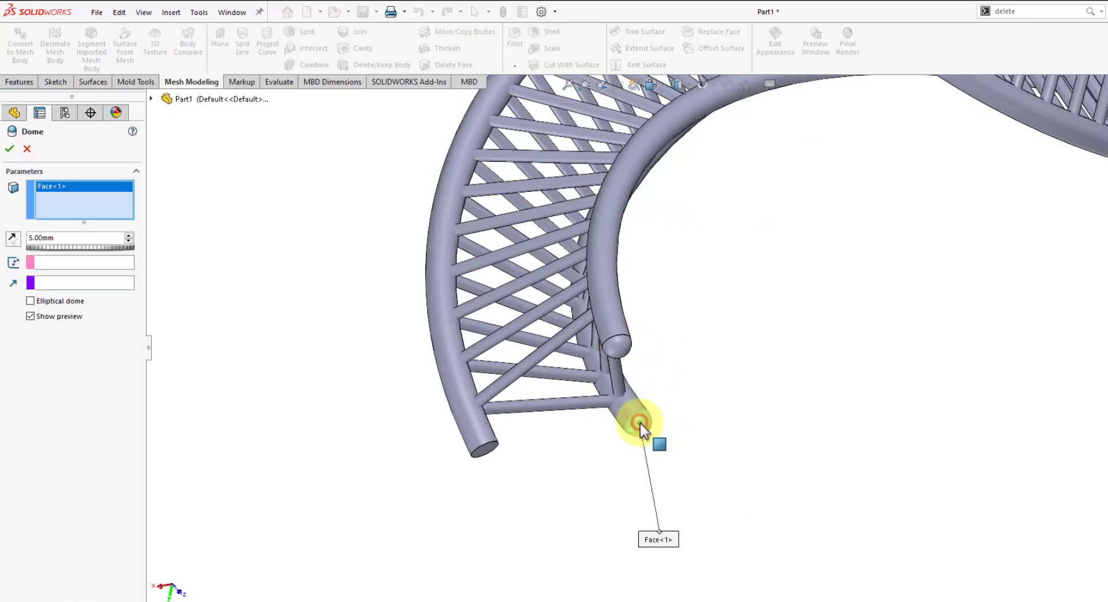
key("Return")
key("Return")
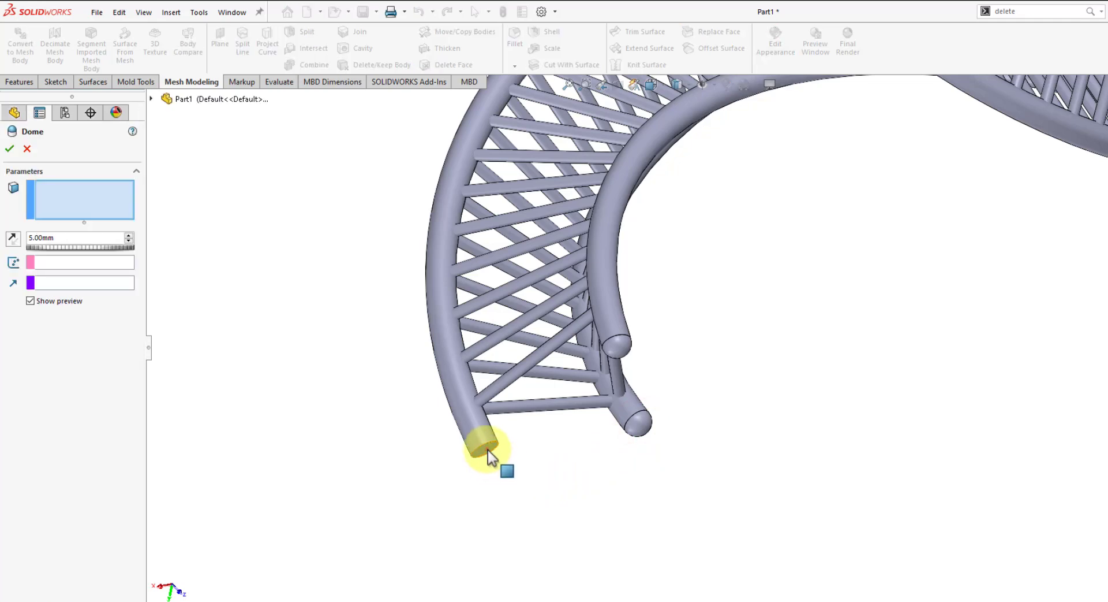
left_click(488, 453)
key("Return")
scroll(626, 483, "up", 5)
scroll(626, 484, "up", 3)
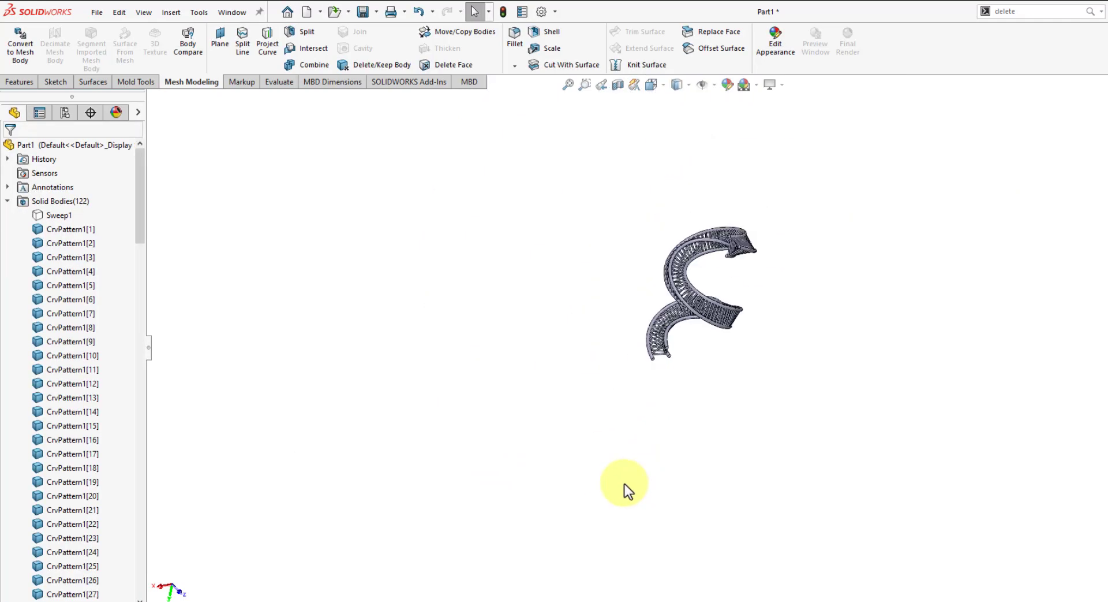
scroll(727, 265, "down", 4)
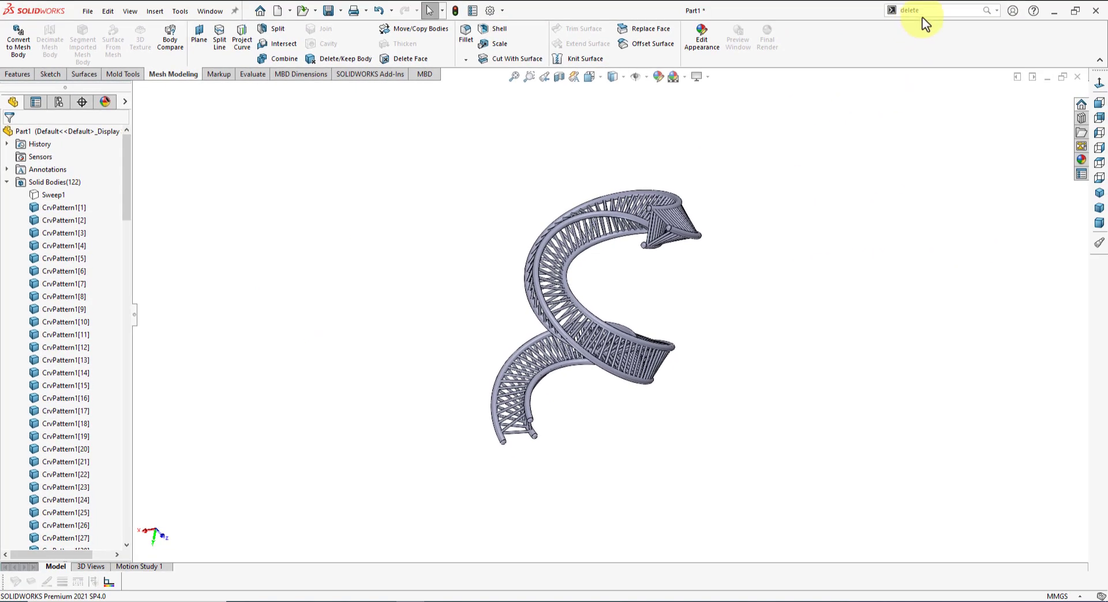
Bring up the Insert menu from the menu bar.
left_click(918, 11)
left_click(156, 12)
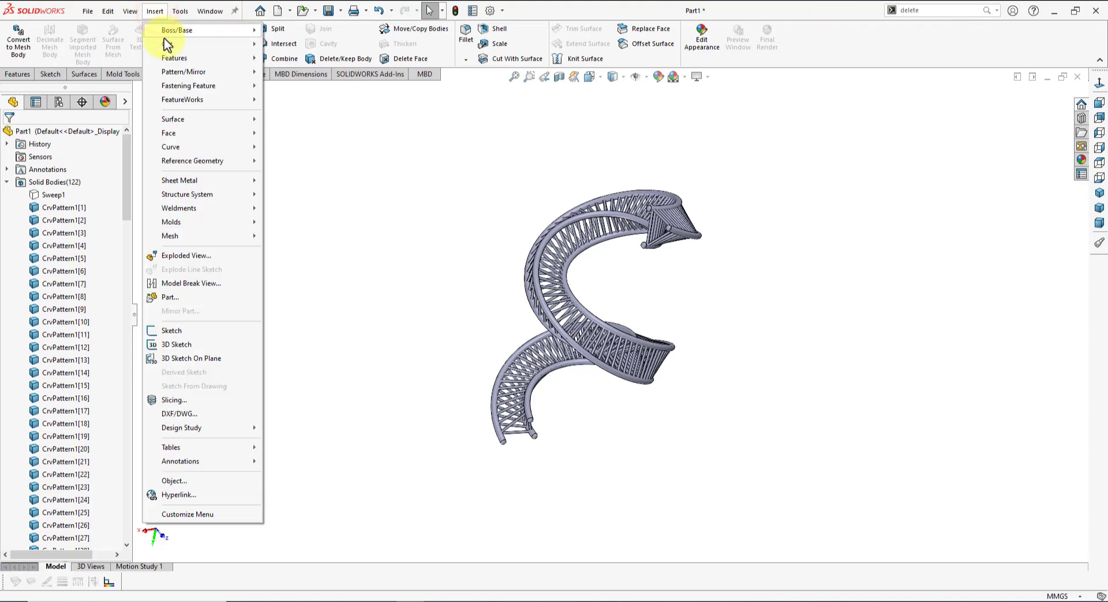
mouse_move(174, 57)
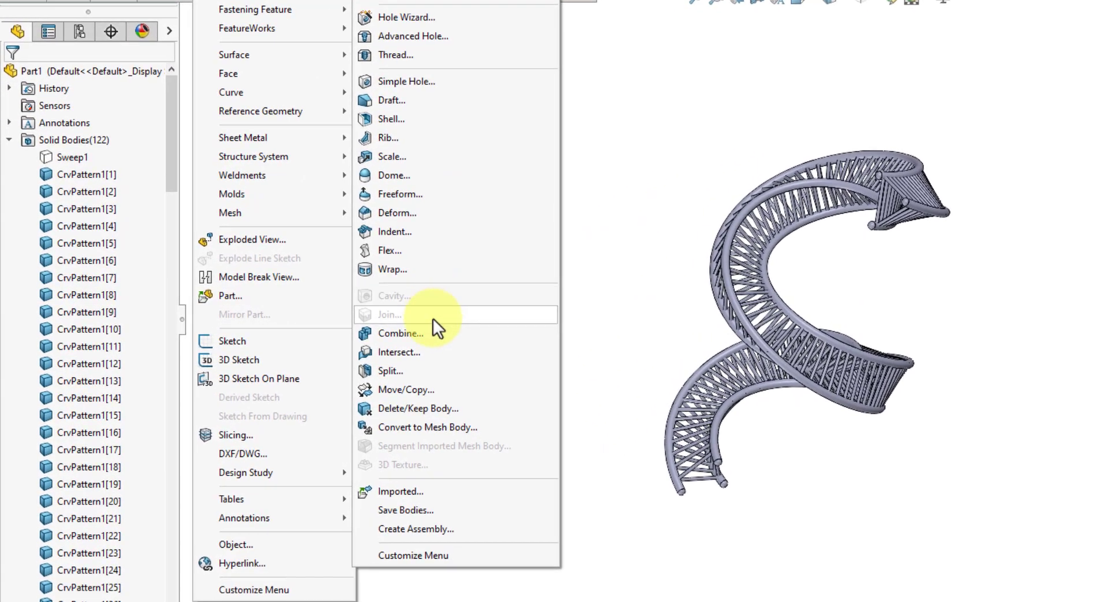
Start a Combine (Add) and box-select every tube and rung body in the viewport.
left_click(429, 331)
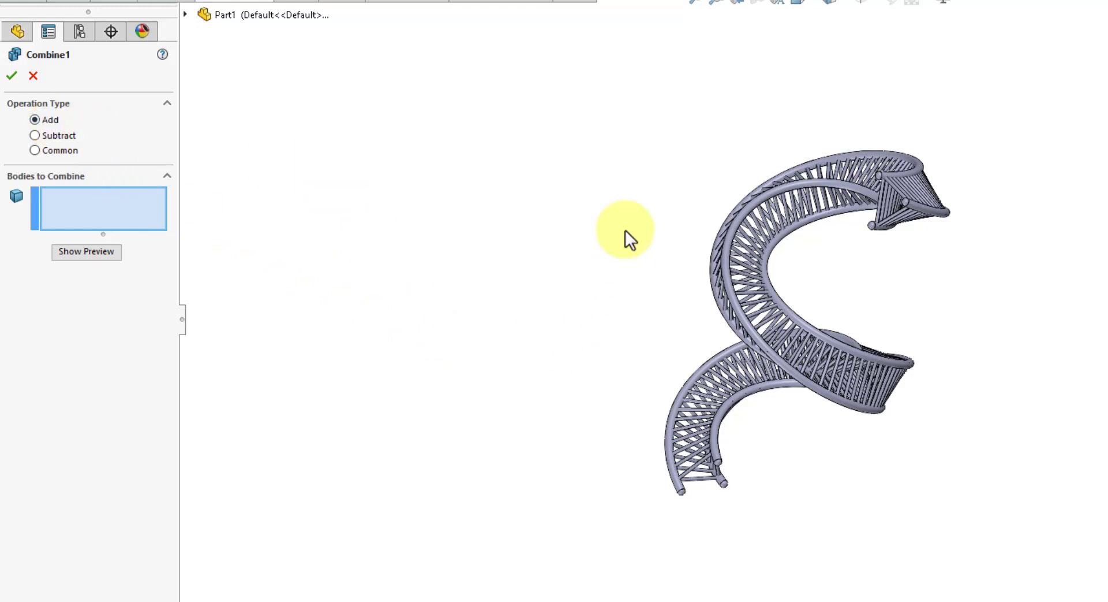
left_click_drag(1064, 75, 496, 580)
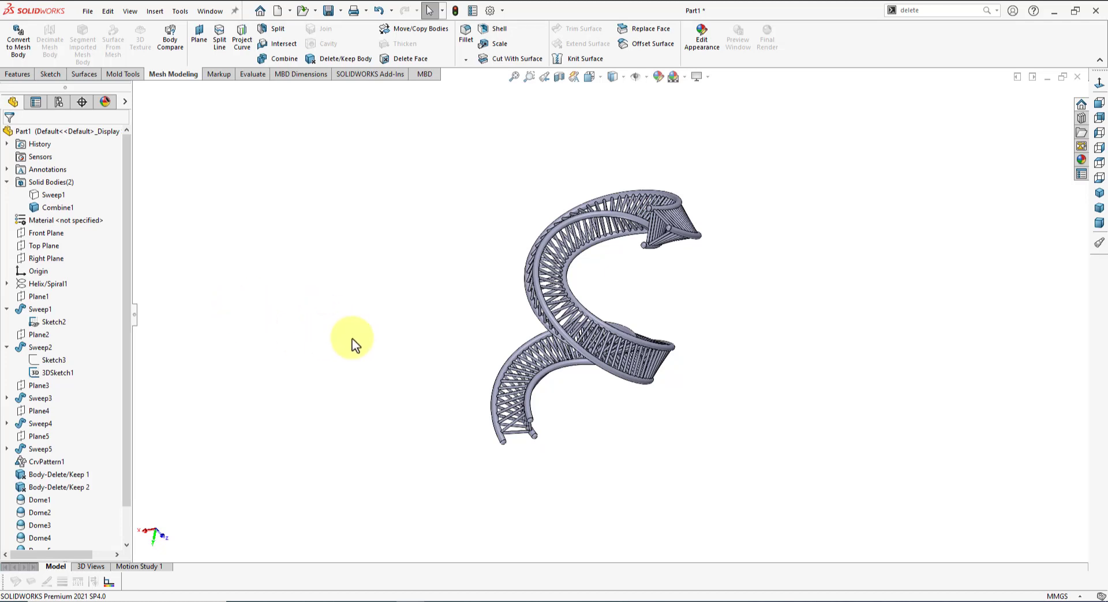
scroll(644, 294, "down", 2)
mouse_move(644, 296)
middle_mouse_down()
mouse_move(452, 333)
mouse_move(381, 322)
mouse_move(439, 403)
mouse_move(348, 287)
mouse_move(441, 403)
mouse_move(470, 376)
mouse_move(429, 271)
mouse_move(577, 453)
mouse_move(648, 393)
mouse_move(432, 264)
mouse_move(561, 324)
mouse_move(707, 331)
mouse_move(848, 290)
mouse_move(578, 359)
mouse_move(413, 285)
mouse_move(339, 462)
middle_mouse_up()
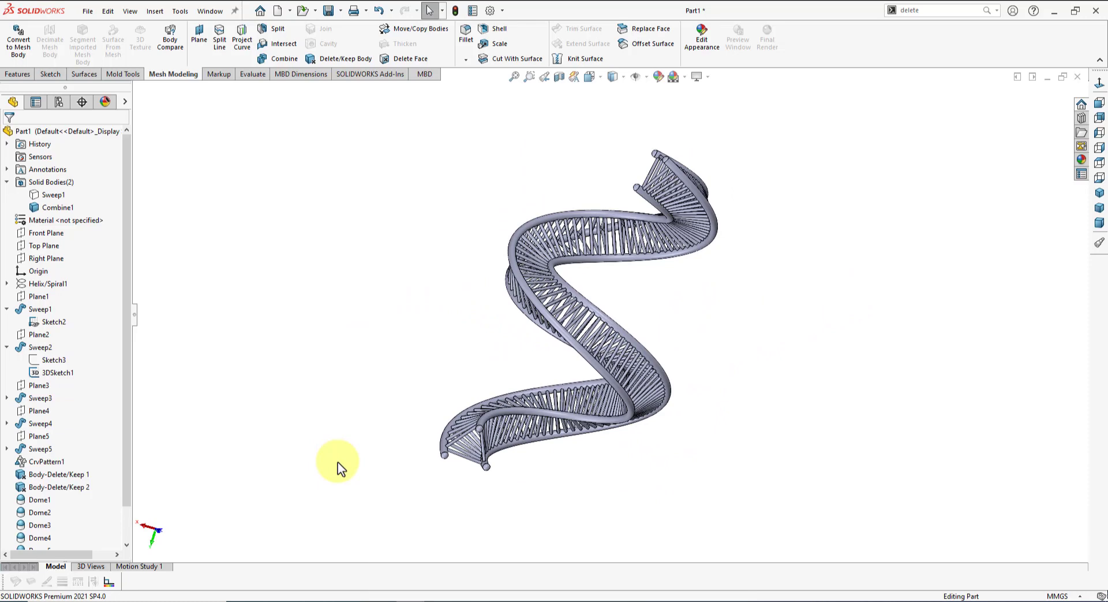